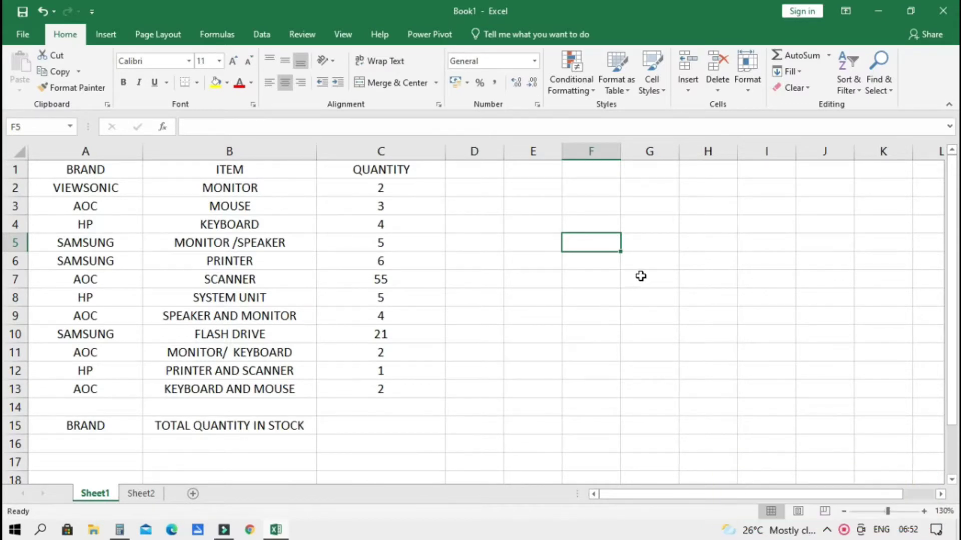
- Merge the empty block E5:K10 into a single cell
{"action": "left_click_drag", "start_coordinate": [436, 240], "coordinate": [844, 345]}
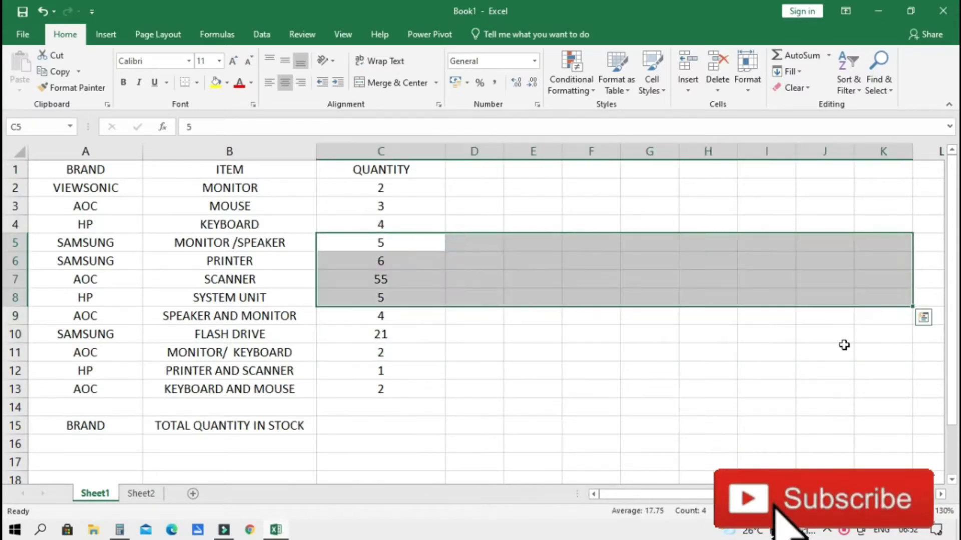
{"action": "left_click", "coordinate": [825, 370]}
{"action": "left_click_drag", "start_coordinate": [515, 242], "coordinate": [886, 334]}
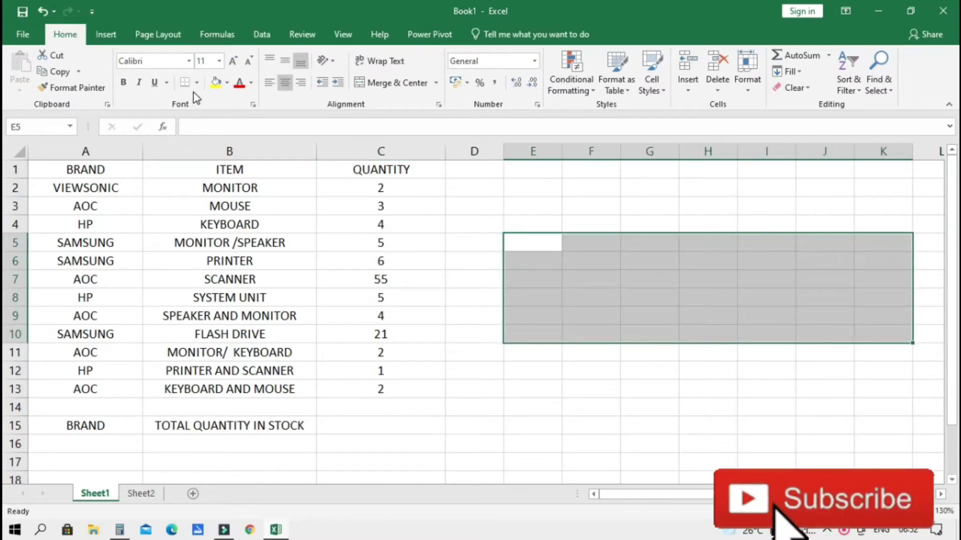
{"action": "left_click", "coordinate": [394, 82]}
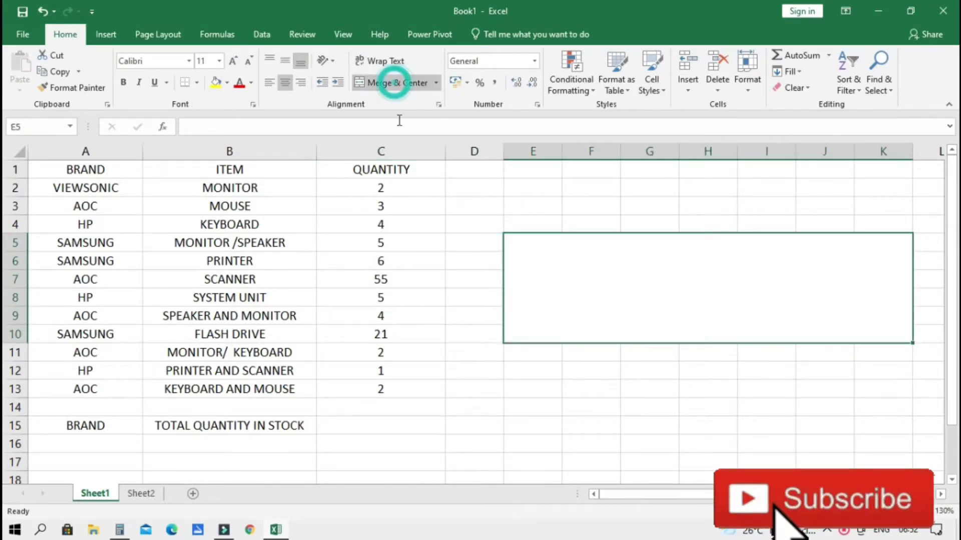
- Type trial text 'sumi' in the merged cell and set it to 72 pt
{"action": "type", "text": "sumif"}
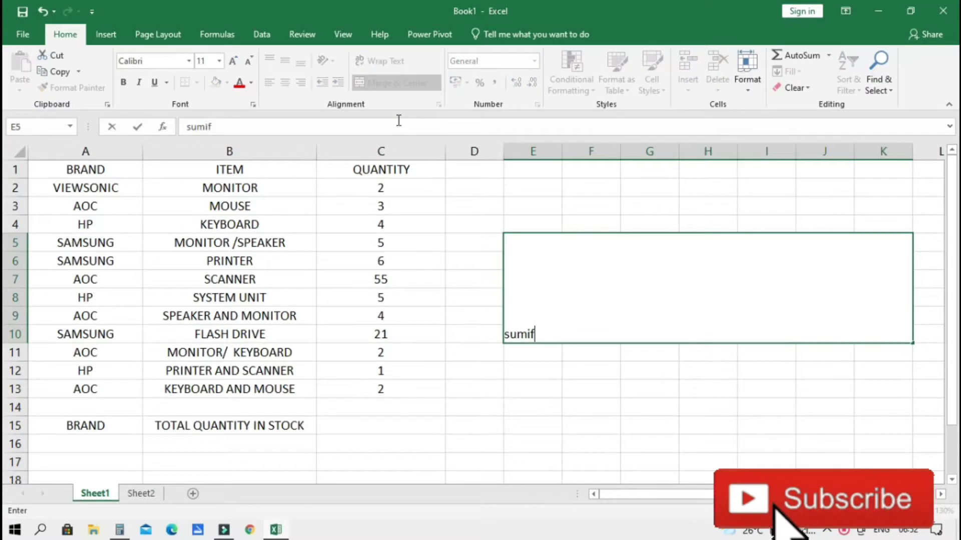
{"action": "key", "text": "F2"}
{"action": "key", "text": "shift+Home"}
{"action": "left_click", "coordinate": [220, 60]}
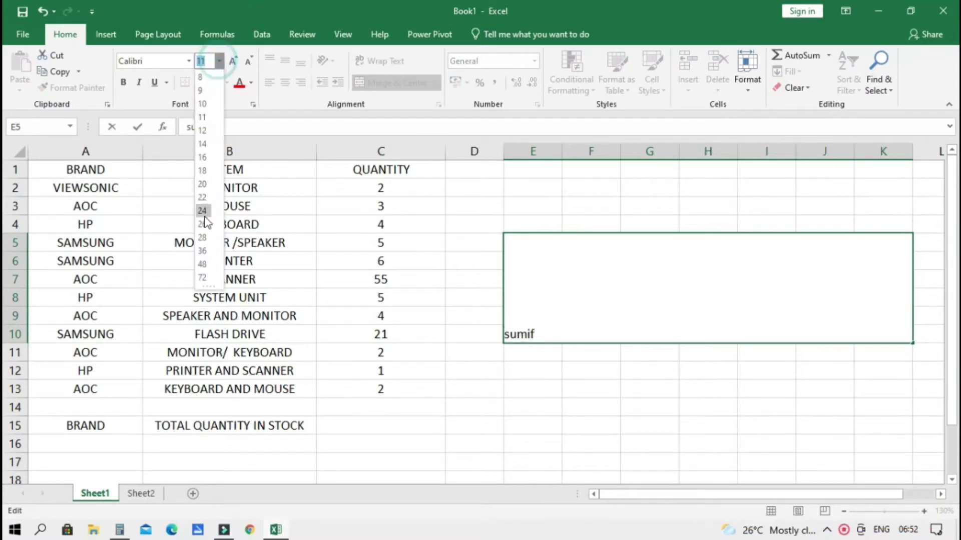
{"action": "left_click", "coordinate": [204, 279]}
- Delete the trial text so the merged cell is empty again
{"action": "left_click", "coordinate": [731, 232]}
{"action": "left_click_drag", "start_coordinate": [759, 298], "coordinate": [420, 315]}
{"action": "left_click", "coordinate": [717, 306]}
{"action": "double_click", "coordinate": [749, 282]}
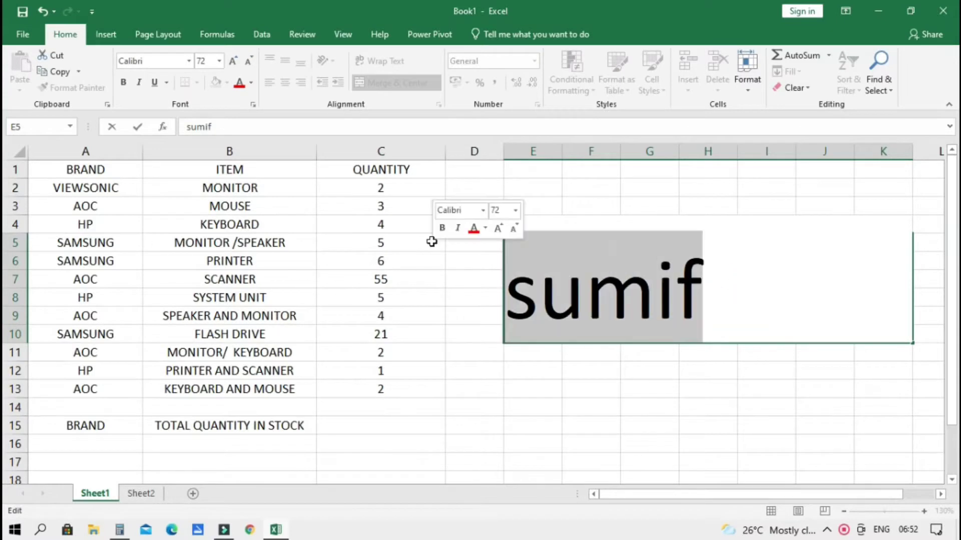
{"action": "key", "text": "BackSpace"}
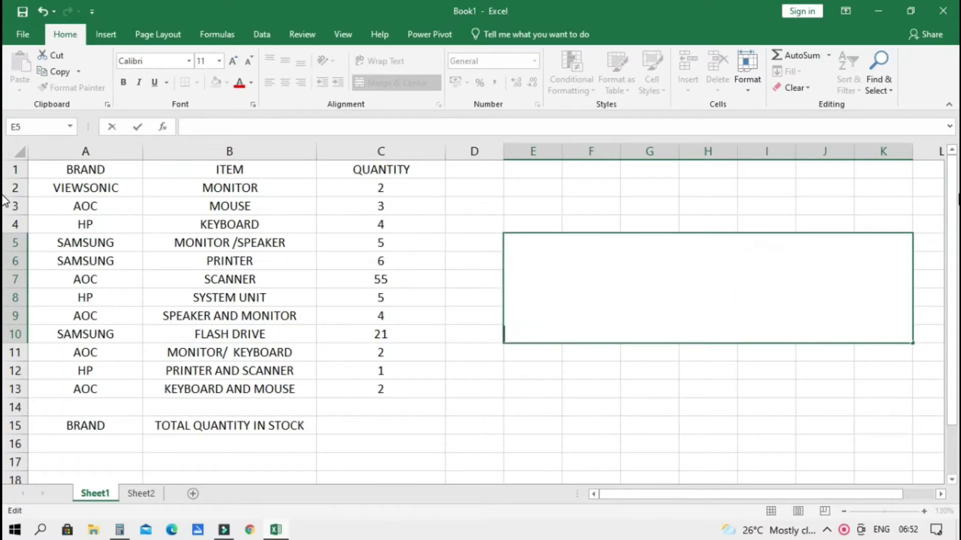
{"action": "left_click", "coordinate": [557, 373]}
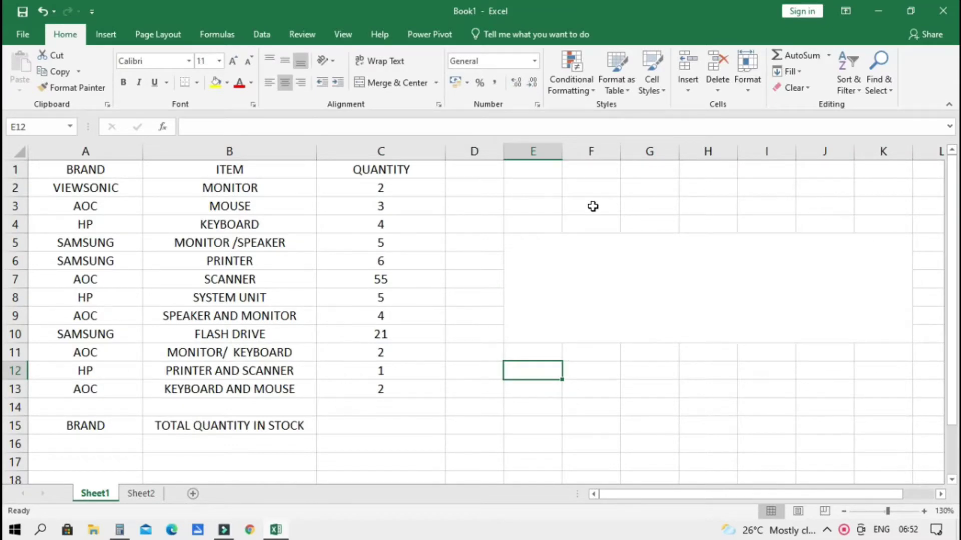
{"action": "scroll", "coordinate": [248, 293], "scroll_direction": "down", "scroll_amount": 1}
{"action": "scroll", "coordinate": [496, 390], "scroll_direction": "up", "scroll_amount": 3}
{"action": "scroll", "coordinate": [660, 450], "scroll_direction": "up", "scroll_amount": 1}
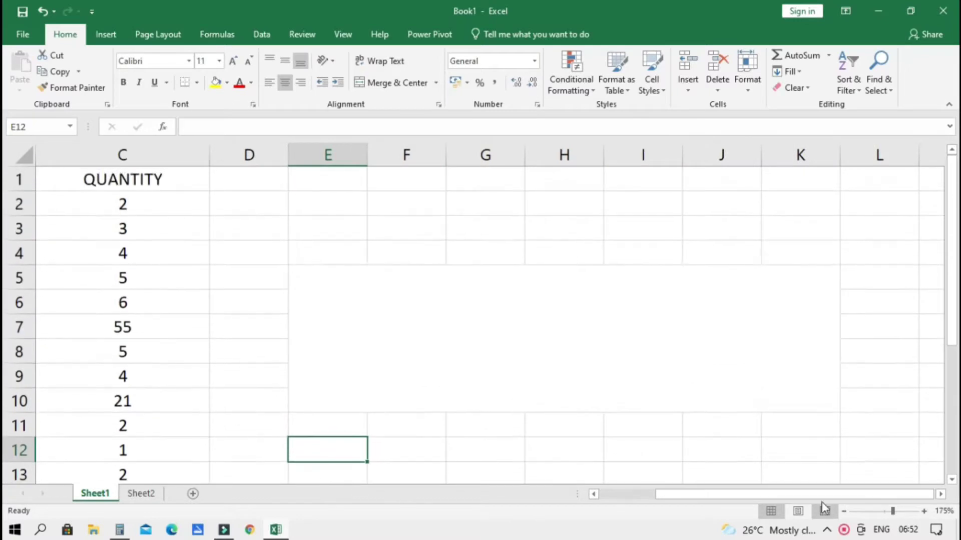
{"action": "left_click_drag", "start_coordinate": [701, 495], "coordinate": [644, 495]}
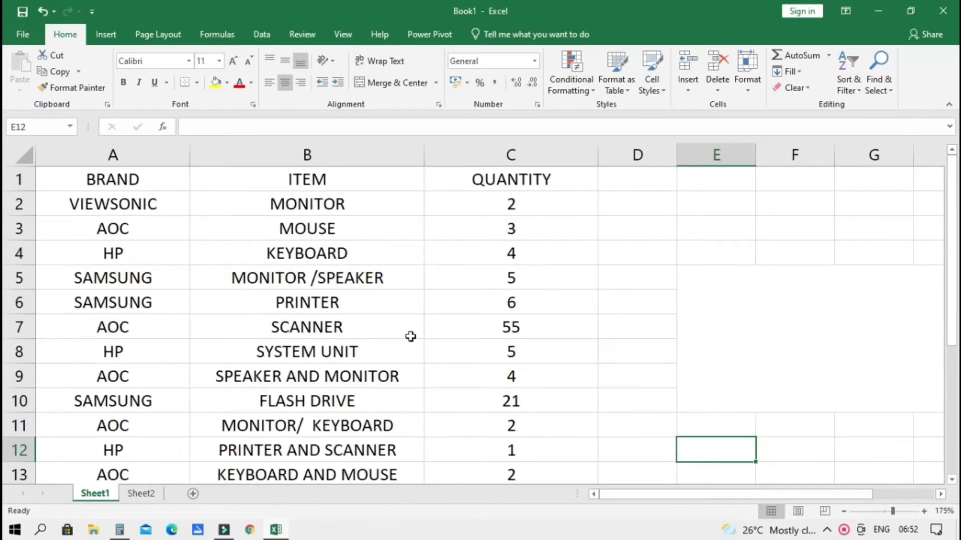
{"action": "scroll", "coordinate": [410, 336], "scroll_direction": "down", "scroll_amount": 2}
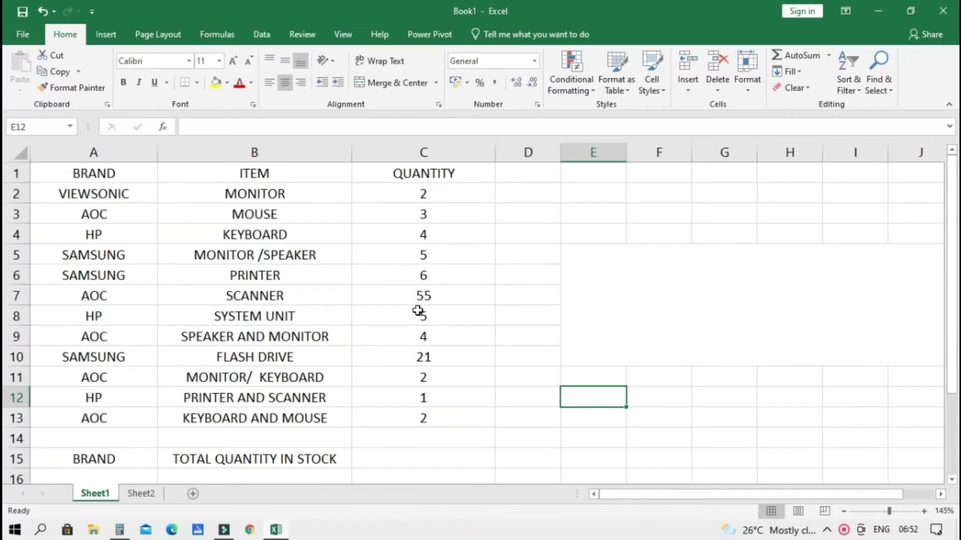
{"action": "scroll", "coordinate": [351, 365], "scroll_direction": "up", "scroll_amount": 2}
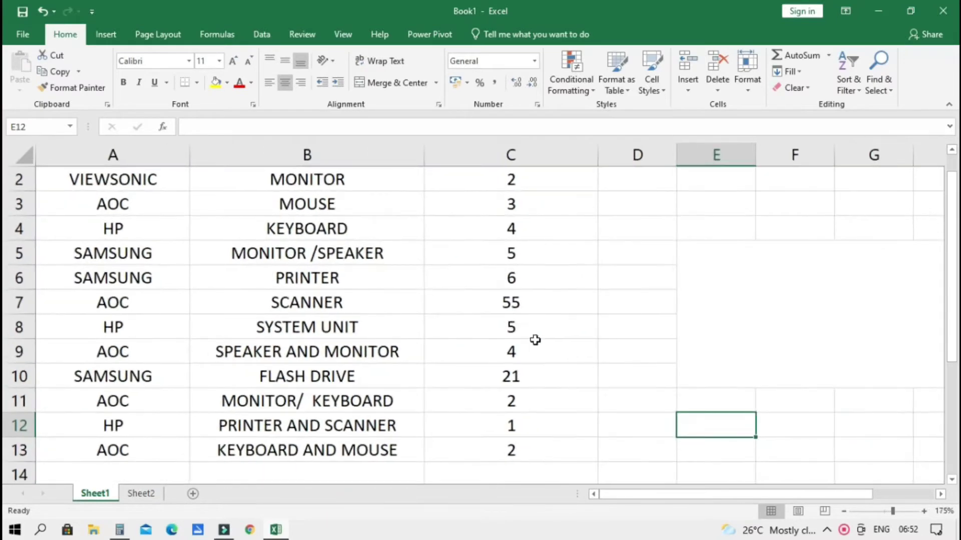
{"action": "scroll", "coordinate": [535, 401], "scroll_direction": "up", "scroll_amount": 1}
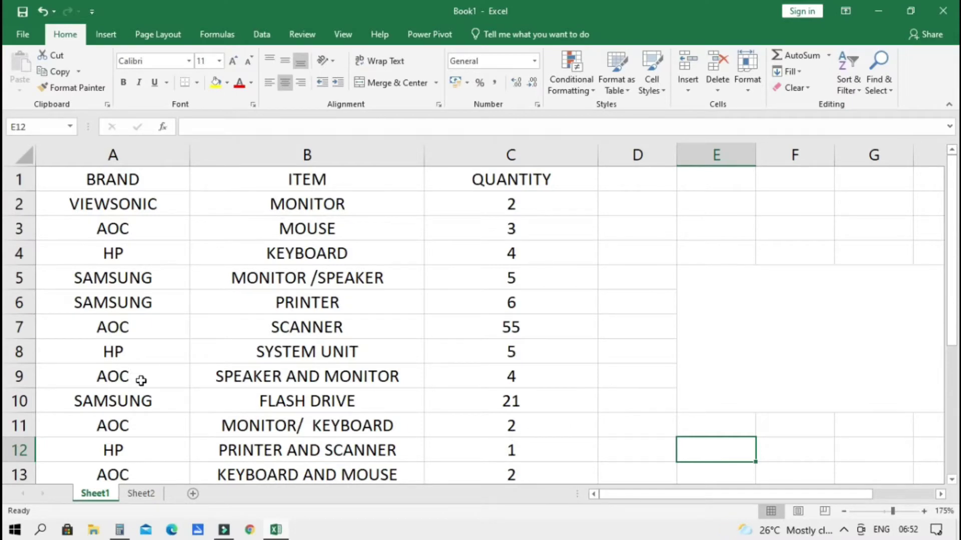
{"action": "scroll", "coordinate": [223, 304], "scroll_direction": "up", "scroll_amount": 3}
{"action": "scroll", "coordinate": [257, 300], "scroll_direction": "up", "scroll_amount": 1}
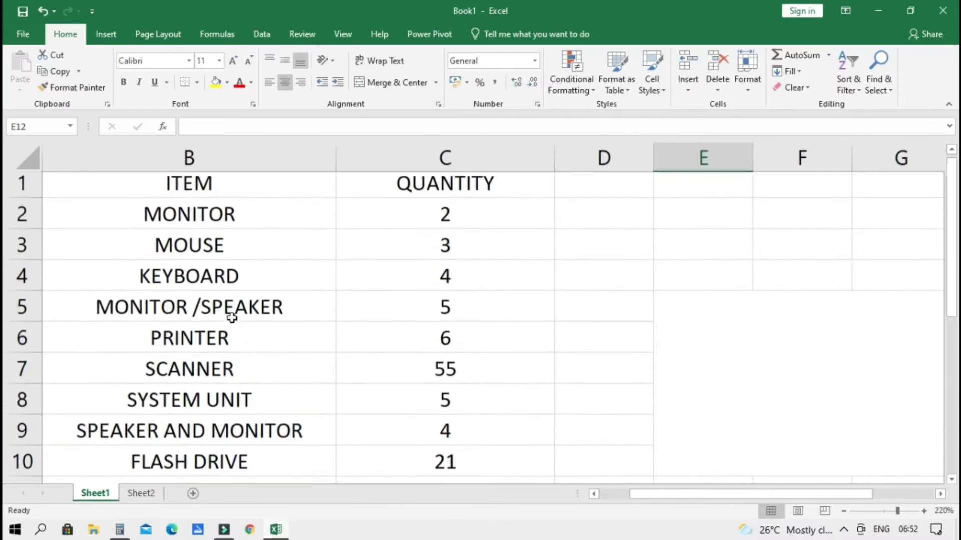
{"action": "scroll", "coordinate": [253, 332], "scroll_direction": "down", "scroll_amount": 1}
{"action": "left_click_drag", "start_coordinate": [677, 496], "coordinate": [650, 494]}
{"action": "scroll", "coordinate": [272, 337], "scroll_direction": "down", "scroll_amount": 1}
{"action": "left_click", "coordinate": [122, 181]}
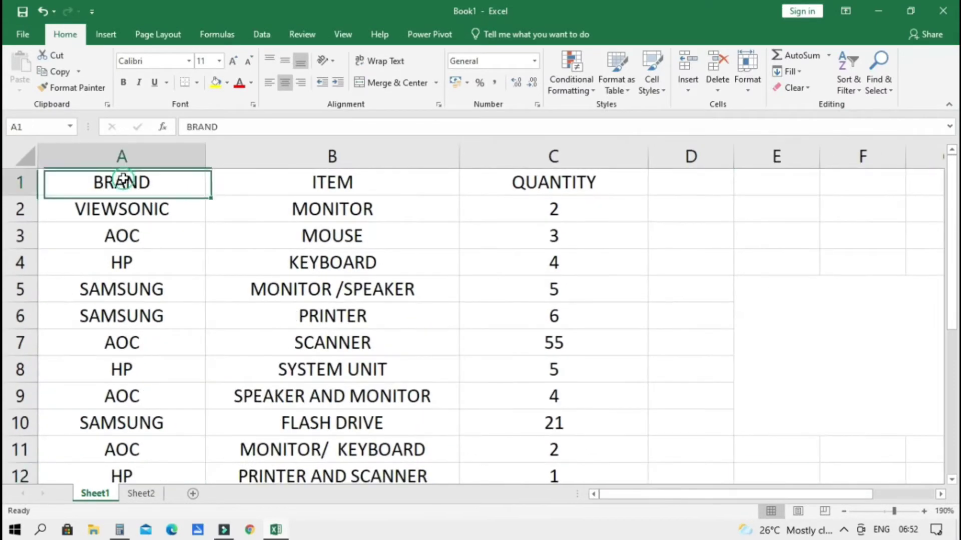
{"action": "left_click", "coordinate": [528, 184]}
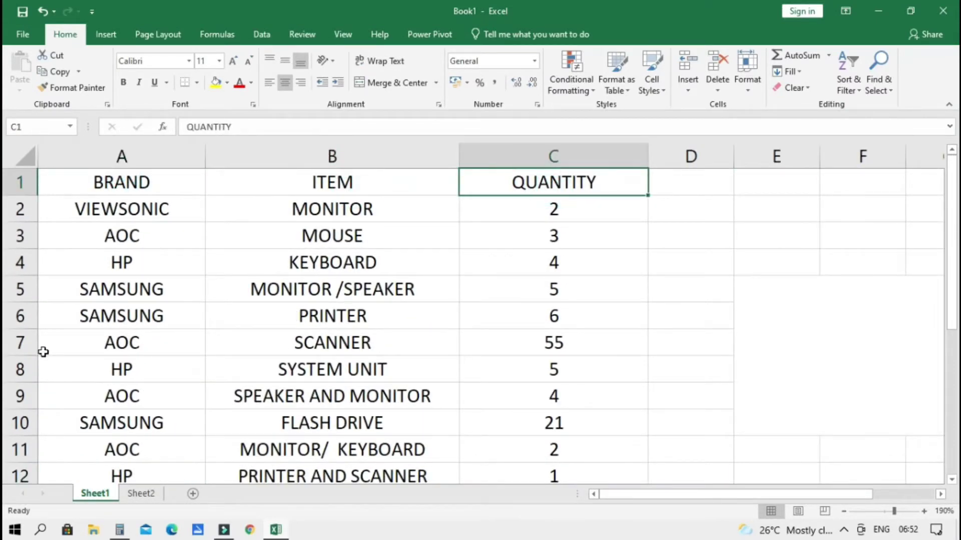
{"action": "scroll", "coordinate": [85, 341], "scroll_direction": "down", "scroll_amount": 6}
{"action": "scroll", "coordinate": [101, 356], "scroll_direction": "up", "scroll_amount": 6}
{"action": "left_click", "coordinate": [144, 212]}
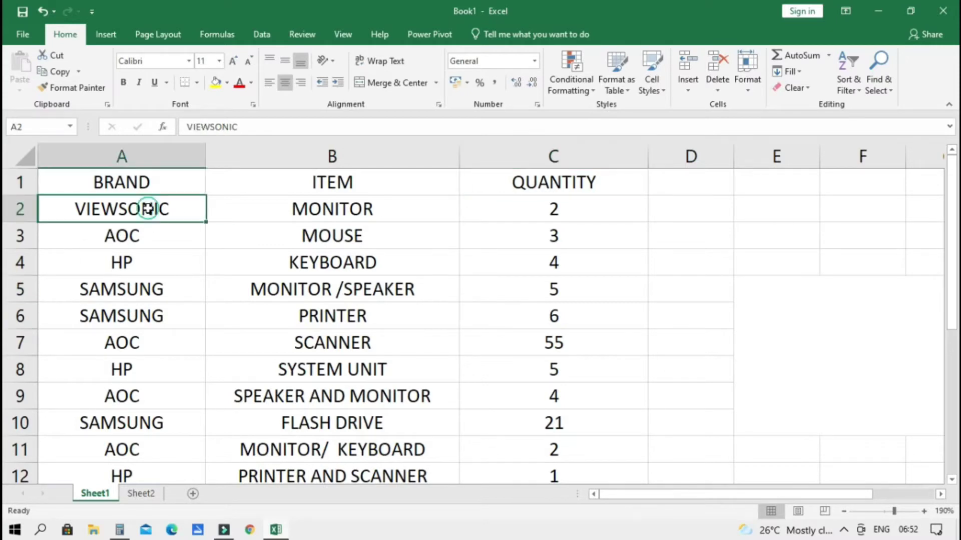
{"action": "key", "text": "Down"}
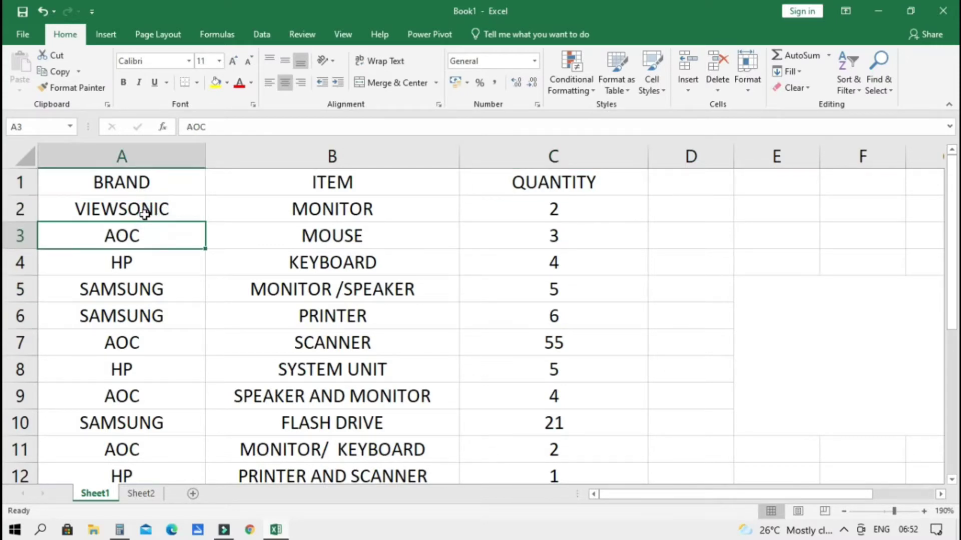
{"action": "key", "text": "Down"}
{"action": "key", "text": "Down"}
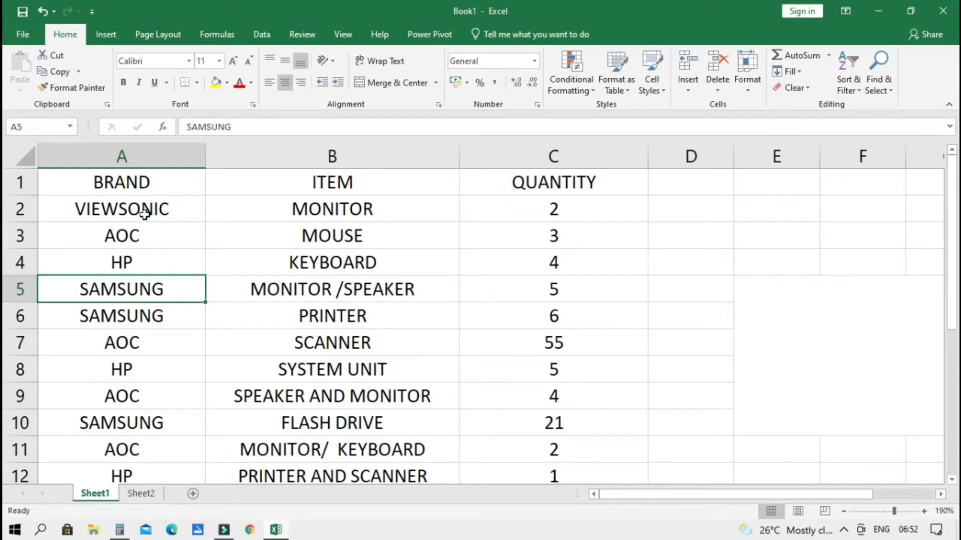
{"action": "key", "text": "Down"}
{"action": "key", "text": "Down"}
{"action": "key", "text": "Down"}
{"action": "key", "text": "Down"}
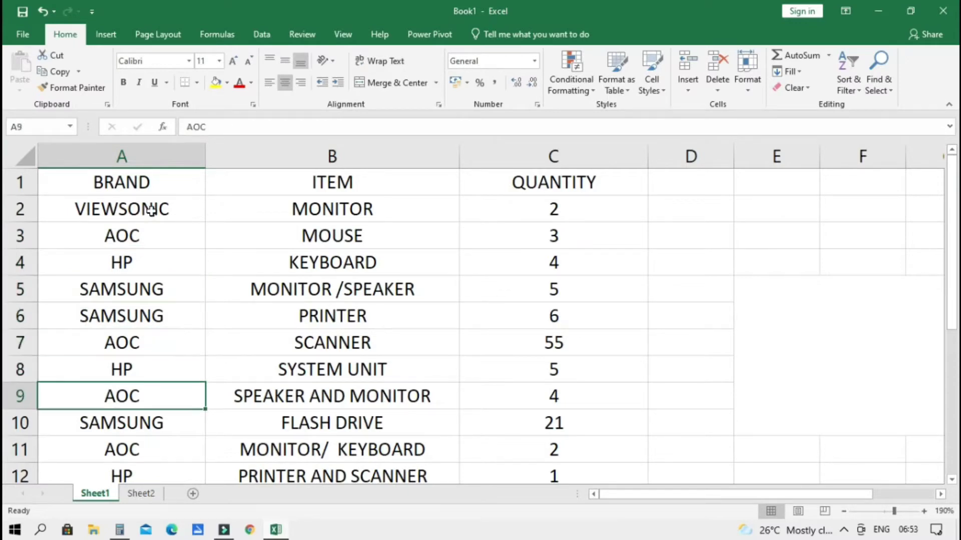
{"action": "key", "text": "Down"}
{"action": "scroll", "coordinate": [156, 209], "scroll_direction": "down", "scroll_amount": 3}
{"action": "scroll", "coordinate": [157, 209], "scroll_direction": "up", "scroll_amount": 2}
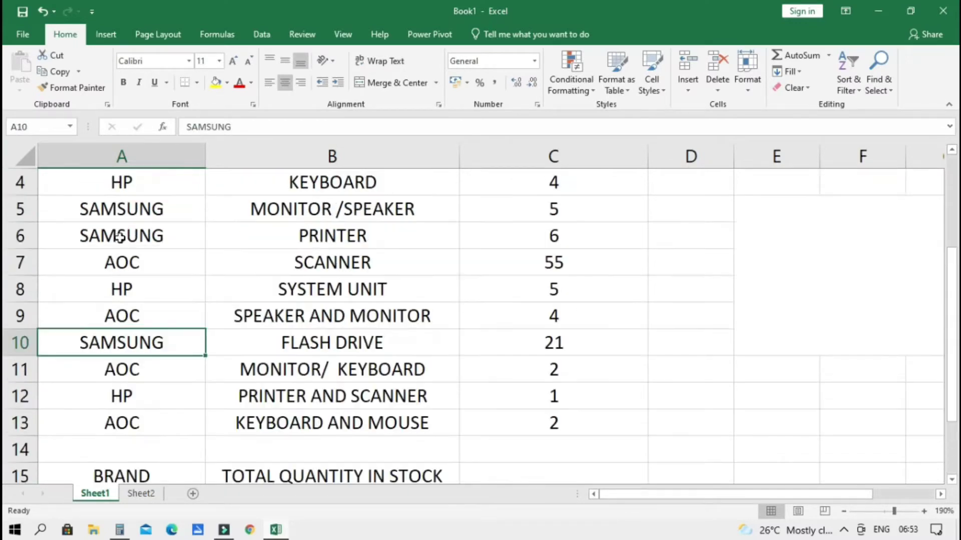
{"action": "left_click", "coordinate": [154, 404]}
{"action": "left_click", "coordinate": [152, 424]}
{"action": "scroll", "coordinate": [227, 375], "scroll_direction": "up", "scroll_amount": 1}
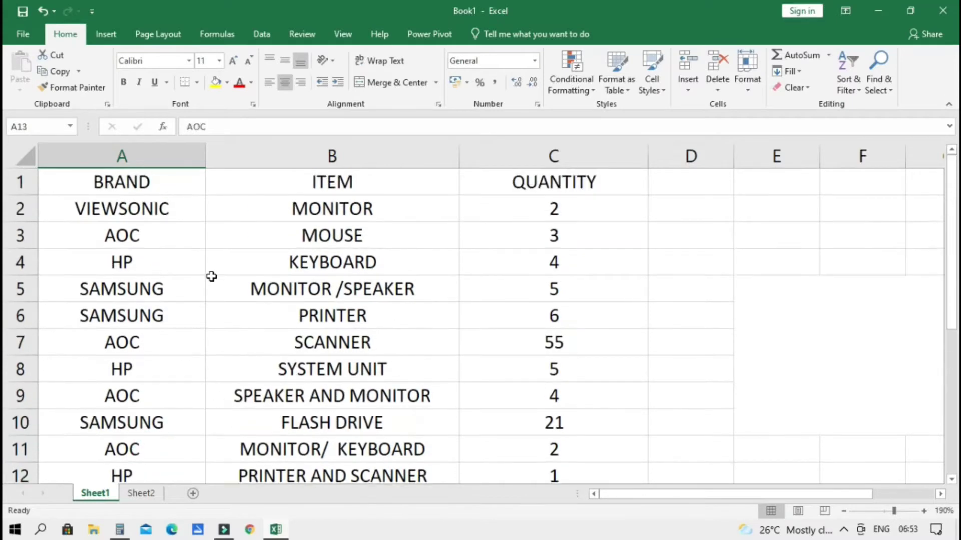
{"action": "key", "text": "Down"}
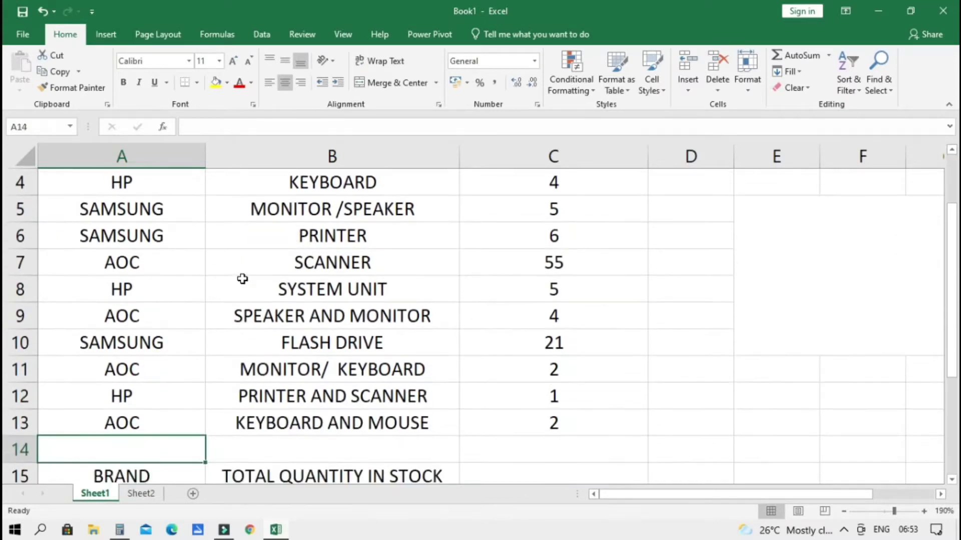
{"action": "scroll", "coordinate": [187, 348], "scroll_direction": "up", "scroll_amount": 1}
{"action": "left_click", "coordinate": [119, 278]}
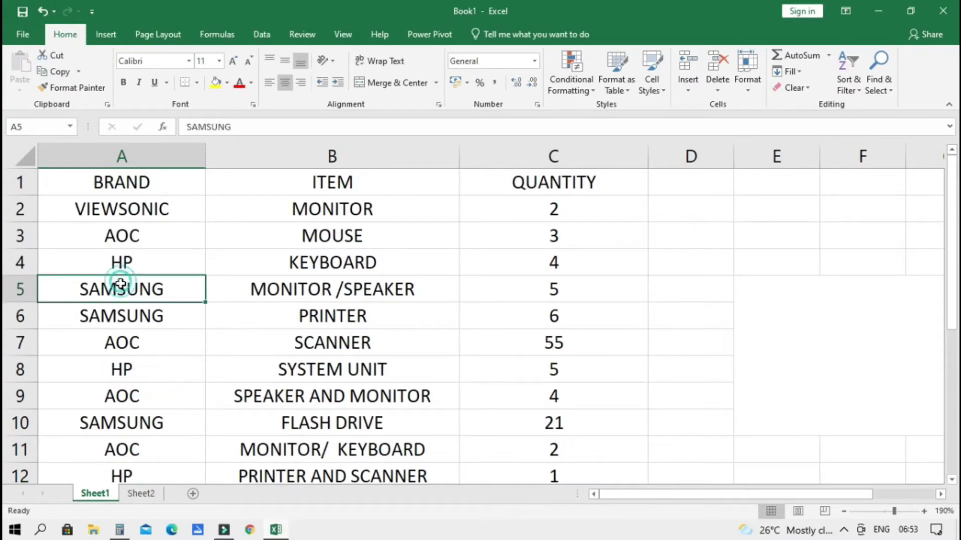
{"action": "key", "text": "Tab"}
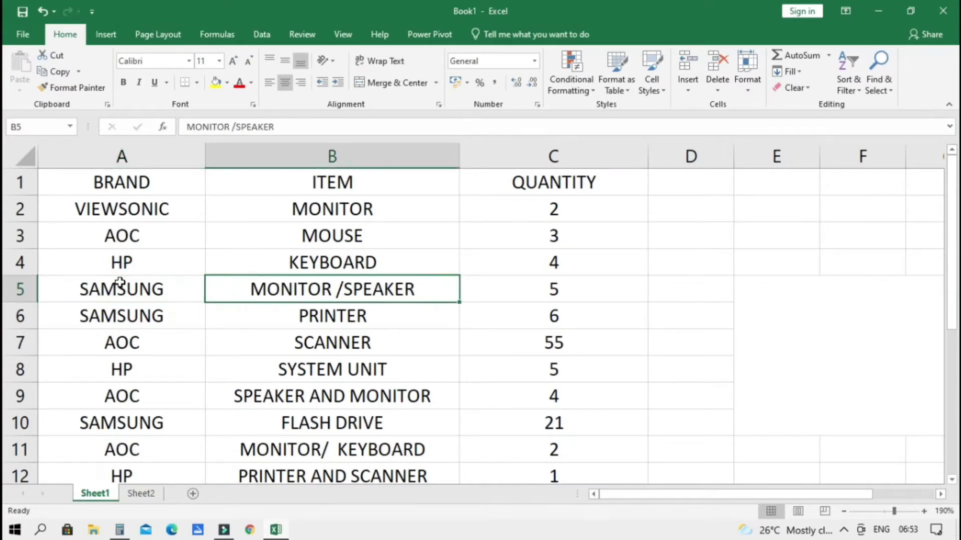
{"action": "key", "text": "Return"}
{"action": "key", "text": "Tab"}
{"action": "key", "text": "Left"}
{"action": "key", "text": "Tab"}
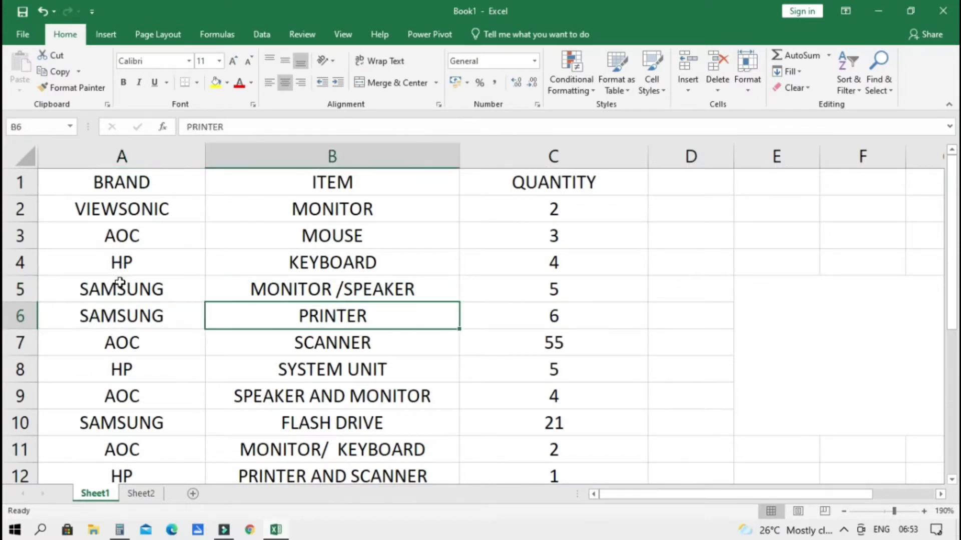
{"action": "key", "text": "Left"}
{"action": "scroll", "coordinate": [103, 317], "scroll_direction": "down", "scroll_amount": 6}
{"action": "scroll", "coordinate": [203, 339], "scroll_direction": "up", "scroll_amount": 5}
{"action": "scroll", "coordinate": [203, 338], "scroll_direction": "down", "scroll_amount": 2}
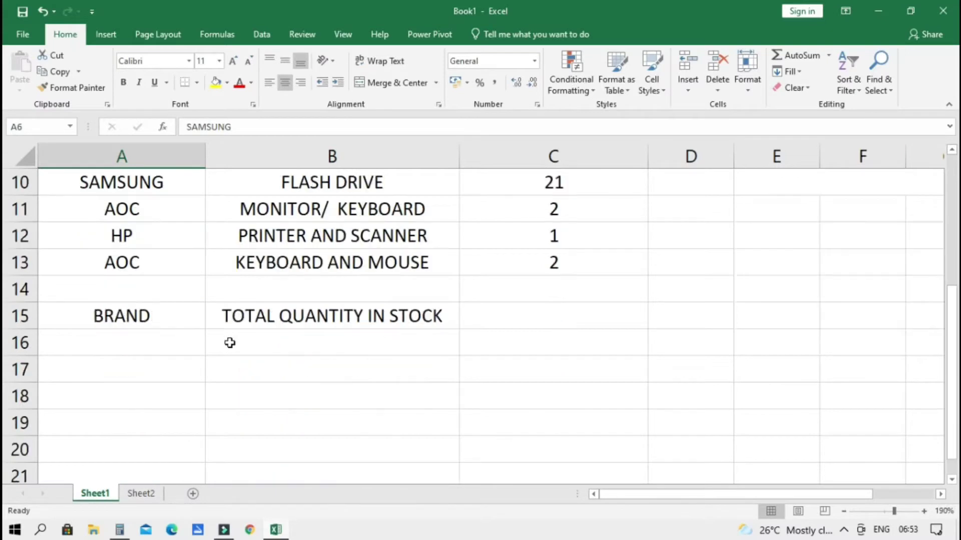
{"action": "left_click", "coordinate": [140, 335]}
{"action": "left_click_drag", "start_coordinate": [139, 321], "coordinate": [296, 334]}
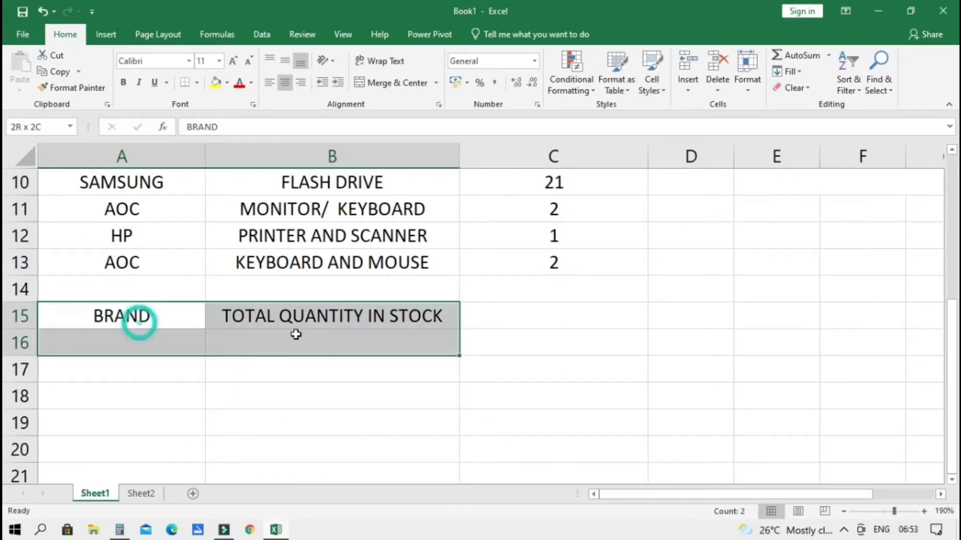
{"action": "left_click", "coordinate": [374, 455]}
{"action": "left_click", "coordinate": [119, 318]}
{"action": "left_click", "coordinate": [401, 316]}
{"action": "scroll", "coordinate": [624, 418], "scroll_direction": "up", "scroll_amount": 3}
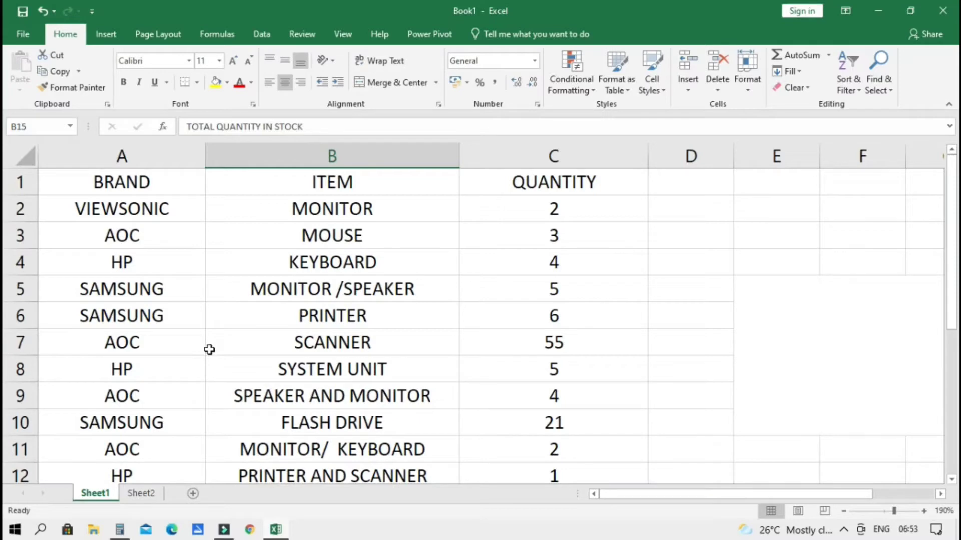
{"action": "scroll", "coordinate": [225, 335], "scroll_direction": "down", "scroll_amount": 4}
{"action": "scroll", "coordinate": [253, 346], "scroll_direction": "up", "scroll_amount": 3}
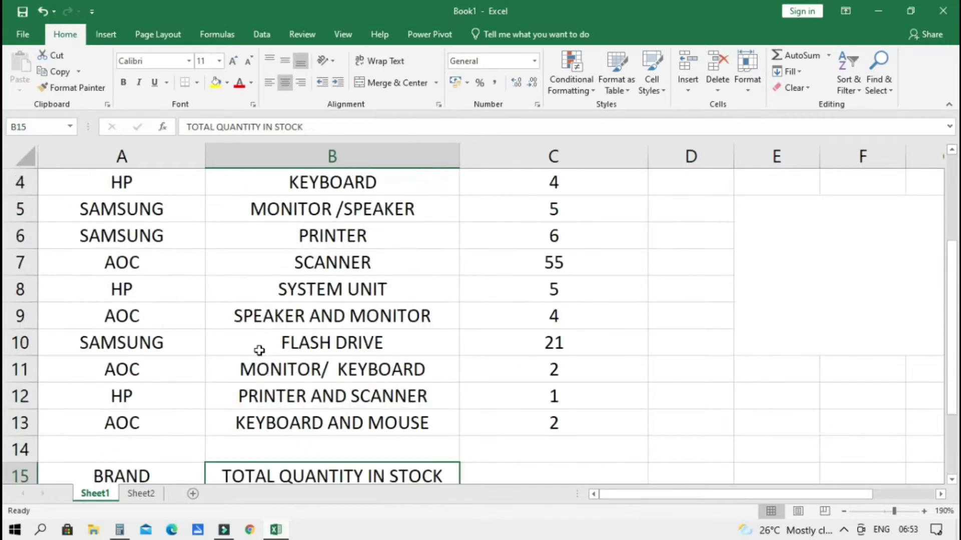
{"action": "scroll", "coordinate": [505, 380], "scroll_direction": "down", "scroll_amount": 2}
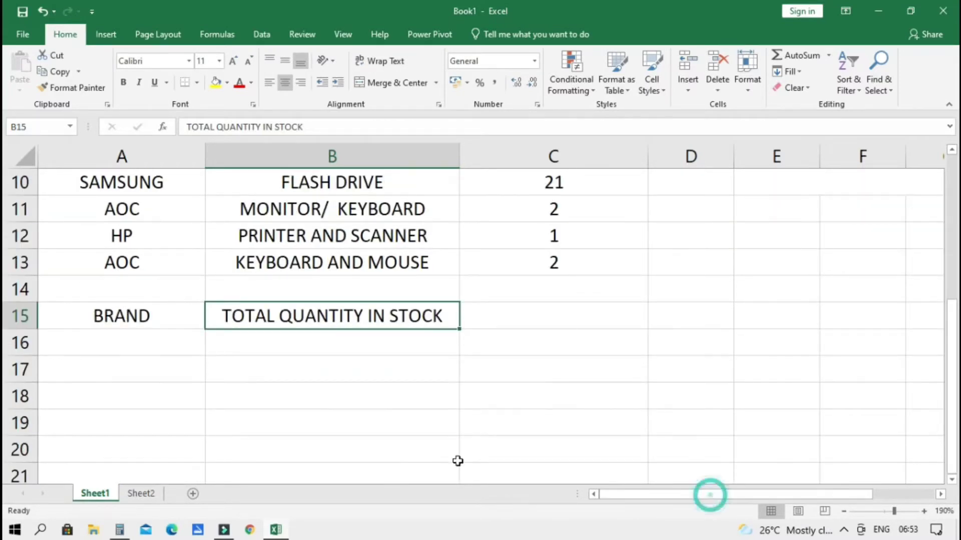
{"action": "scroll", "coordinate": [457, 461], "scroll_direction": "up", "scroll_amount": 1}
{"action": "scroll", "coordinate": [433, 455], "scroll_direction": "down", "scroll_amount": 3}
{"action": "scroll", "coordinate": [229, 328], "scroll_direction": "up", "scroll_amount": 1}
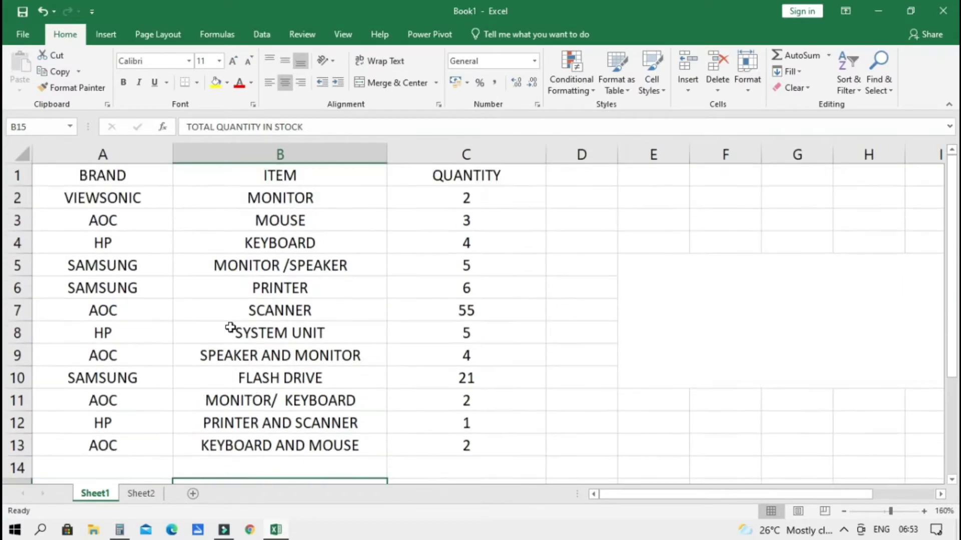
{"action": "scroll", "coordinate": [299, 314], "scroll_direction": "down", "scroll_amount": 2}
{"action": "scroll", "coordinate": [145, 224], "scroll_direction": "up", "scroll_amount": 2}
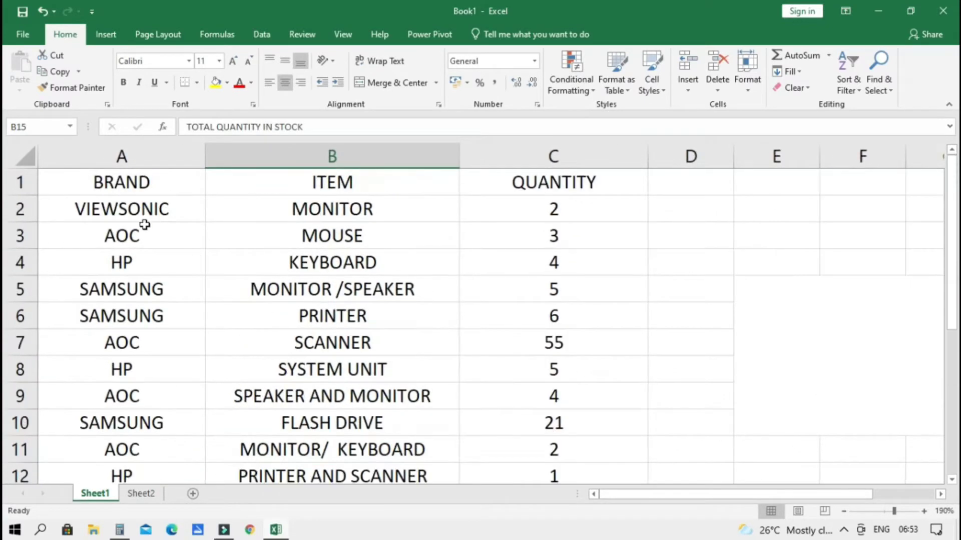
{"action": "left_click", "coordinate": [120, 177]}
{"action": "left_click", "coordinate": [132, 224]}
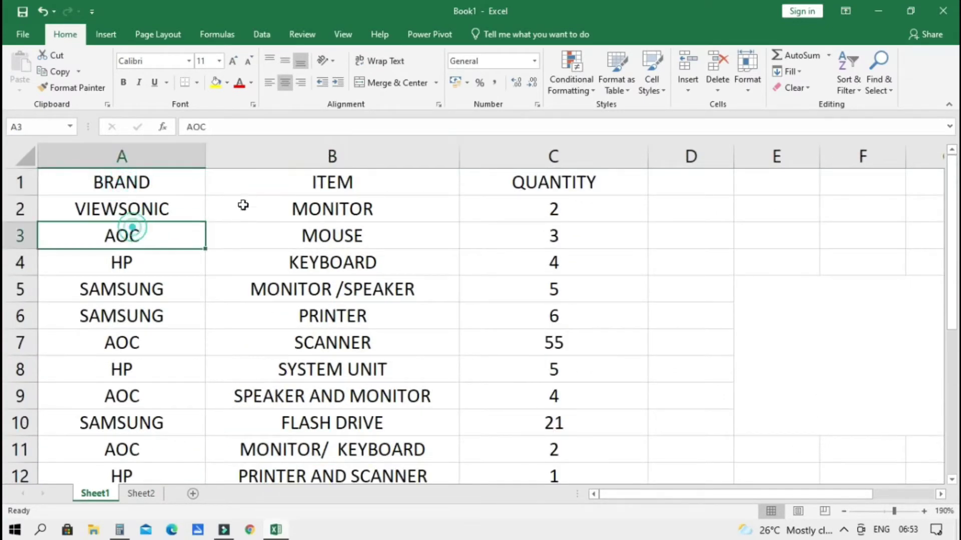
{"action": "left_click", "coordinate": [300, 184]}
{"action": "left_click", "coordinate": [295, 210]}
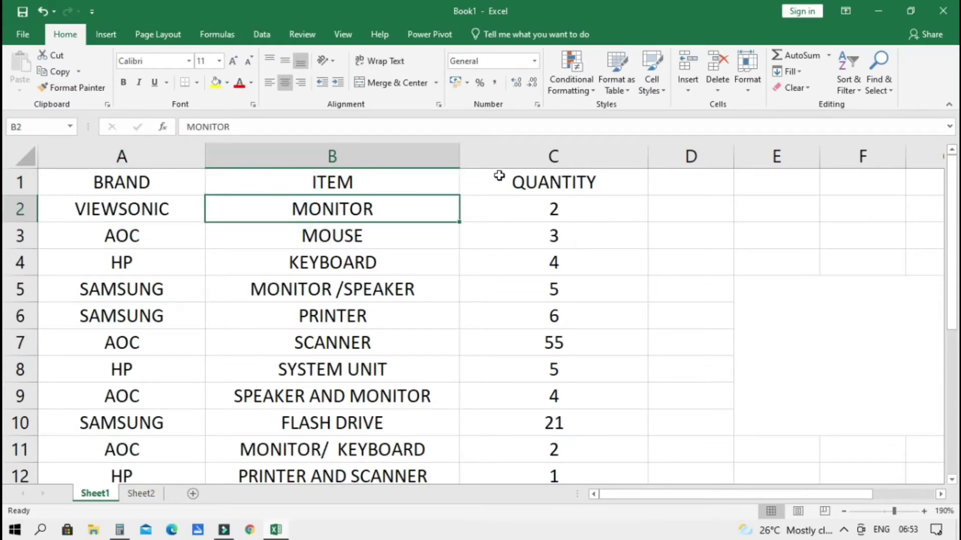
{"action": "left_click", "coordinate": [533, 181]}
{"action": "scroll", "coordinate": [481, 350], "scroll_direction": "down", "scroll_amount": 1}
{"action": "scroll", "coordinate": [487, 323], "scroll_direction": "up", "scroll_amount": 1}
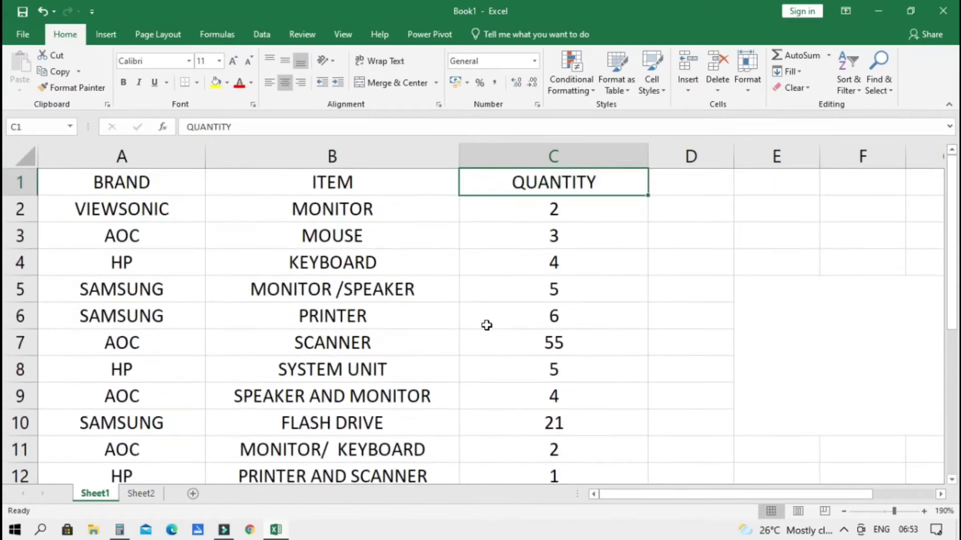
{"action": "scroll", "coordinate": [416, 336], "scroll_direction": "down", "scroll_amount": 4}
{"action": "scroll", "coordinate": [250, 390], "scroll_direction": "up", "scroll_amount": 3}
{"action": "scroll", "coordinate": [250, 391], "scroll_direction": "down", "scroll_amount": 3}
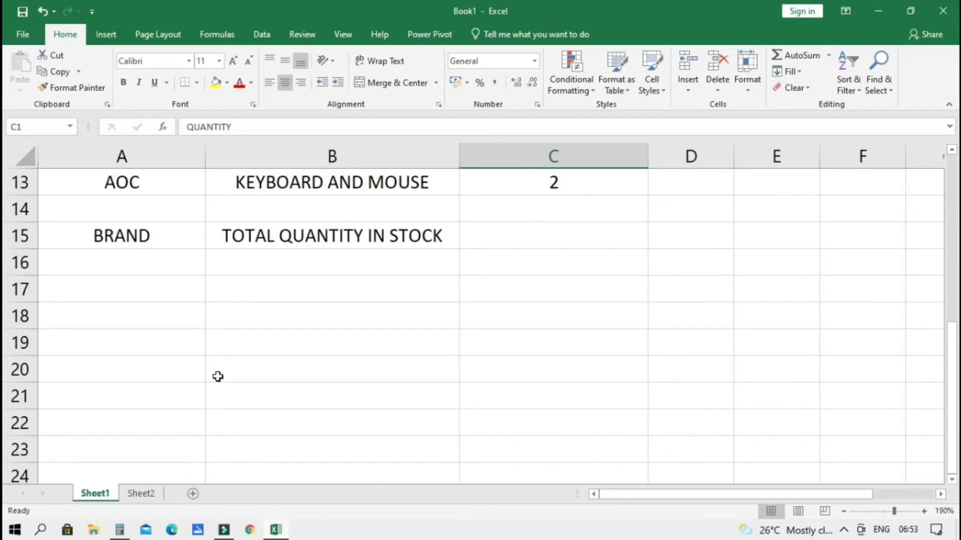
- Apply Outside Borders to the summary cells A15:B16
{"action": "scroll", "coordinate": [213, 364], "scroll_direction": "up", "scroll_amount": 2}
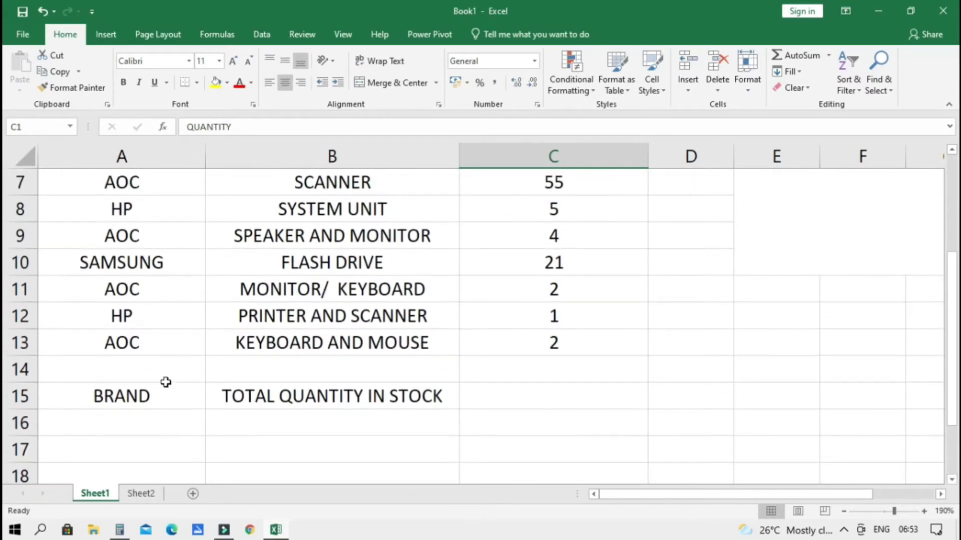
{"action": "left_click_drag", "start_coordinate": [120, 399], "coordinate": [311, 420]}
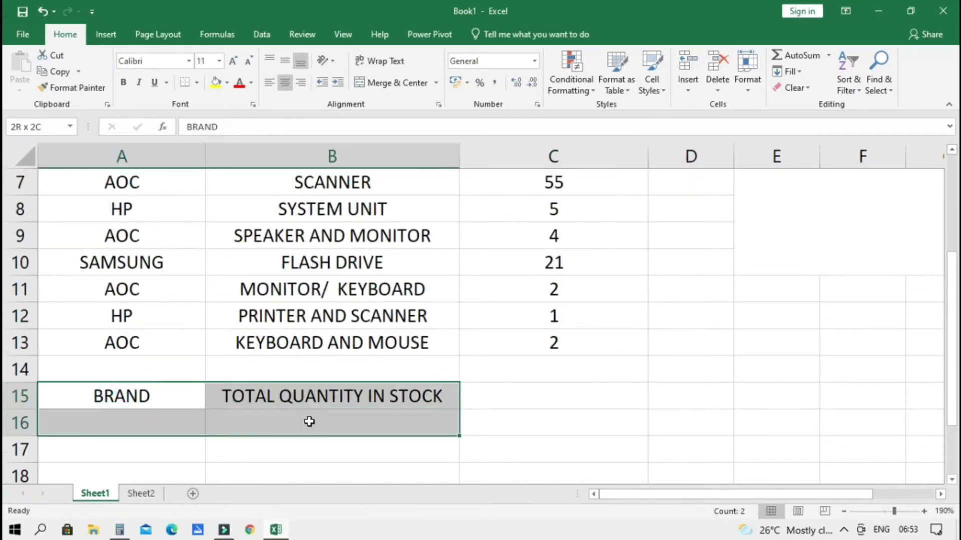
{"action": "left_click", "coordinate": [197, 82]}
{"action": "left_click", "coordinate": [195, 222]}
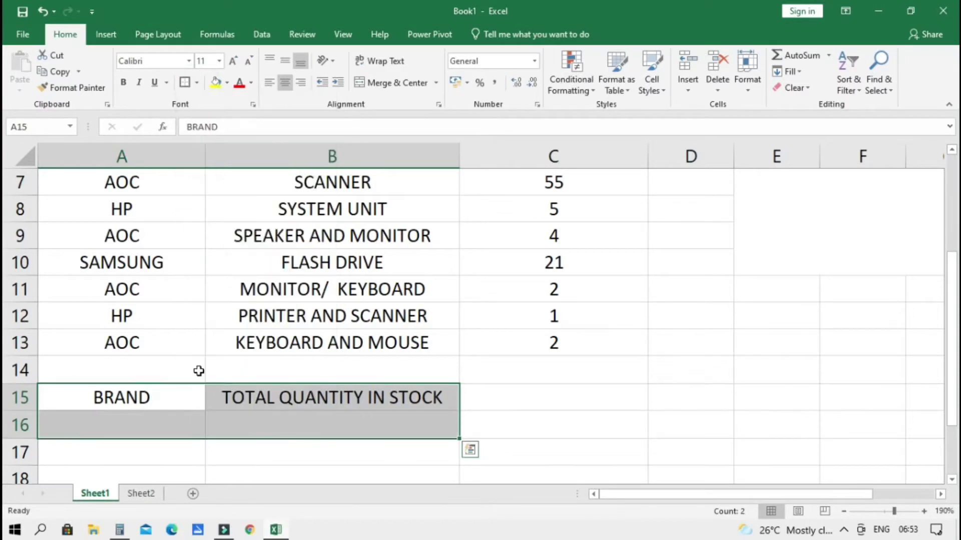
- Add borders to the BRAND cells A15:A16 and the heading row A15:B15
{"action": "left_click_drag", "start_coordinate": [171, 397], "coordinate": [281, 374]}
{"action": "left_click", "coordinate": [184, 83]}
{"action": "left_click_drag", "start_coordinate": [163, 401], "coordinate": [344, 395]}
{"action": "left_click", "coordinate": [184, 82]}
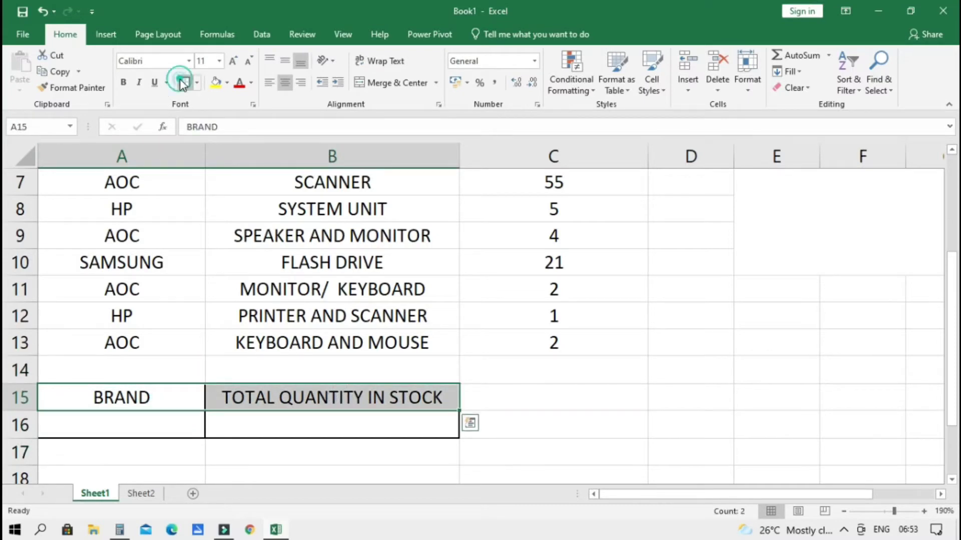
{"action": "left_click", "coordinate": [530, 400]}
{"action": "scroll", "coordinate": [96, 413], "scroll_direction": "up", "scroll_amount": 2}
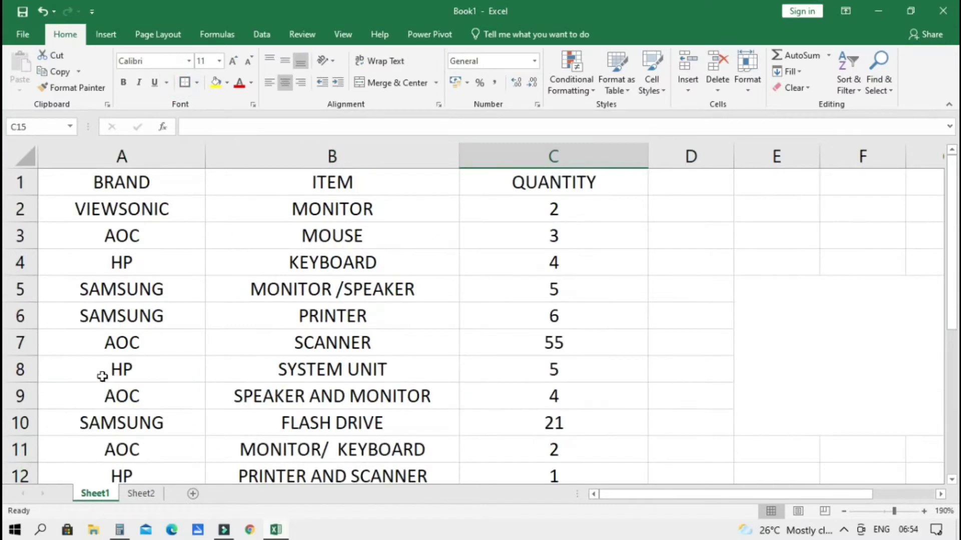
{"action": "scroll", "coordinate": [105, 397], "scroll_direction": "down", "scroll_amount": 2}
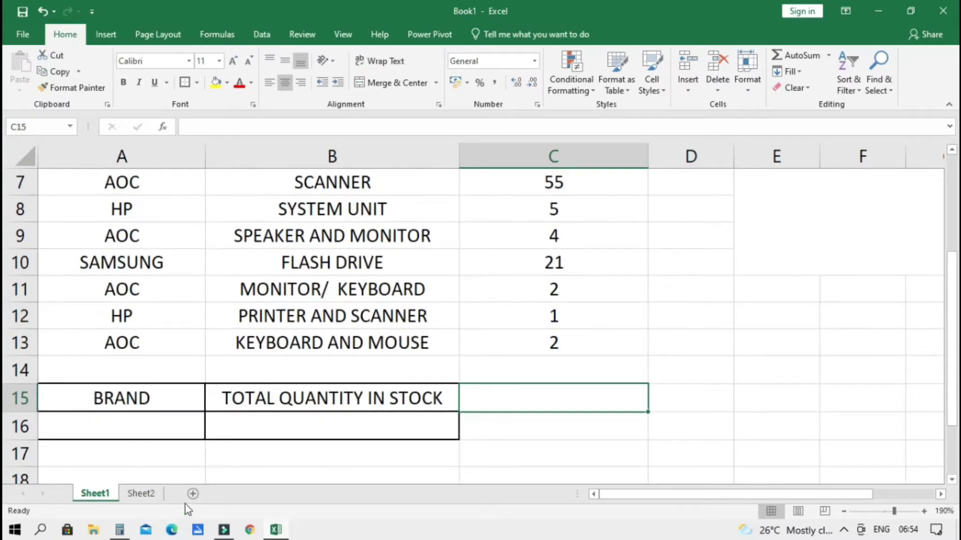
{"action": "left_click", "coordinate": [206, 458]}
{"action": "scroll", "coordinate": [203, 463], "scroll_direction": "up", "scroll_amount": 2}
{"action": "scroll", "coordinate": [257, 360], "scroll_direction": "down", "scroll_amount": 3}
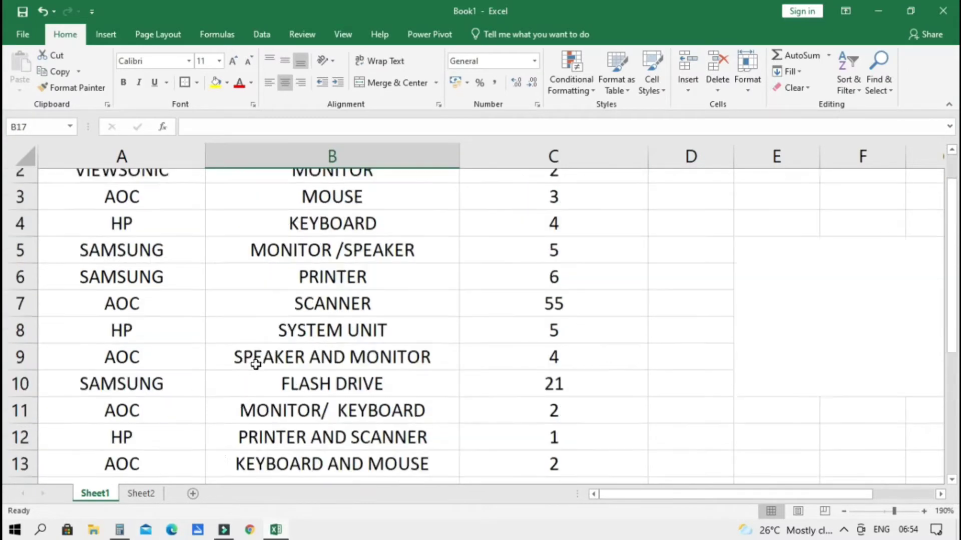
{"action": "scroll", "coordinate": [395, 326], "scroll_direction": "up", "scroll_amount": 3}
{"action": "scroll", "coordinate": [411, 320], "scroll_direction": "down", "scroll_amount": 5}
{"action": "scroll", "coordinate": [407, 360], "scroll_direction": "up", "scroll_amount": 5}
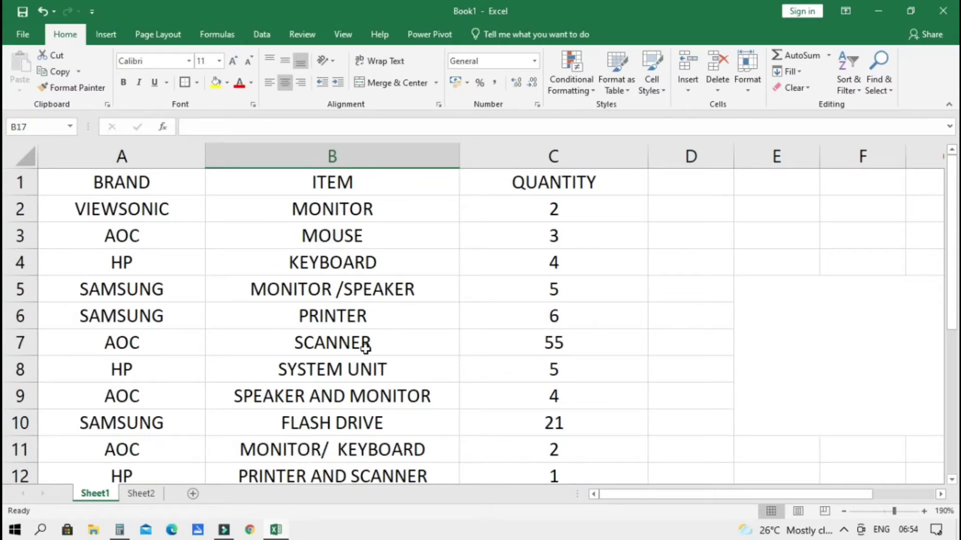
{"action": "left_click", "coordinate": [371, 332]}
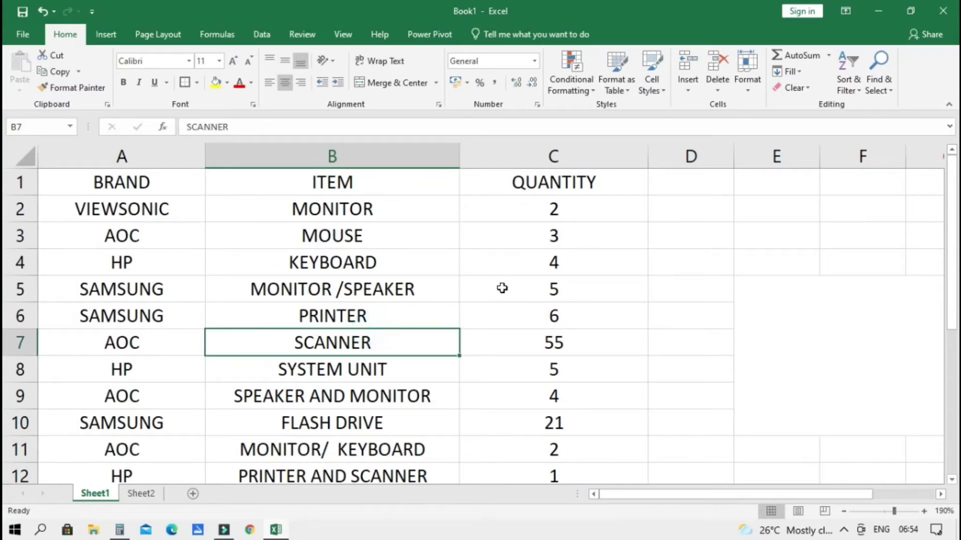
{"action": "left_click", "coordinate": [491, 314]}
{"action": "left_click", "coordinate": [515, 285]}
{"action": "scroll", "coordinate": [519, 396], "scroll_direction": "down", "scroll_amount": 3}
{"action": "scroll", "coordinate": [518, 395], "scroll_direction": "up", "scroll_amount": 3}
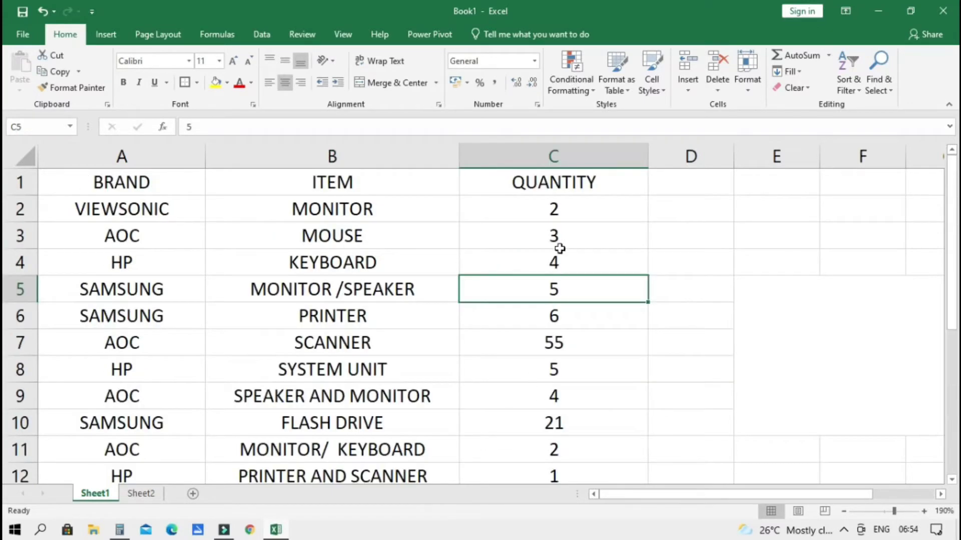
{"action": "scroll", "coordinate": [557, 262], "scroll_direction": "down", "scroll_amount": 1}
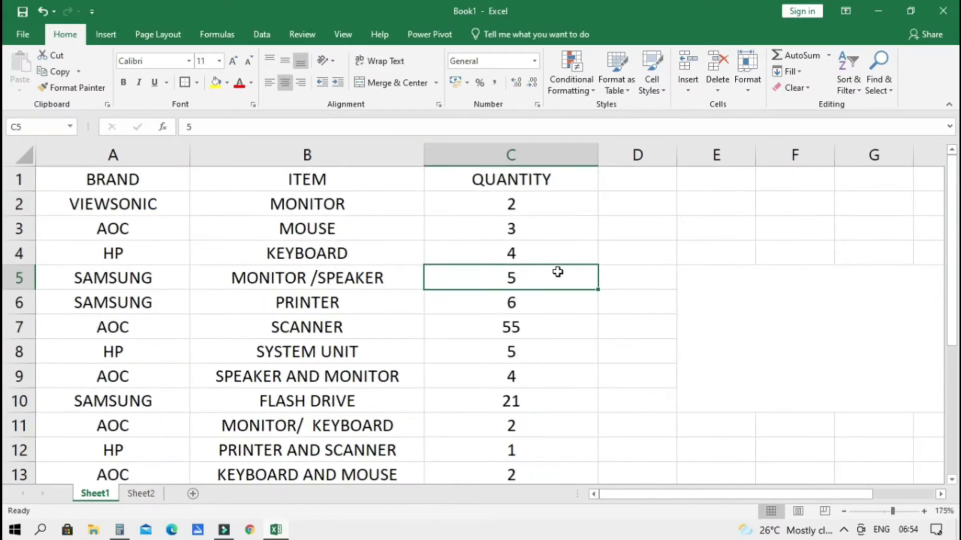
{"action": "scroll", "coordinate": [558, 272], "scroll_direction": "down", "scroll_amount": 1}
{"action": "scroll", "coordinate": [289, 356], "scroll_direction": "down", "scroll_amount": 1}
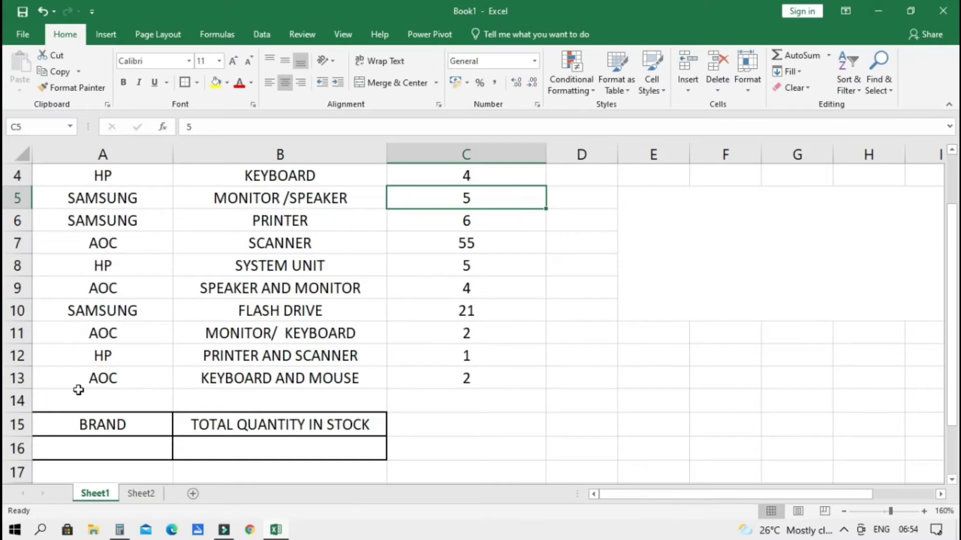
{"action": "scroll", "coordinate": [79, 390], "scroll_direction": "up", "scroll_amount": 1}
{"action": "scroll", "coordinate": [125, 337], "scroll_direction": "down", "scroll_amount": 1}
{"action": "left_click", "coordinate": [60, 379]}
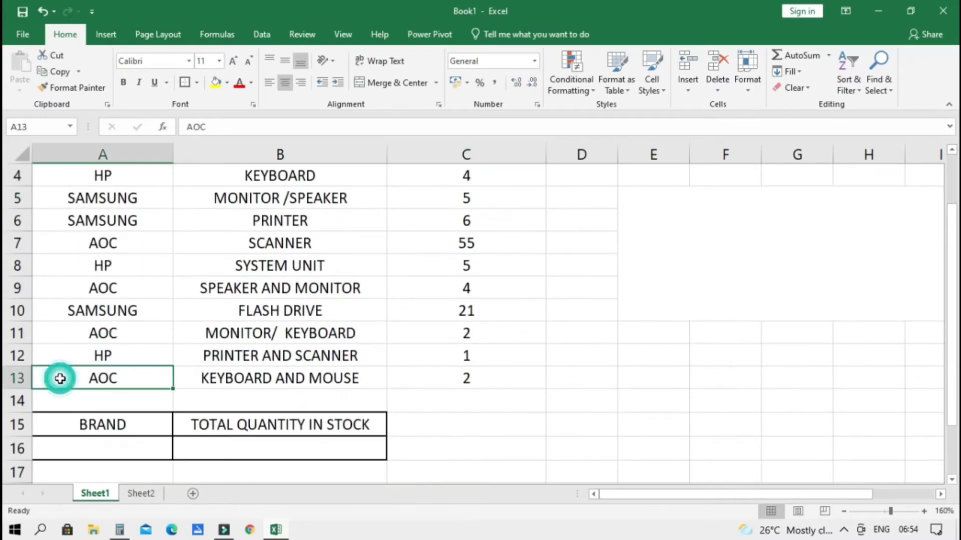
{"action": "scroll", "coordinate": [236, 331], "scroll_direction": "down", "scroll_amount": 19}
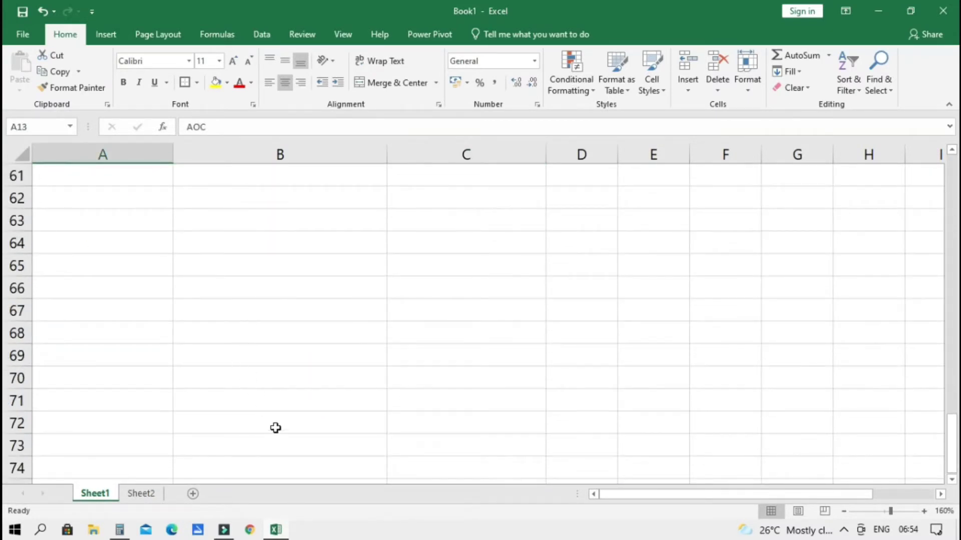
{"action": "scroll", "coordinate": [344, 446], "scroll_direction": "up", "scroll_amount": 20}
{"action": "left_click", "coordinate": [473, 199]}
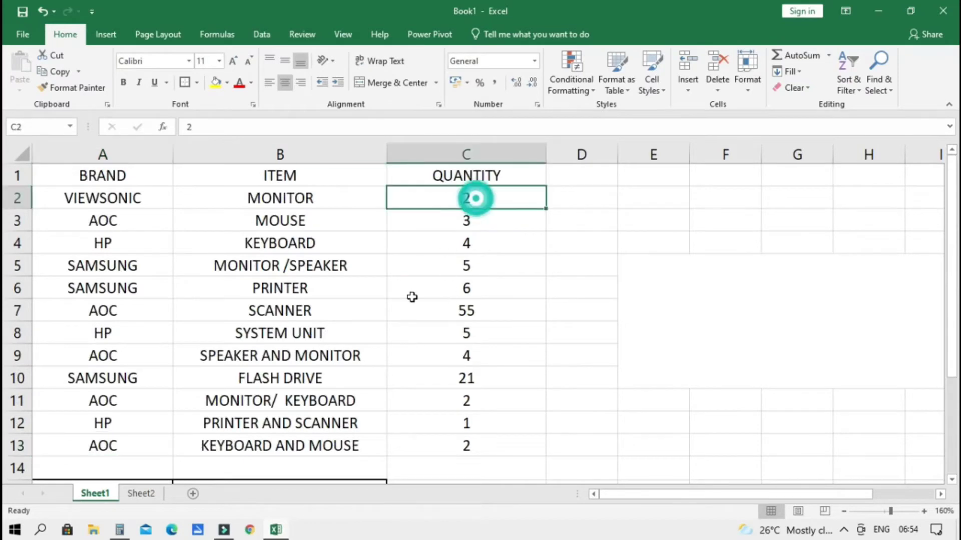
{"action": "key", "text": "Down"}
{"action": "key", "text": "Down"}
{"action": "key", "text": "Down"}
{"action": "key", "text": "Down"}
{"action": "key", "text": "Down"}
{"action": "key", "text": "Down"}
{"action": "key", "text": "Down"}
{"action": "key", "text": "Down"}
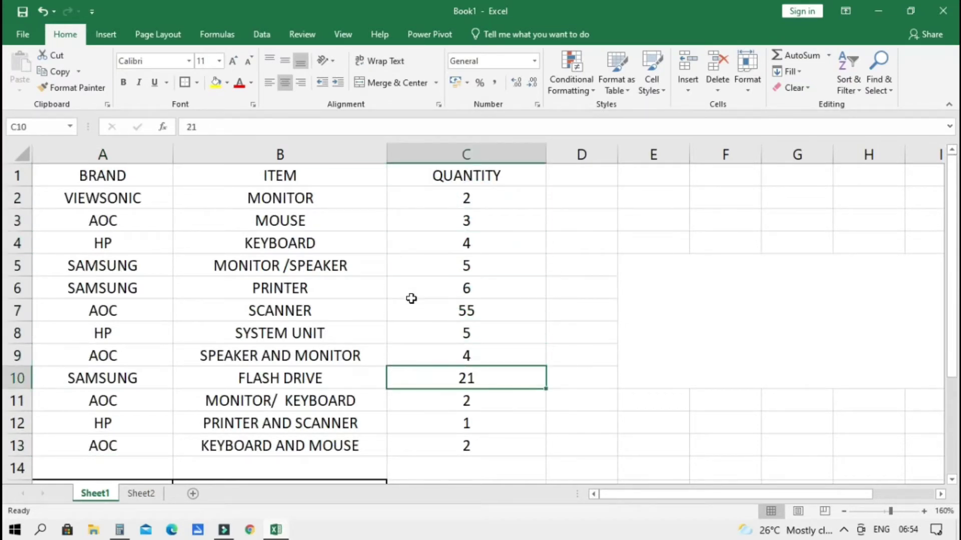
{"action": "scroll", "coordinate": [344, 379], "scroll_direction": "down", "scroll_amount": 3}
{"action": "scroll", "coordinate": [392, 317], "scroll_direction": "up", "scroll_amount": 3}
{"action": "scroll", "coordinate": [398, 318], "scroll_direction": "down", "scroll_amount": 2}
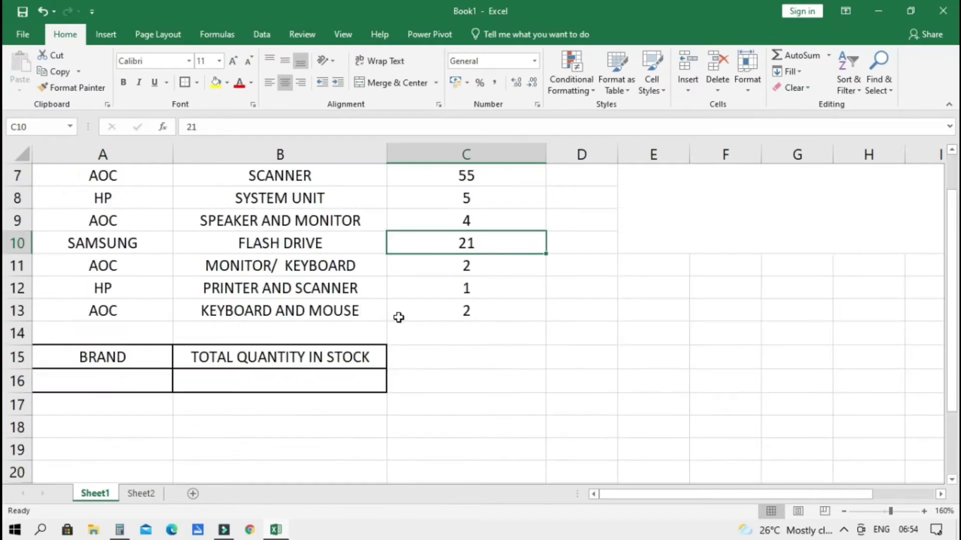
{"action": "scroll", "coordinate": [436, 391], "scroll_direction": "up", "scroll_amount": 2}
{"action": "scroll", "coordinate": [639, 358], "scroll_direction": "down", "scroll_amount": 2}
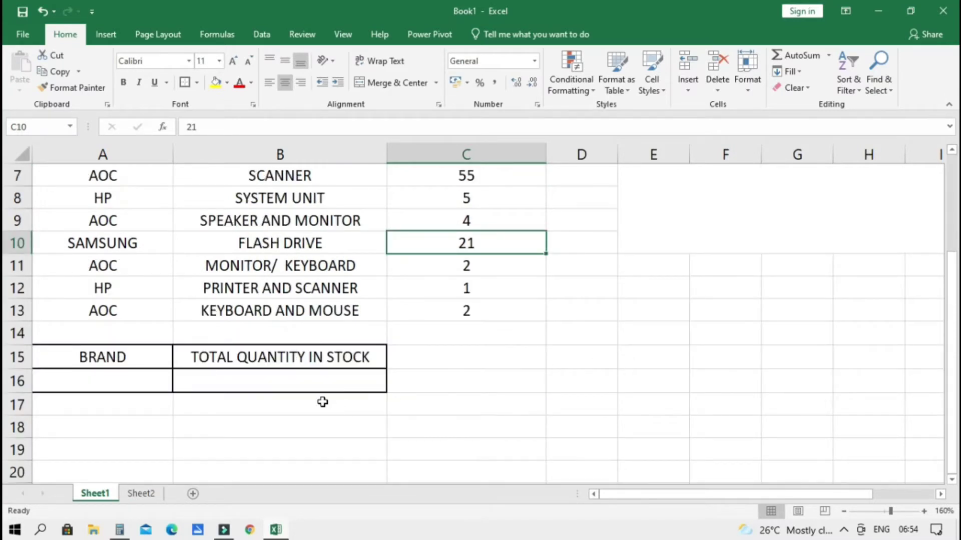
{"action": "scroll", "coordinate": [260, 429], "scroll_direction": "down", "scroll_amount": 1}
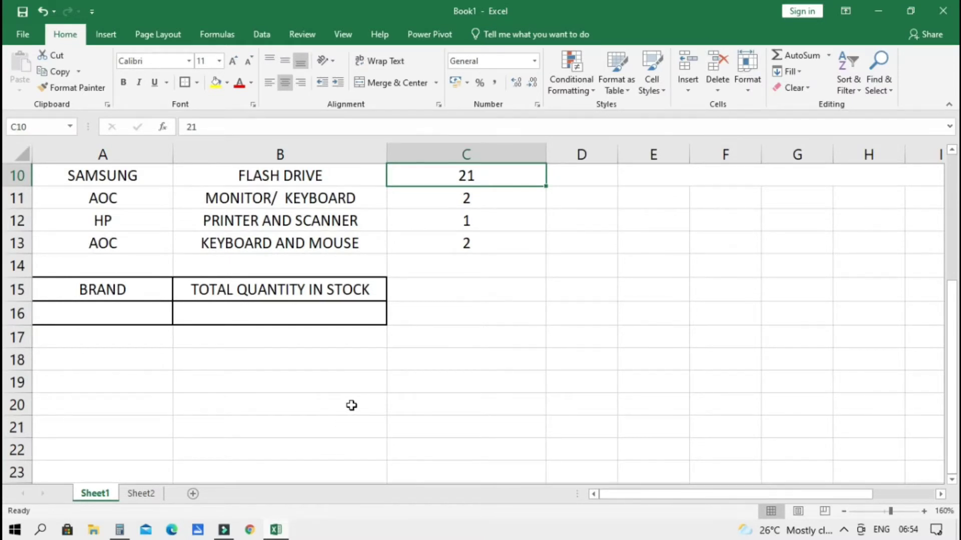
{"action": "scroll", "coordinate": [330, 415], "scroll_direction": "up", "scroll_amount": 1}
{"action": "scroll", "coordinate": [111, 386], "scroll_direction": "up", "scroll_amount": 2}
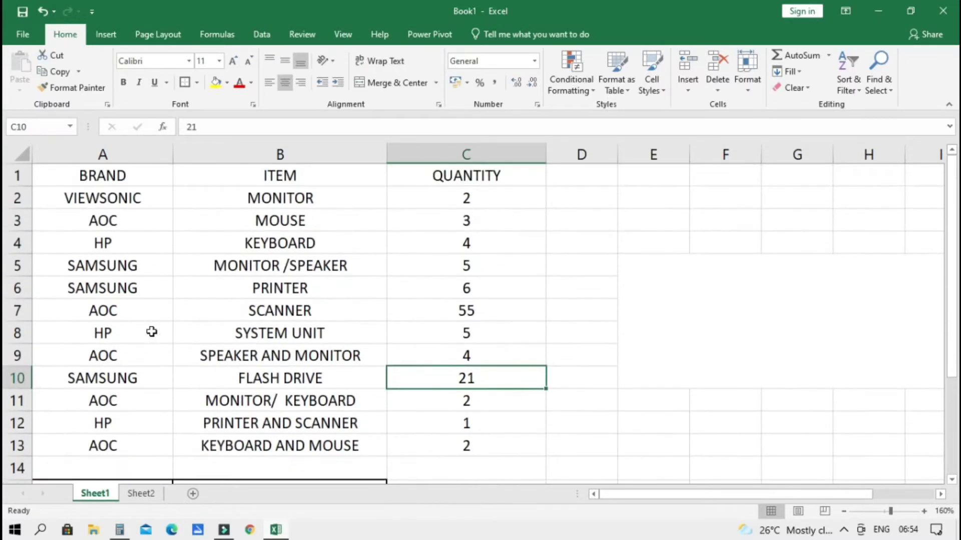
{"action": "scroll", "coordinate": [173, 347], "scroll_direction": "down", "scroll_amount": 1}
{"action": "scroll", "coordinate": [179, 355], "scroll_direction": "up", "scroll_amount": 1}
{"action": "scroll", "coordinate": [171, 367], "scroll_direction": "down", "scroll_amount": 2}
{"action": "scroll", "coordinate": [172, 376], "scroll_direction": "up", "scroll_amount": 2}
{"action": "scroll", "coordinate": [686, 443], "scroll_direction": "down", "scroll_amount": 2}
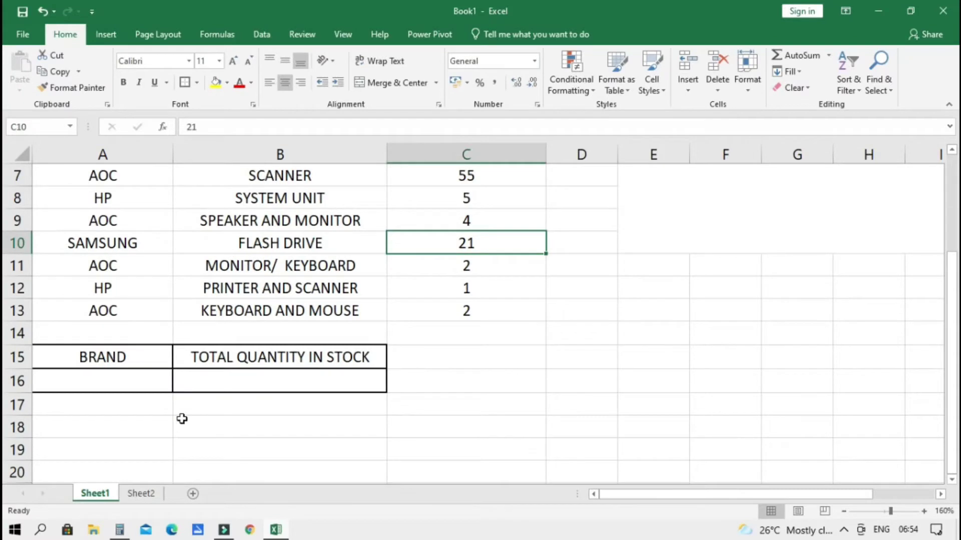
{"action": "left_click", "coordinate": [210, 406]}
- In B16, try the function names SUMIF, SUM and FALSE, erasing each back to the equals sign
{"action": "left_click", "coordinate": [216, 382]}
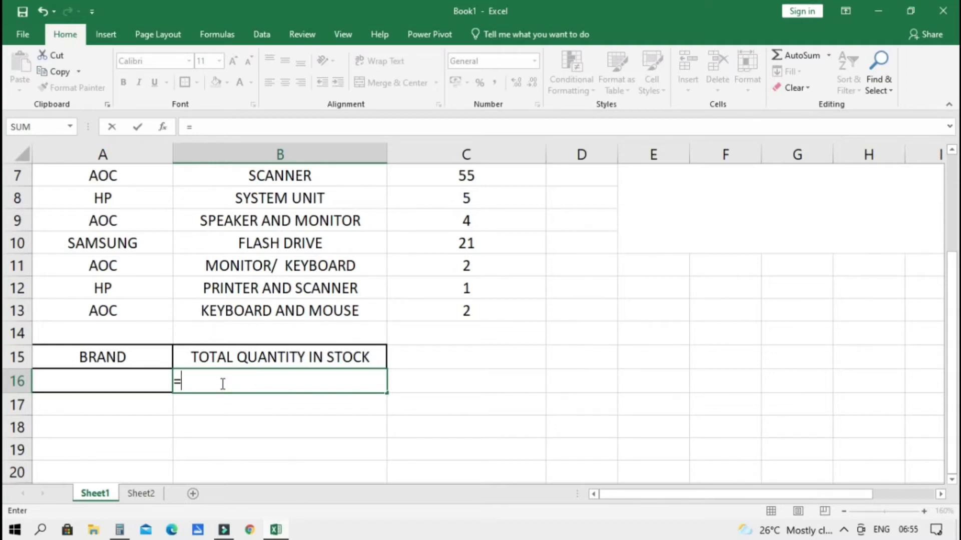
{"action": "type", "text": "SUNU"}
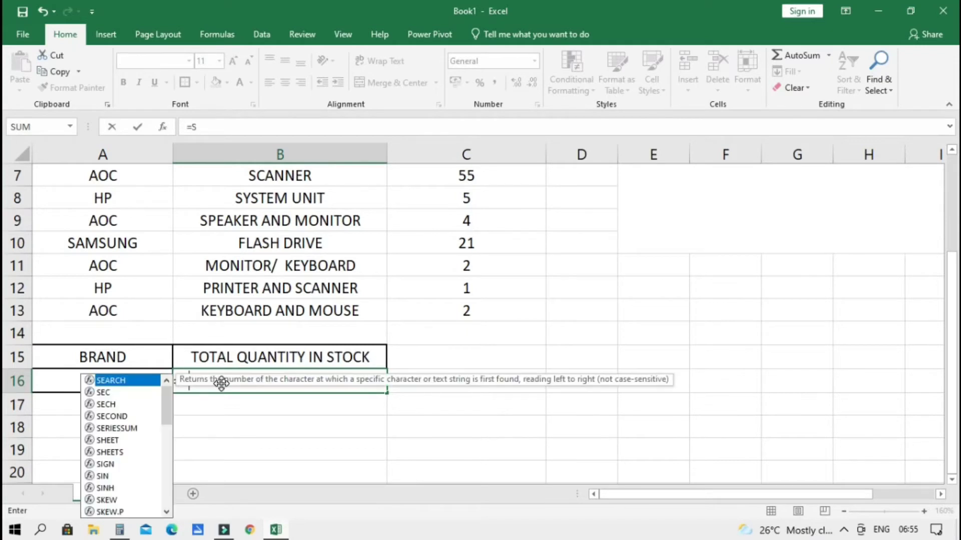
{"action": "key", "text": "BackSpace"}
{"action": "key", "text": "BackSpace"}
{"action": "type", "text": "MIF"}
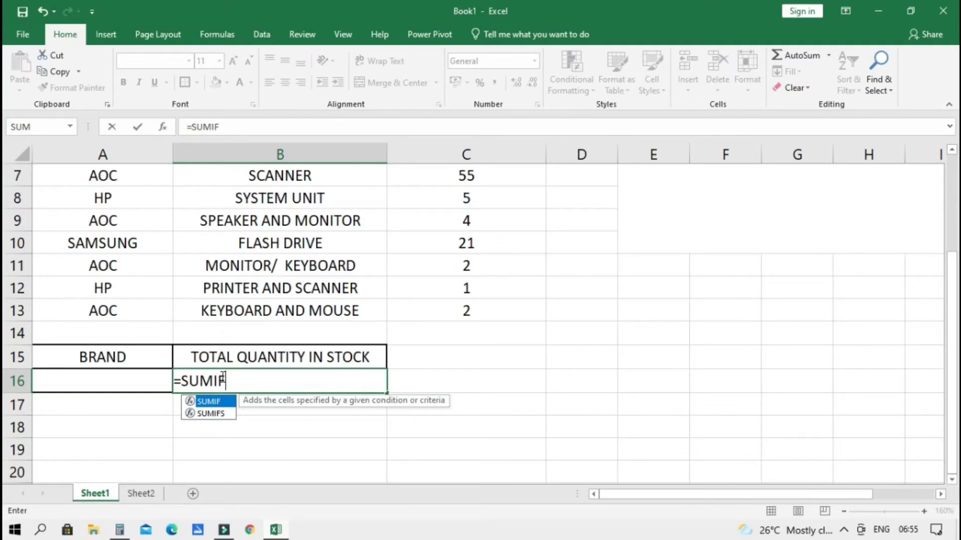
{"action": "key", "text": "BackSpace"}
{"action": "key", "text": "BackSpace"}
{"action": "key", "text": "BackSpace"}
{"action": "key", "text": "BackSpace"}
{"action": "key", "text": "BackSpace"}
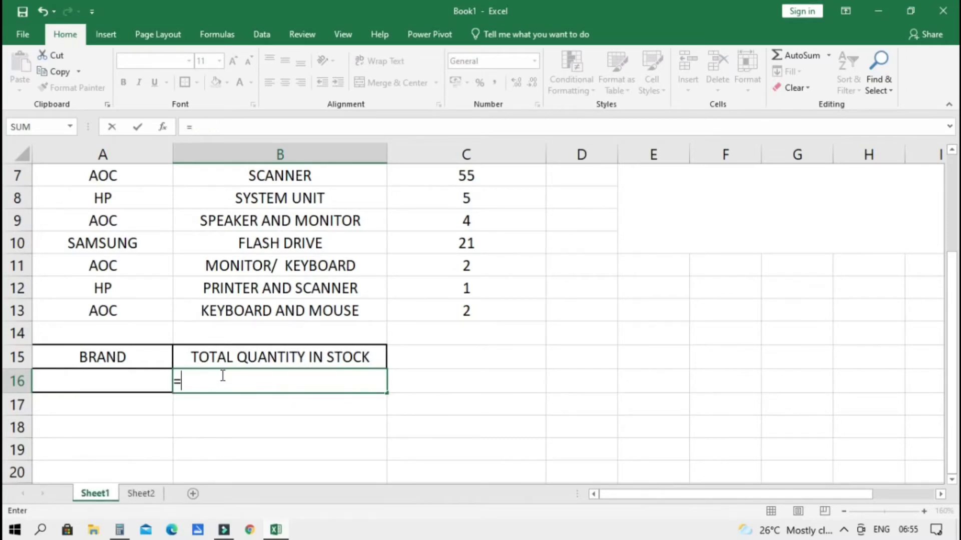
{"action": "type", "text": "SUM"}
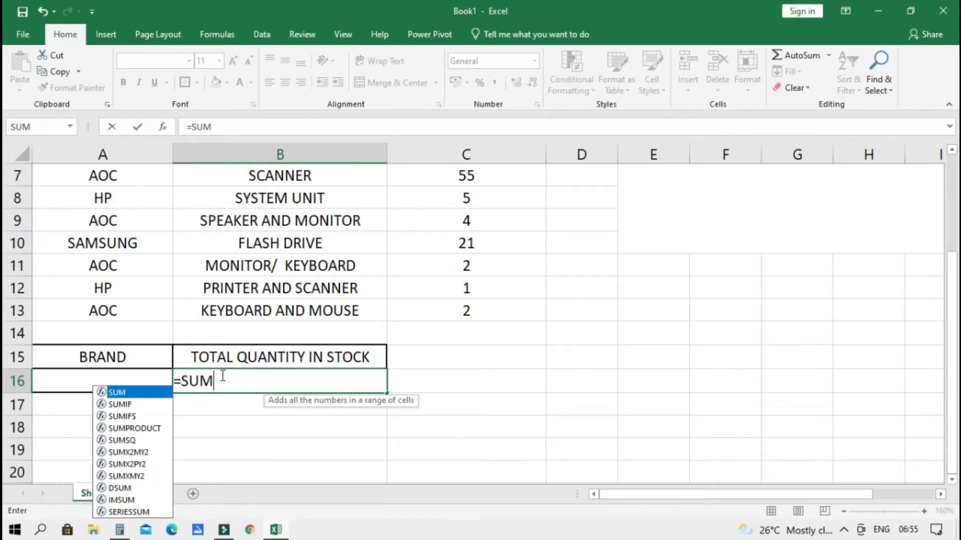
{"action": "key", "text": "BackSpace"}
{"action": "key", "text": "BackSpace"}
{"action": "key", "text": "BackSpace"}
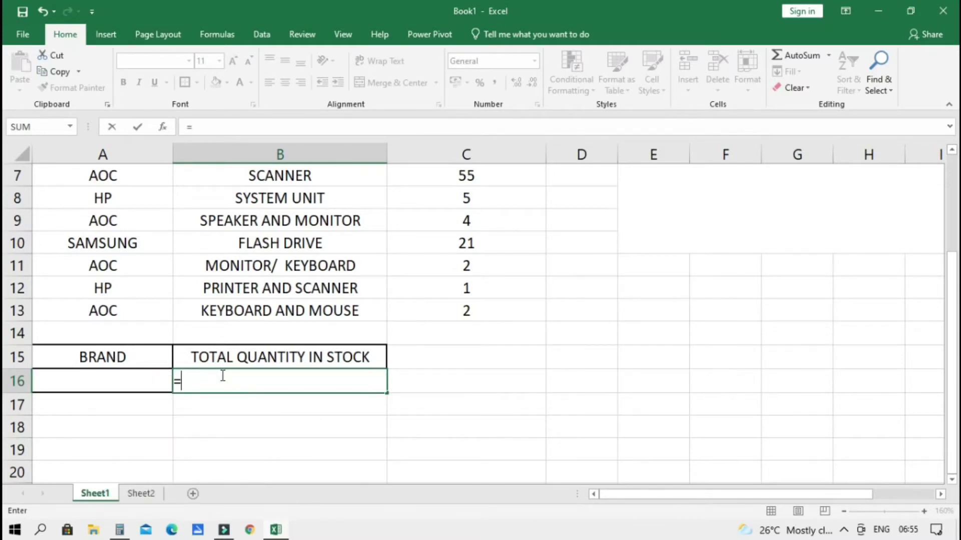
{"action": "type", "text": "FO"}
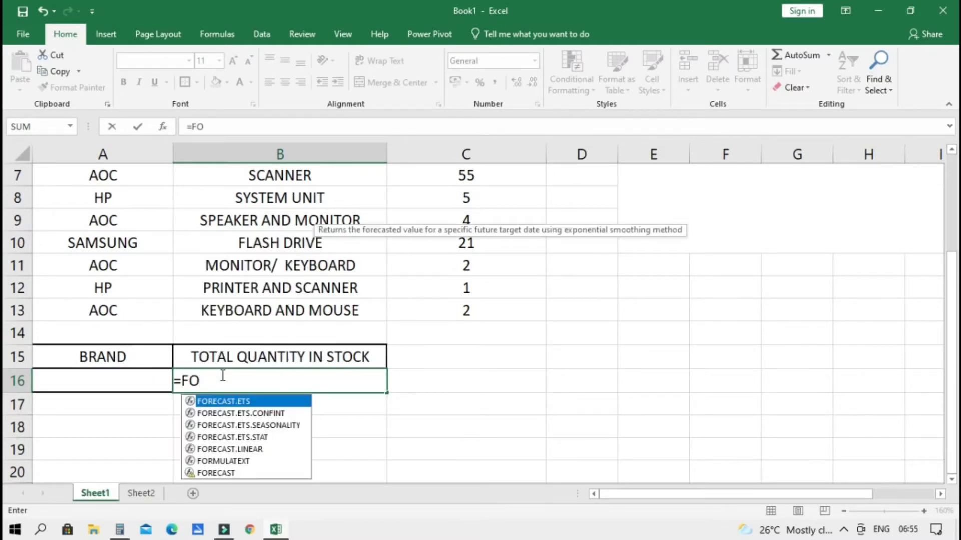
{"action": "type", "text": "M"}
{"action": "key", "text": "BackSpace"}
{"action": "key", "text": "BackSpace"}
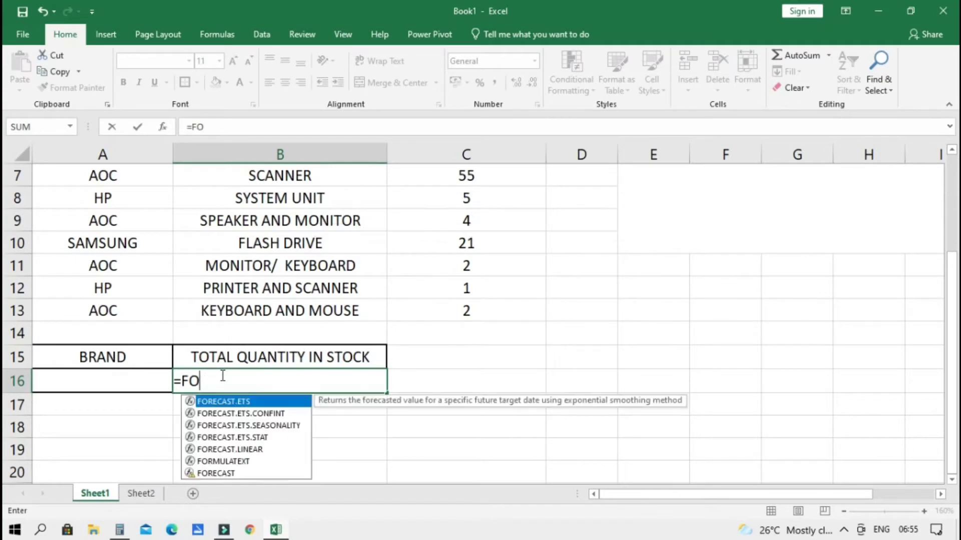
{"action": "type", "text": "ALSE"}
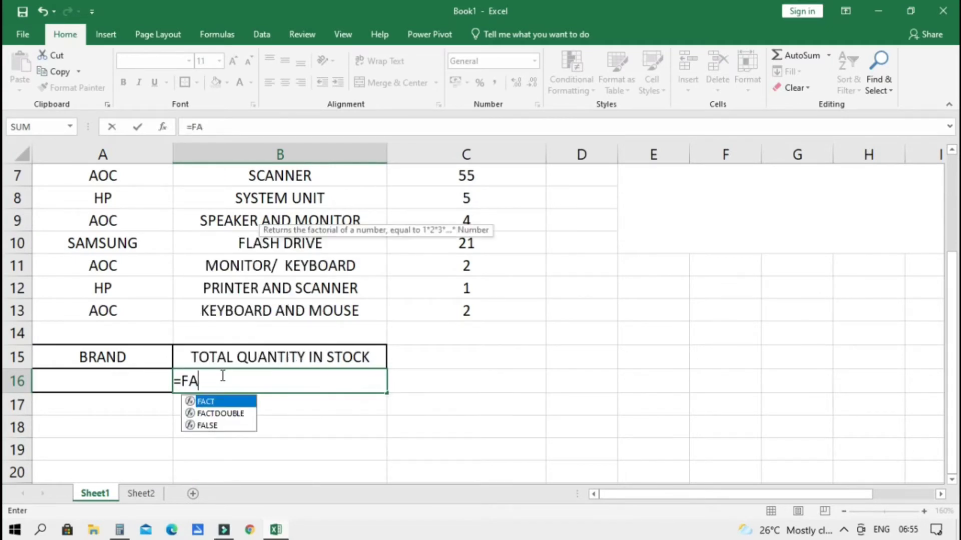
{"action": "key", "text": "BackSpace"}
{"action": "key", "text": "BackSpace"}
{"action": "key", "text": "BackSpace"}
{"action": "key", "text": "BackSpace"}
{"action": "key", "text": "BackSpace"}
{"action": "key", "text": "BackSpace"}
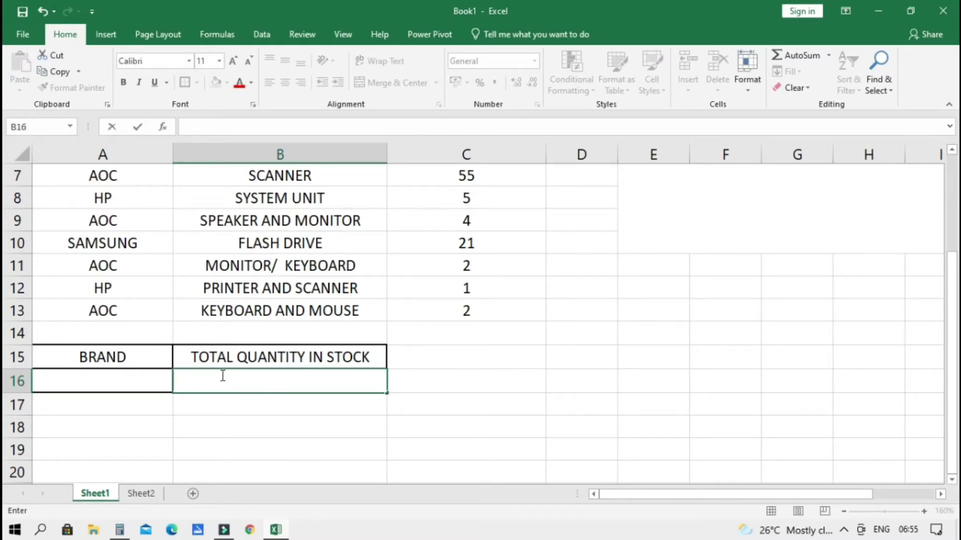
- Type =SUMIF( in B16 and reference the brand cells A2:A13
{"action": "type", "text": "="}
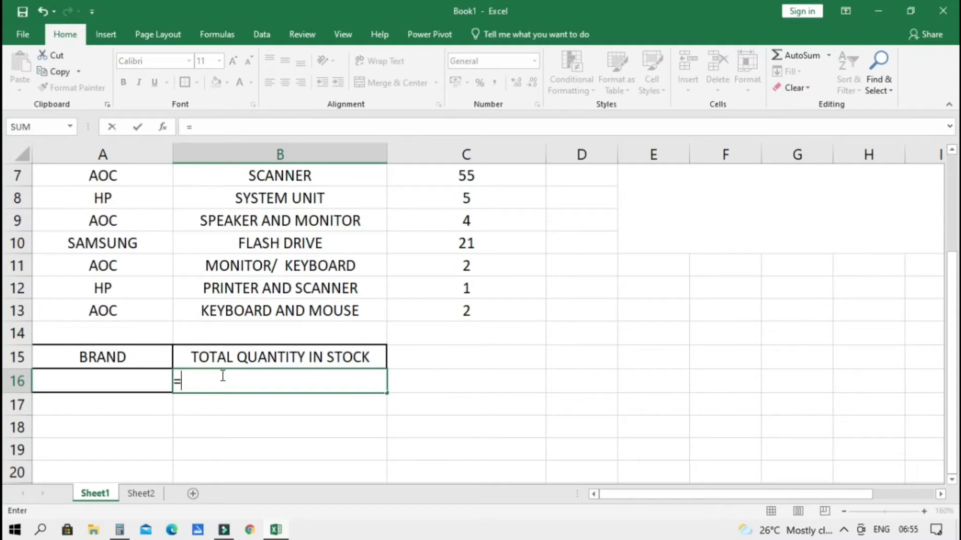
{"action": "type", "text": "SUMI"}
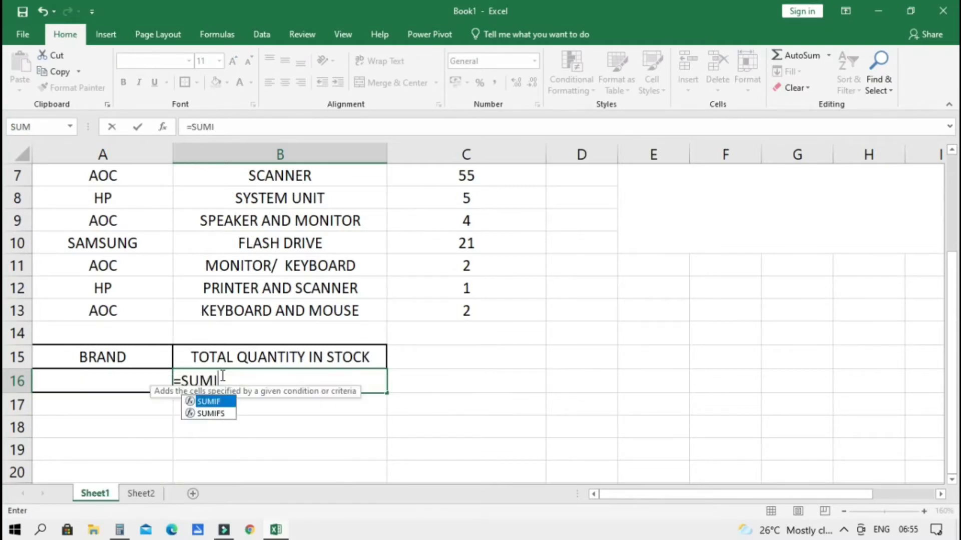
{"action": "type", "text": "F("}
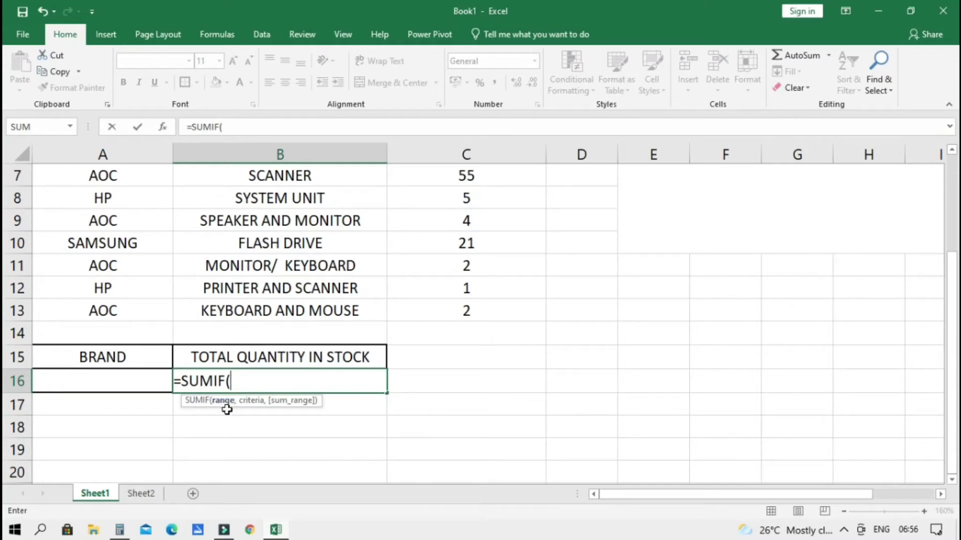
{"action": "scroll", "coordinate": [103, 257], "scroll_direction": "up", "scroll_amount": 2}
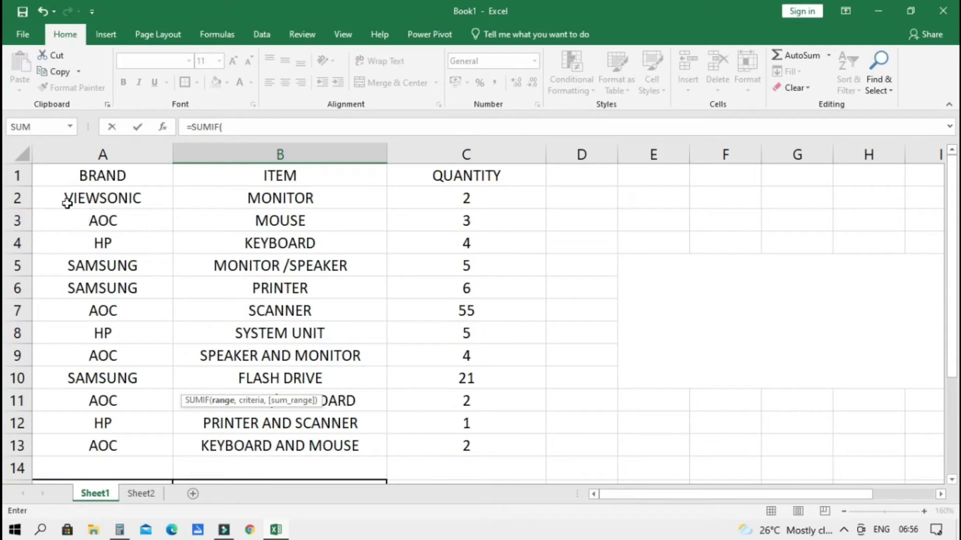
{"action": "left_click", "coordinate": [91, 200]}
{"action": "type", "text": ","}
{"action": "left_click_drag", "start_coordinate": [91, 200], "coordinate": [90, 435]}
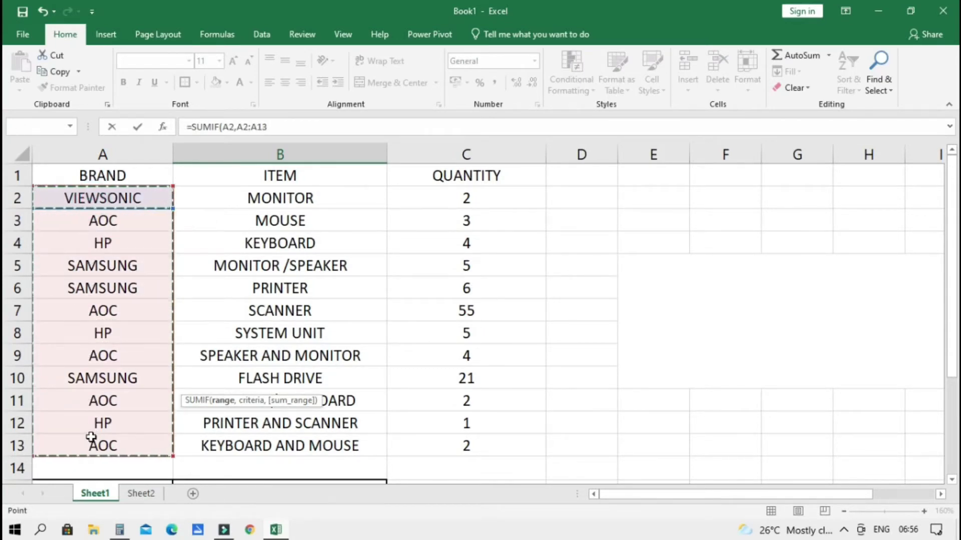
{"action": "scroll", "coordinate": [225, 357], "scroll_direction": "down", "scroll_amount": 3}
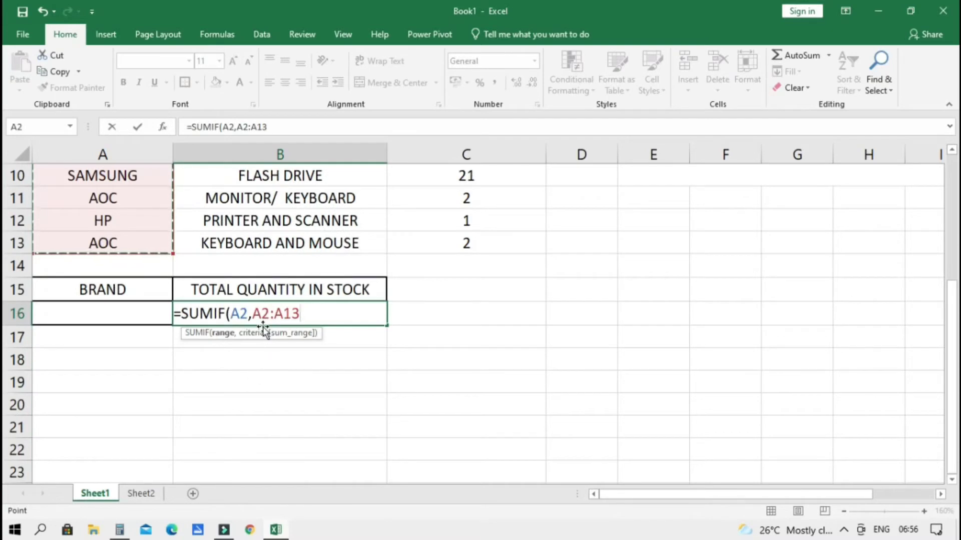
- Delete the A2 and A2:A13 references so the formula reads =SUMIF( again
{"action": "left_click_drag", "start_coordinate": [252, 314], "coordinate": [310, 315]}
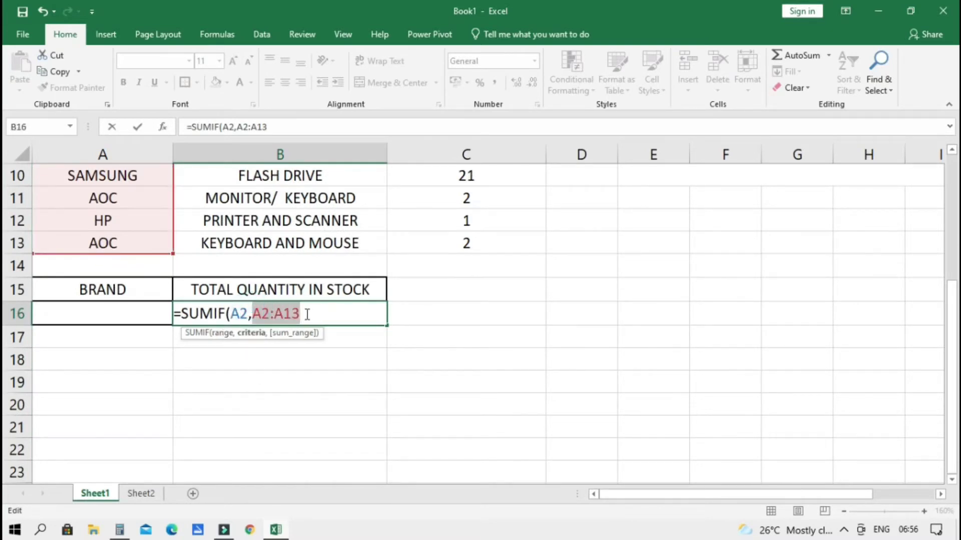
{"action": "key", "text": "BackSpace"}
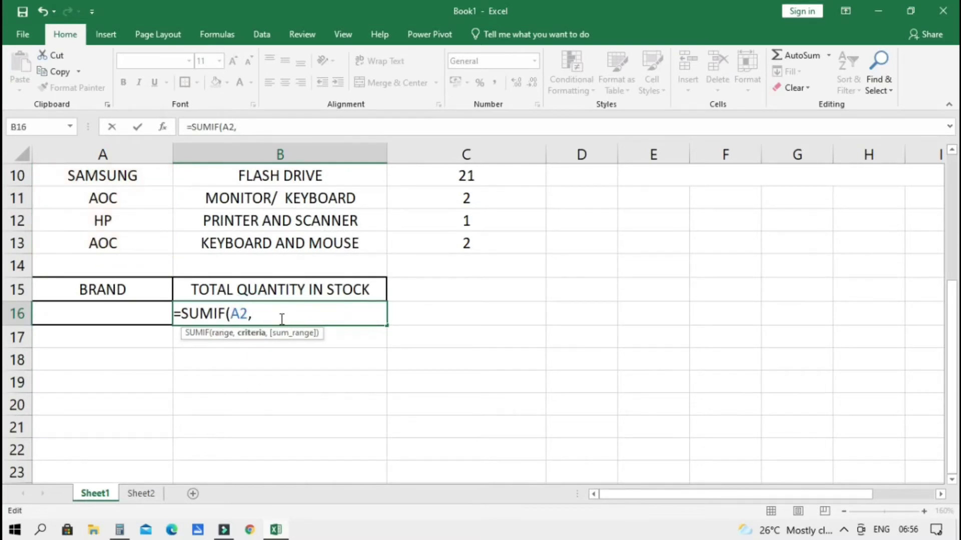
{"action": "key", "text": "BackSpace"}
{"action": "key", "text": "BackSpace"}
{"action": "key", "text": "BackSpace"}
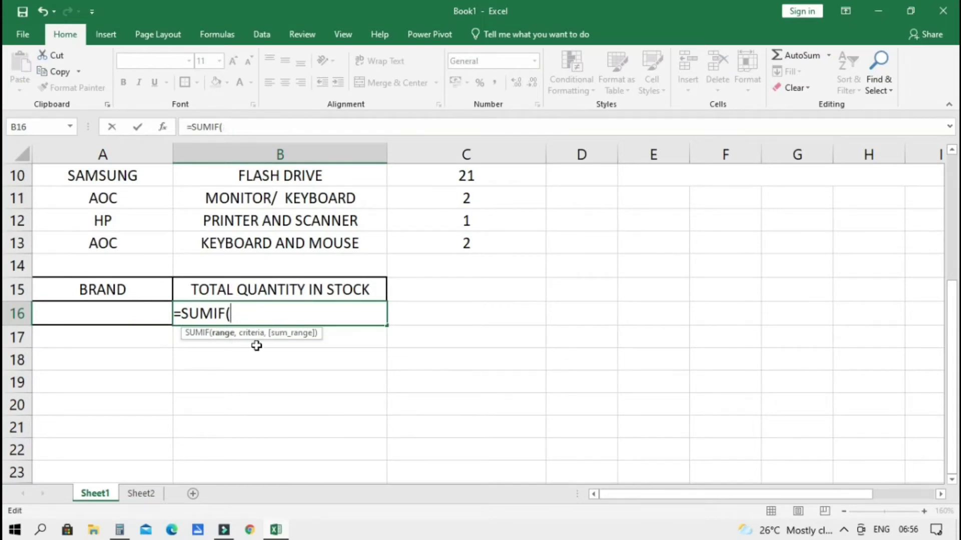
{"action": "scroll", "coordinate": [256, 345], "scroll_direction": "up", "scroll_amount": 3}
- Add A2:A13 as the range and A16 as the criterion of the SUMIF in B16
{"action": "left_click_drag", "start_coordinate": [82, 199], "coordinate": [111, 383]}
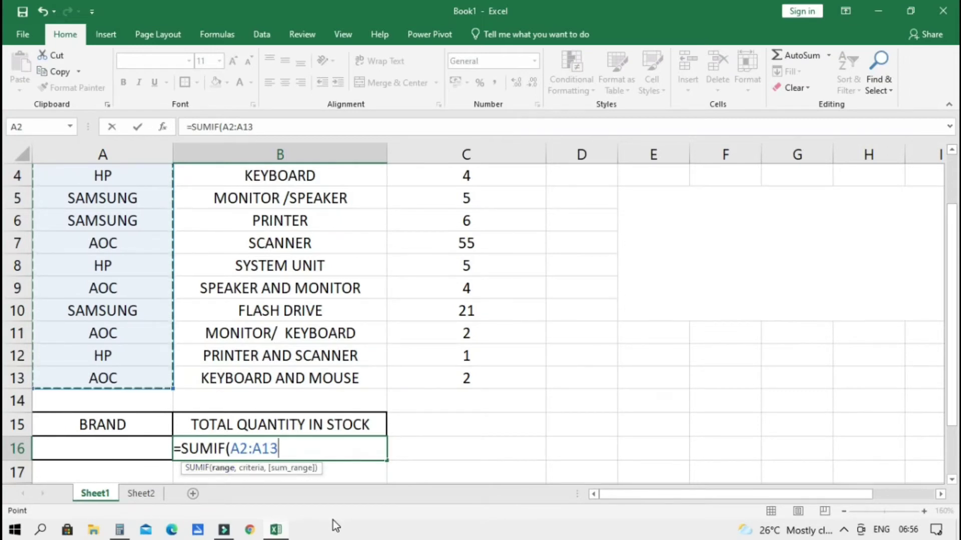
{"action": "type", "text": ","}
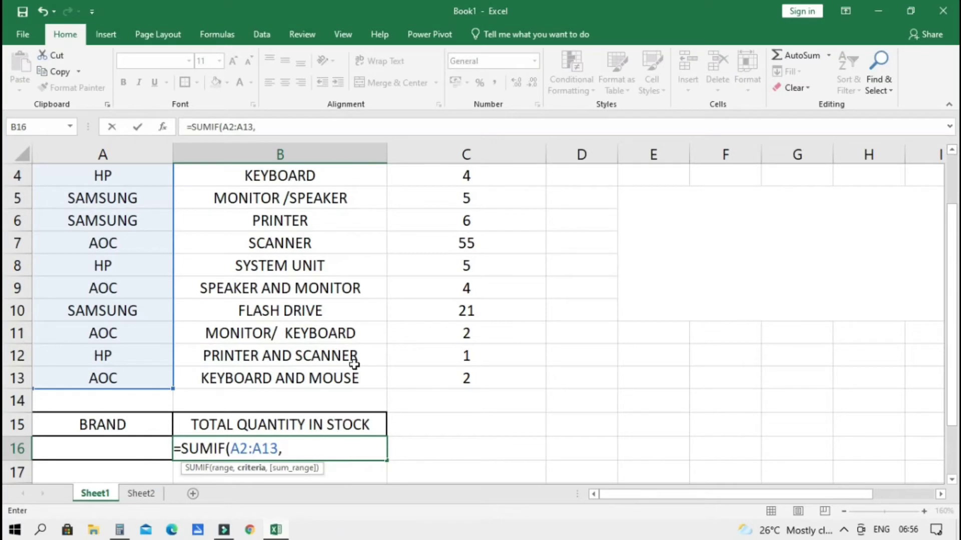
{"action": "scroll", "coordinate": [358, 358], "scroll_direction": "down", "scroll_amount": 1}
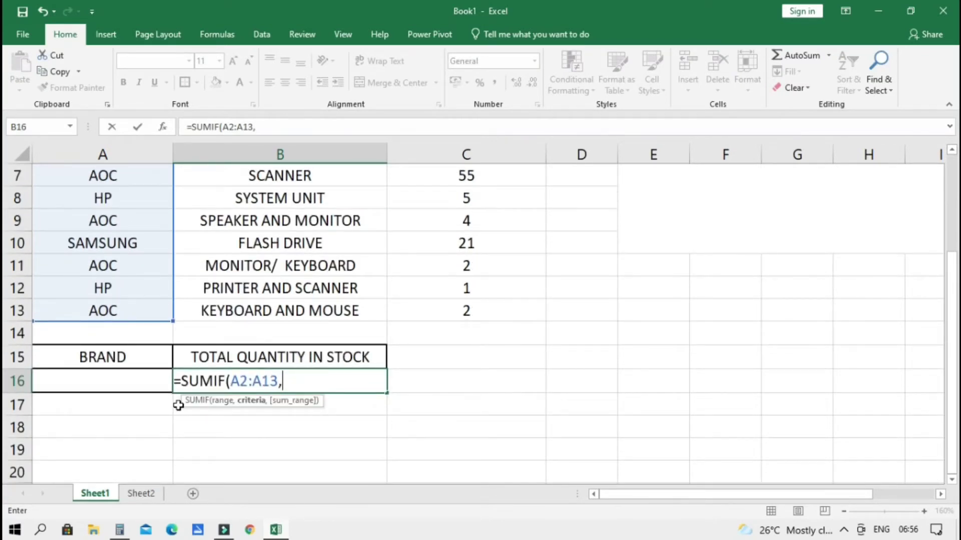
{"action": "scroll", "coordinate": [179, 405], "scroll_direction": "up", "scroll_amount": 2}
{"action": "scroll", "coordinate": [185, 404], "scroll_direction": "down", "scroll_amount": 2}
{"action": "left_click", "coordinate": [135, 384]}
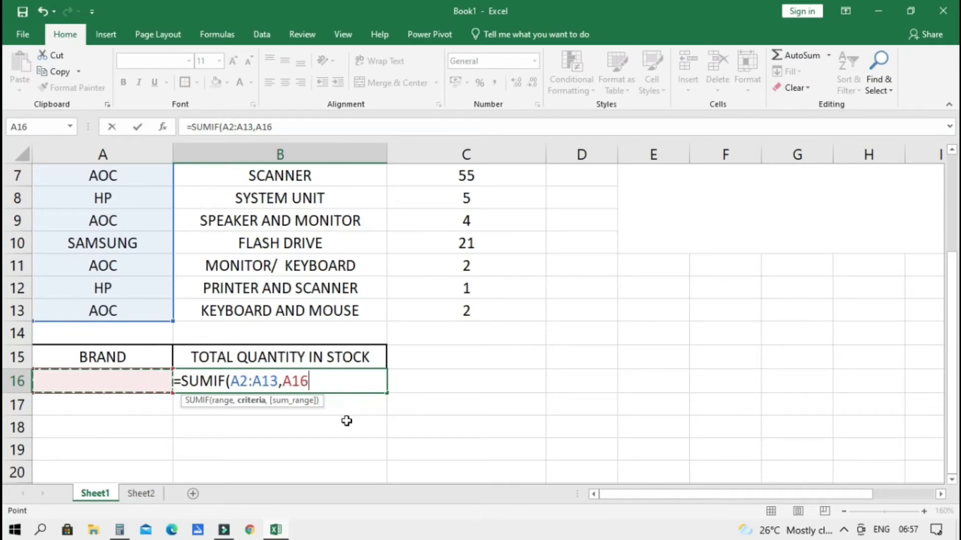
{"action": "type", "text": ","}
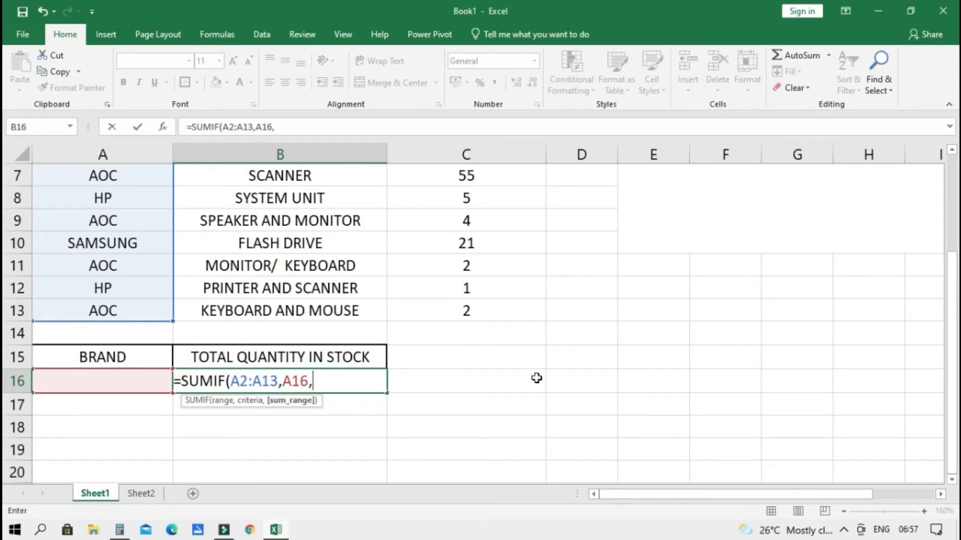
- Add the quantities C2:C13 as the sum range, removing stray characters from the reference
{"action": "scroll", "coordinate": [410, 420], "scroll_direction": "up", "scroll_amount": 2}
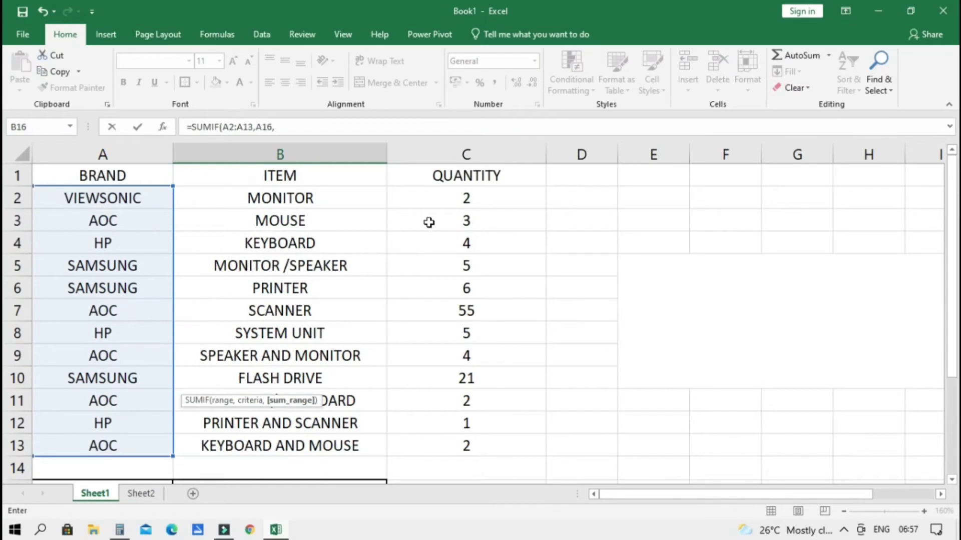
{"action": "left_click", "coordinate": [445, 201]}
{"action": "type", "text": ","}
{"action": "left_click_drag", "start_coordinate": [445, 199], "coordinate": [474, 449]}
{"action": "scroll", "coordinate": [468, 422], "scroll_direction": "down", "scroll_amount": 3}
{"action": "scroll", "coordinate": [429, 395], "scroll_direction": "down", "scroll_amount": 1}
{"action": "scroll", "coordinate": [343, 332], "scroll_direction": "up", "scroll_amount": 1}
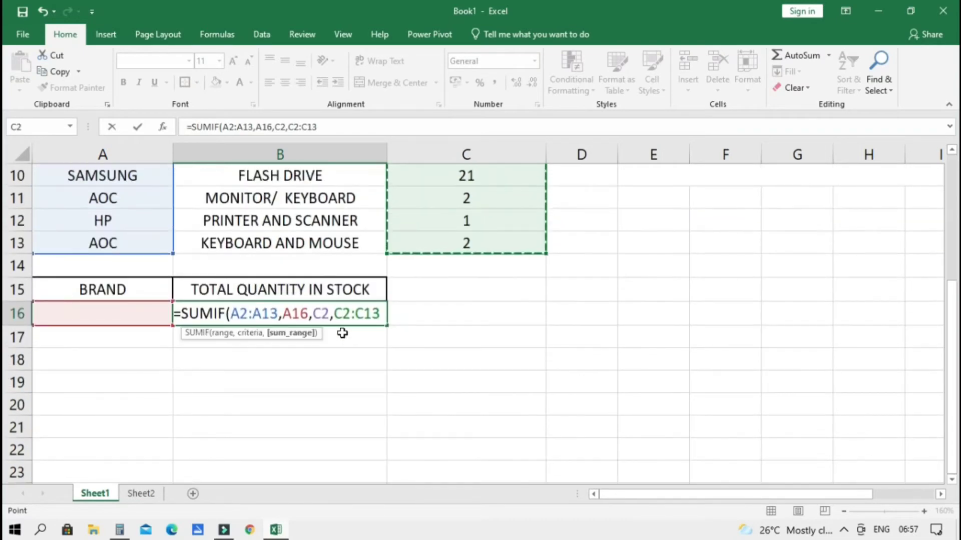
{"action": "left_click", "coordinate": [335, 314]}
{"action": "key", "text": "BackSpace"}
{"action": "key", "text": "BackSpace"}
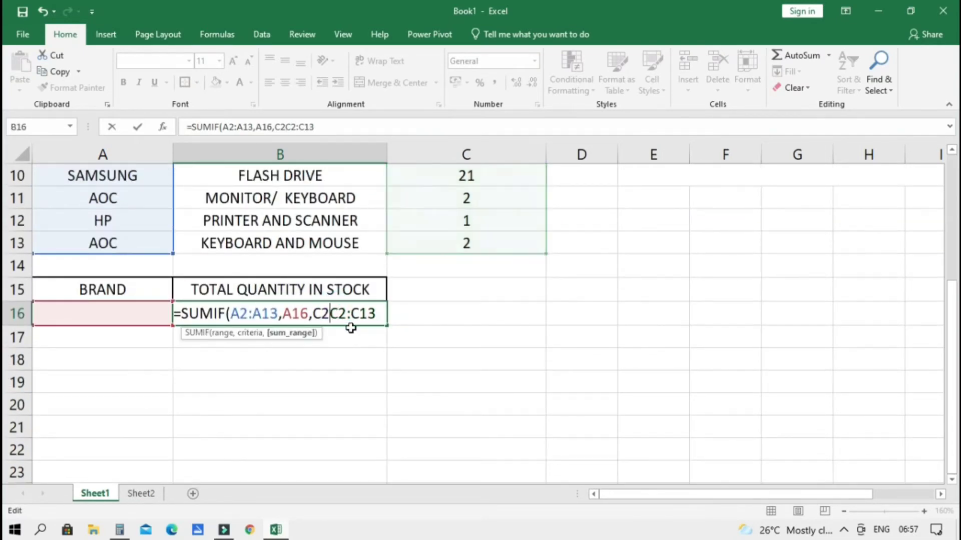
{"action": "key", "text": "BackSpace"}
- Close the formula so it reads =SUMIF(A2:A13,A16,C2:C13)
{"action": "scroll", "coordinate": [392, 320], "scroll_direction": "up", "scroll_amount": 2}
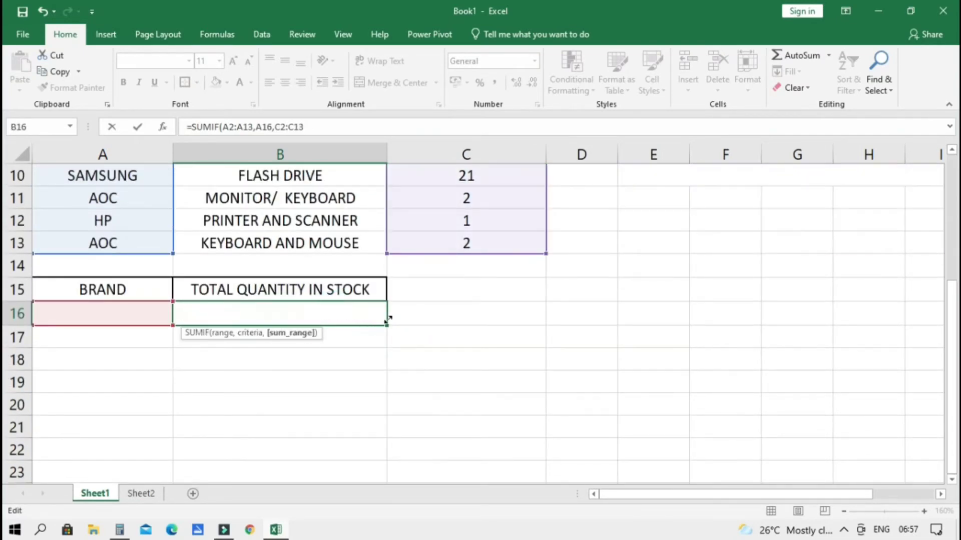
{"action": "scroll", "coordinate": [392, 319], "scroll_direction": "down", "scroll_amount": 2}
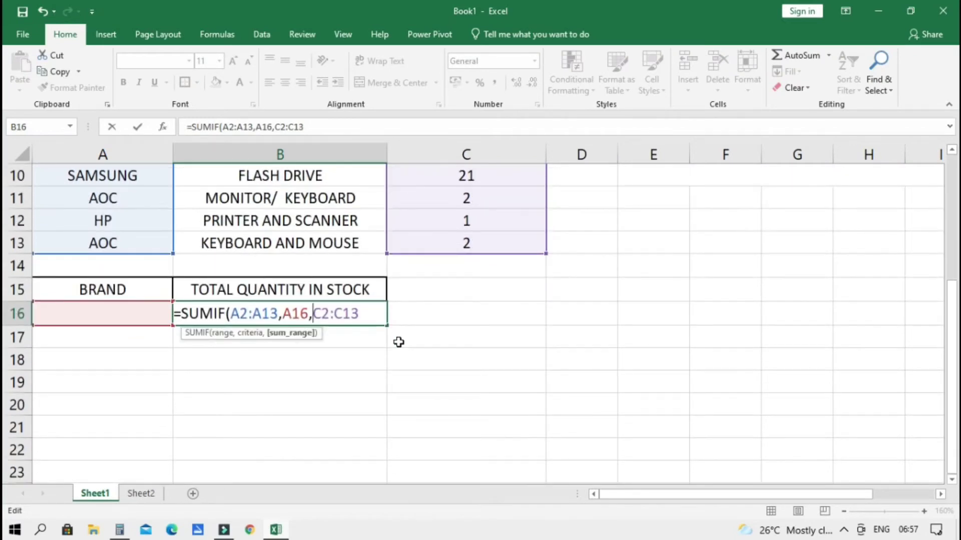
{"action": "left_click", "coordinate": [360, 315]}
{"action": "type", "text": ")"}
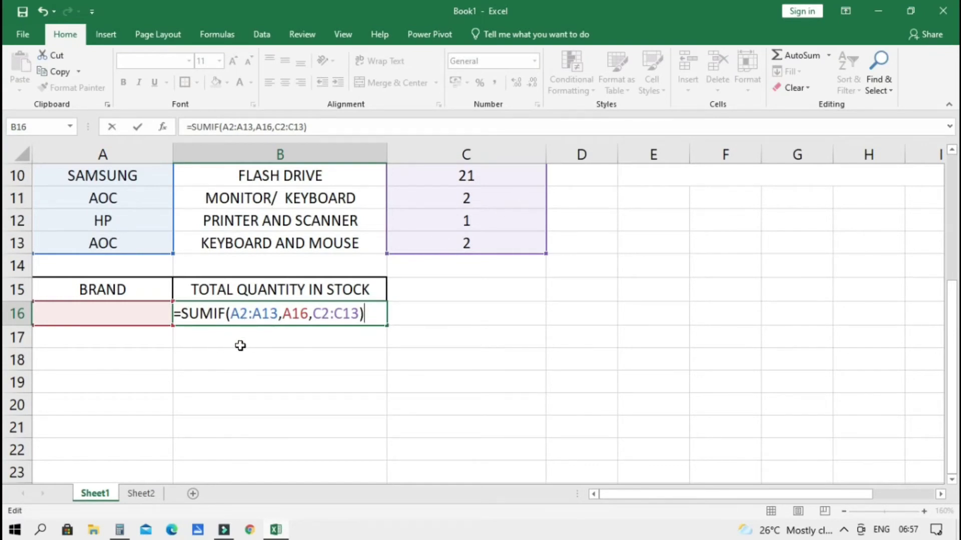
{"action": "scroll", "coordinate": [240, 350], "scroll_direction": "up", "scroll_amount": 1}
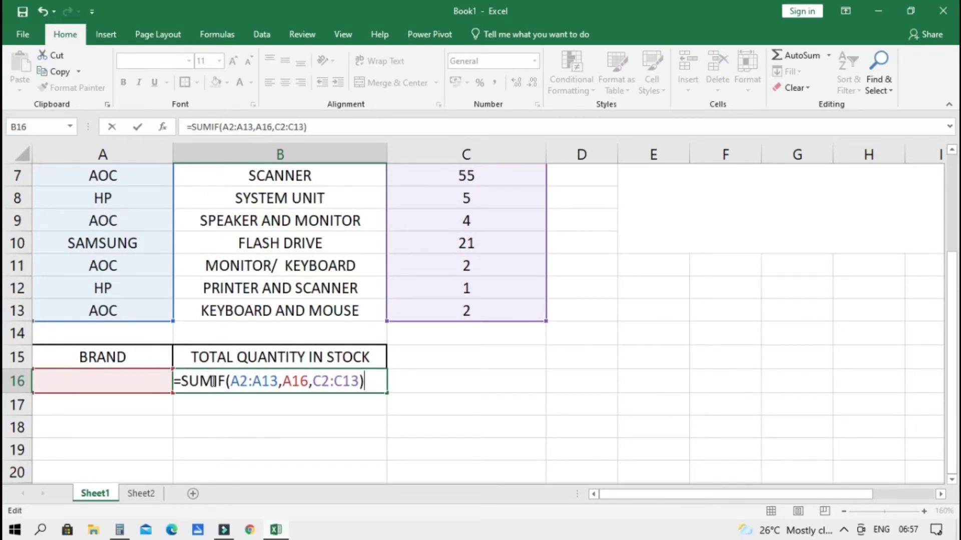
{"action": "scroll", "coordinate": [350, 393], "scroll_direction": "up", "scroll_amount": 2}
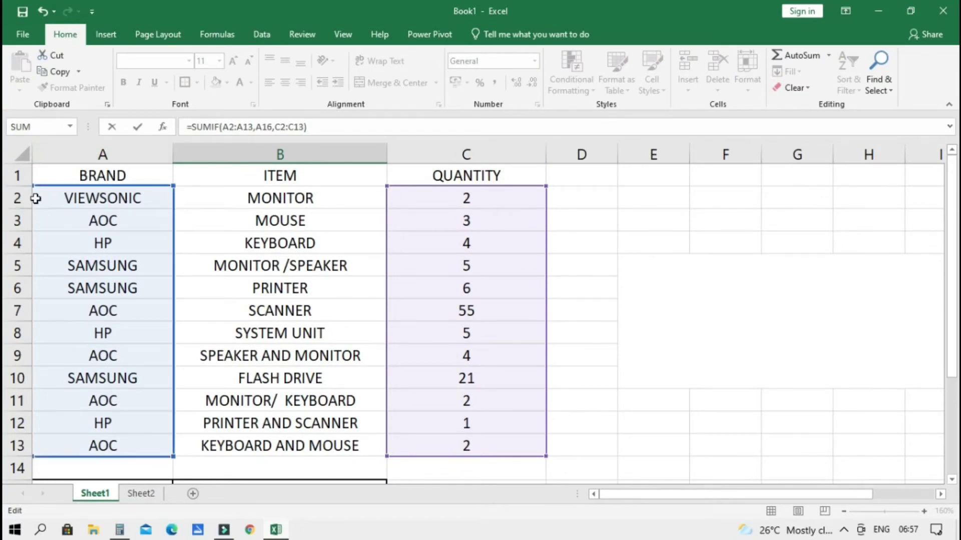
{"action": "scroll", "coordinate": [69, 280], "scroll_direction": "down", "scroll_amount": 1}
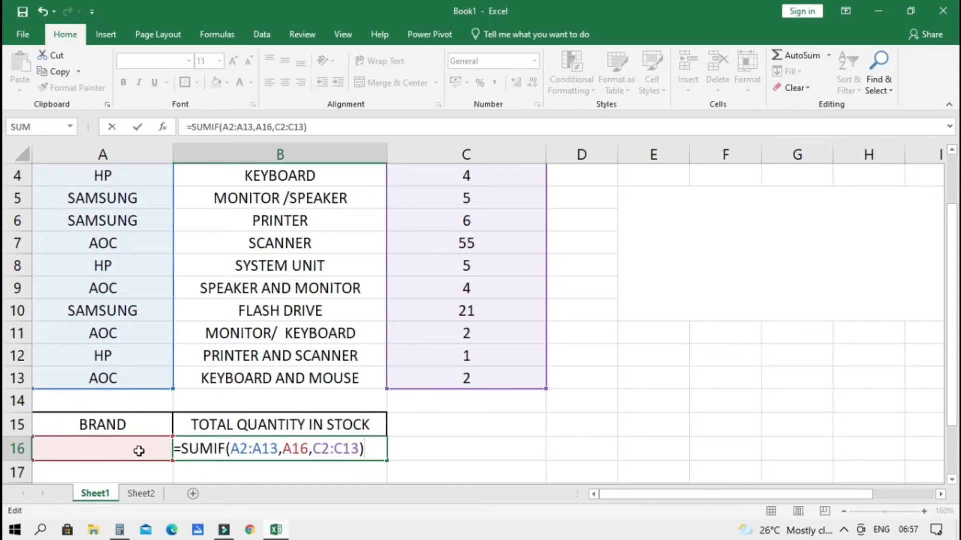
{"action": "scroll", "coordinate": [401, 474], "scroll_direction": "up", "scroll_amount": 1}
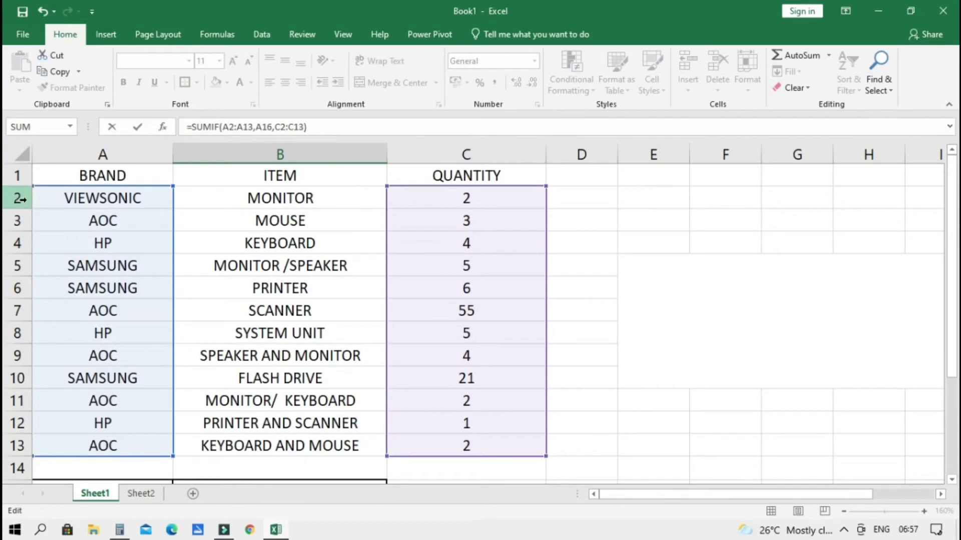
{"action": "scroll", "coordinate": [461, 444], "scroll_direction": "down", "scroll_amount": 2}
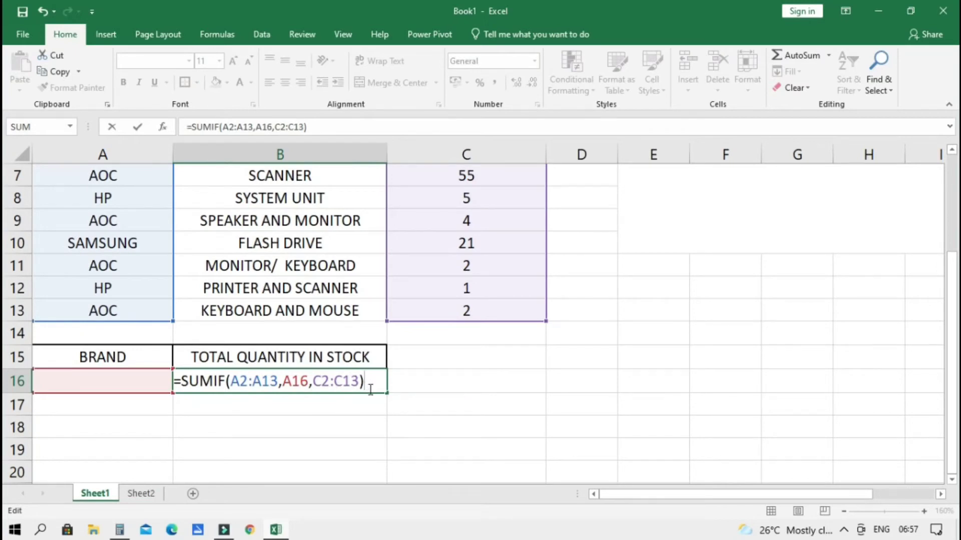
- Commit the SUMIF in B16 and enter SAMSUNG in A16, giving a stock total of 32
{"action": "key", "text": "Return"}
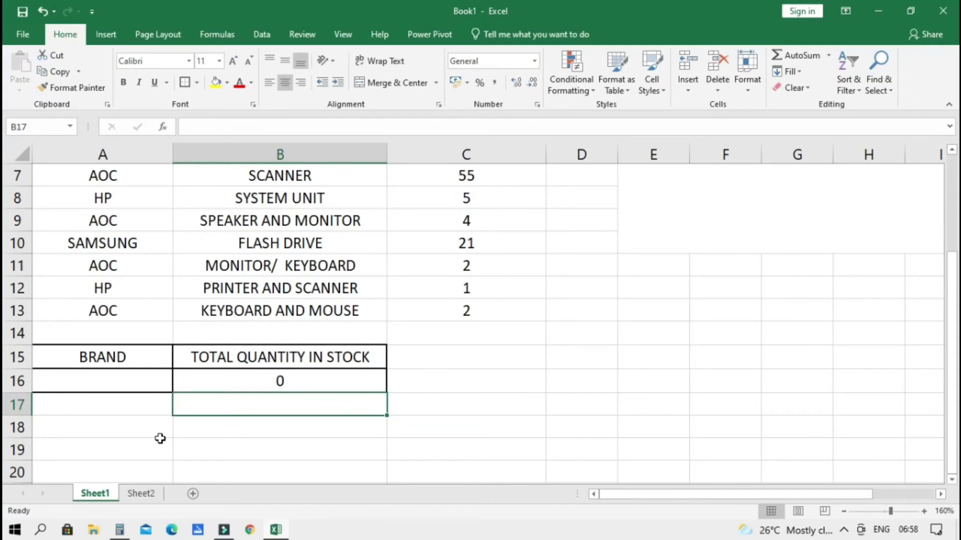
{"action": "scroll", "coordinate": [102, 412], "scroll_direction": "up", "scroll_amount": 1}
{"action": "left_click", "coordinate": [90, 453]}
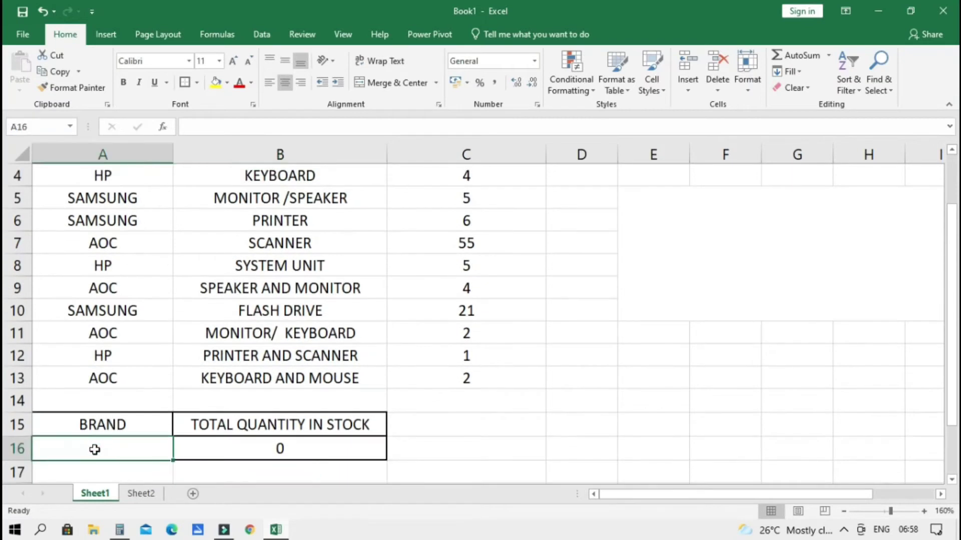
{"action": "scroll", "coordinate": [95, 448], "scroll_direction": "up", "scroll_amount": 1}
{"action": "scroll", "coordinate": [115, 445], "scroll_direction": "down", "scroll_amount": 1}
{"action": "scroll", "coordinate": [116, 443], "scroll_direction": "up", "scroll_amount": 1}
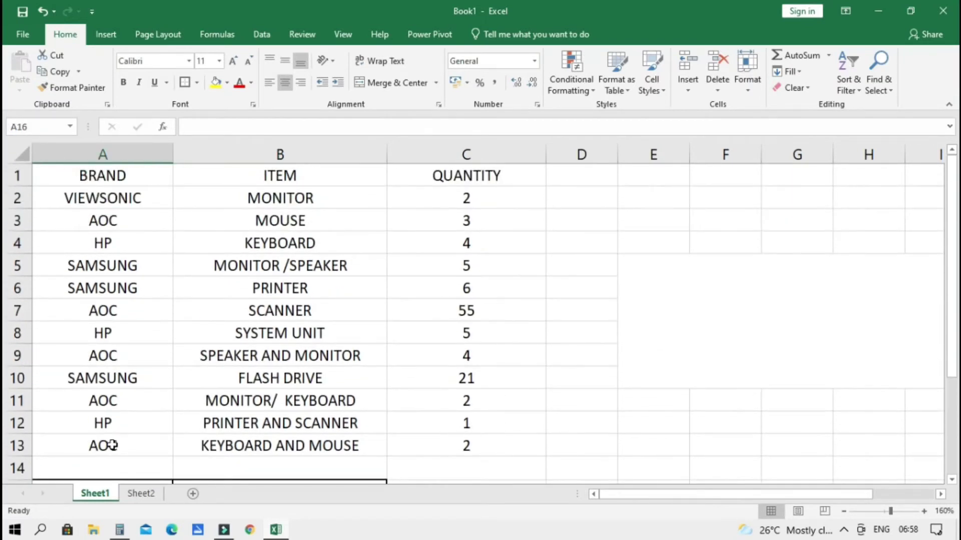
{"action": "scroll", "coordinate": [125, 436], "scroll_direction": "down", "scroll_amount": 1}
{"action": "type", "text": "SAMSUNFG"}
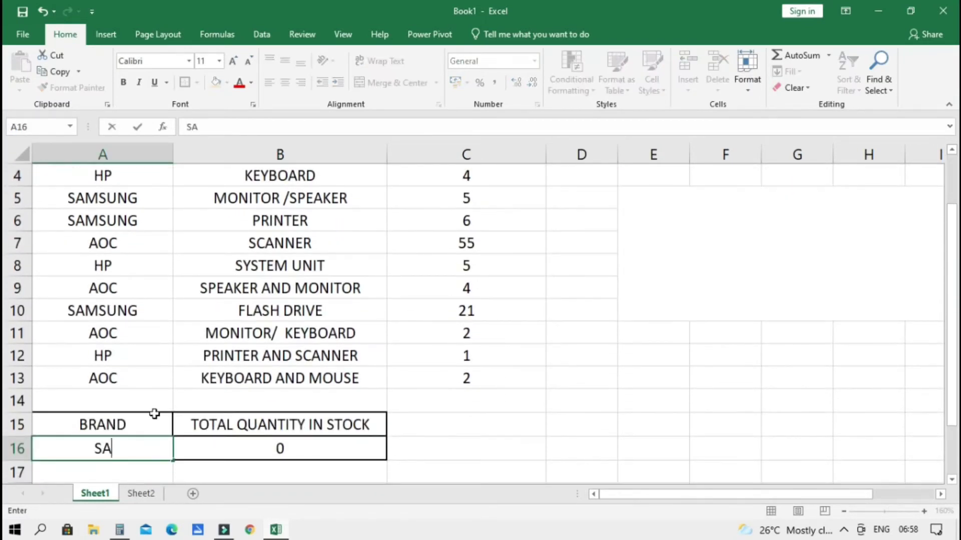
{"action": "key", "text": "BackSpace"}
{"action": "key", "text": "BackSpace"}
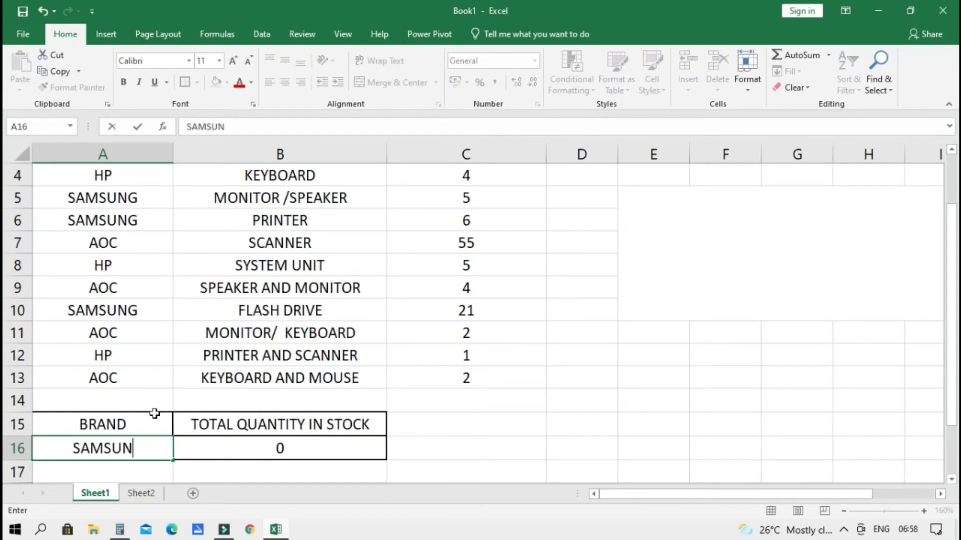
{"action": "type", "text": "G"}
{"action": "scroll", "coordinate": [320, 390], "scroll_direction": "down", "scroll_amount": 2}
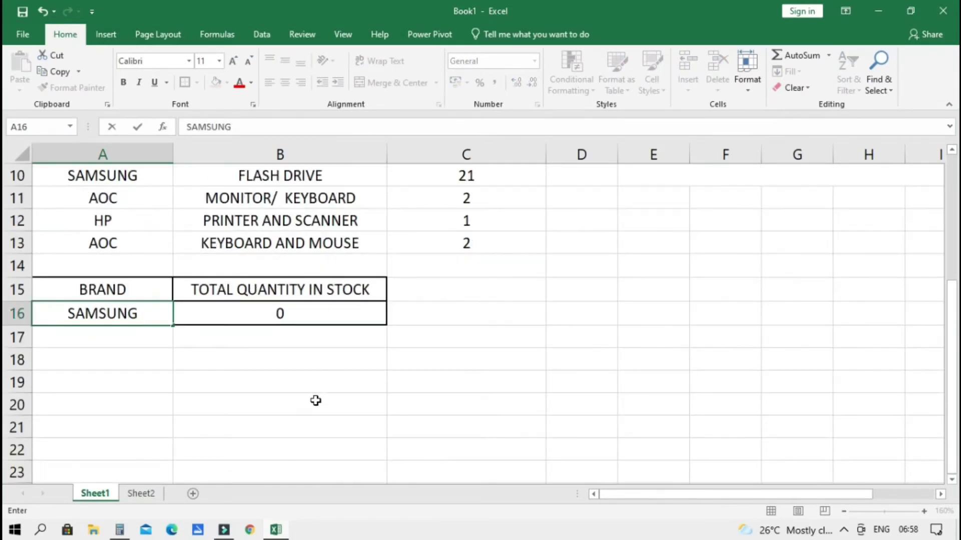
{"action": "key", "text": "Return"}
{"action": "scroll", "coordinate": [290, 401], "scroll_direction": "up", "scroll_amount": 1}
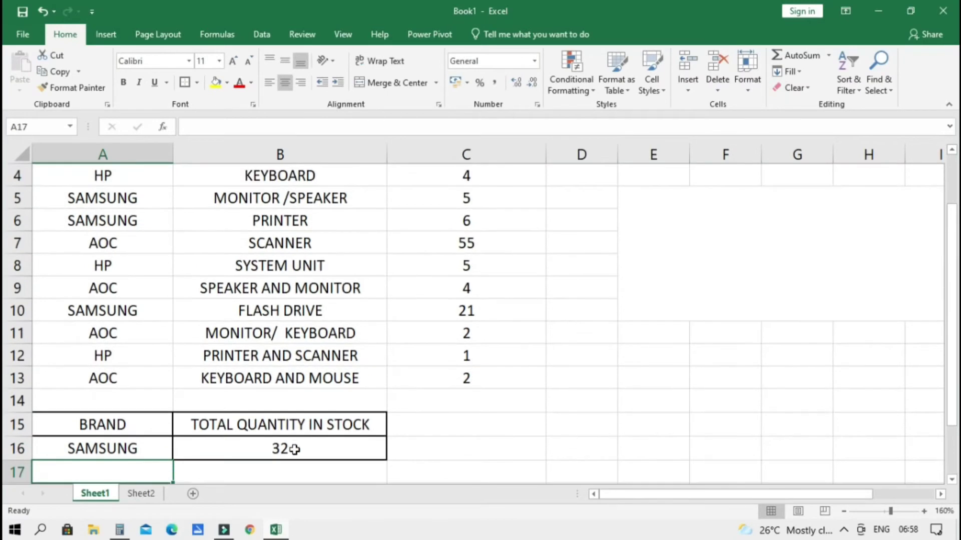
{"action": "left_click", "coordinate": [292, 449]}
{"action": "scroll", "coordinate": [349, 222], "scroll_direction": "up", "scroll_amount": 1}
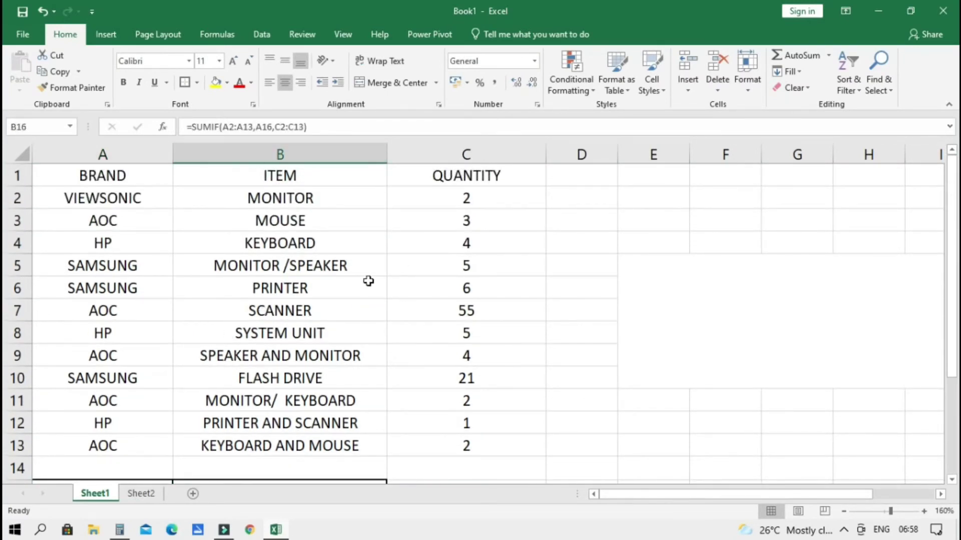
{"action": "scroll", "coordinate": [368, 282], "scroll_direction": "down", "scroll_amount": 3}
{"action": "scroll", "coordinate": [339, 343], "scroll_direction": "up", "scroll_amount": 3}
{"action": "left_click", "coordinate": [124, 269]}
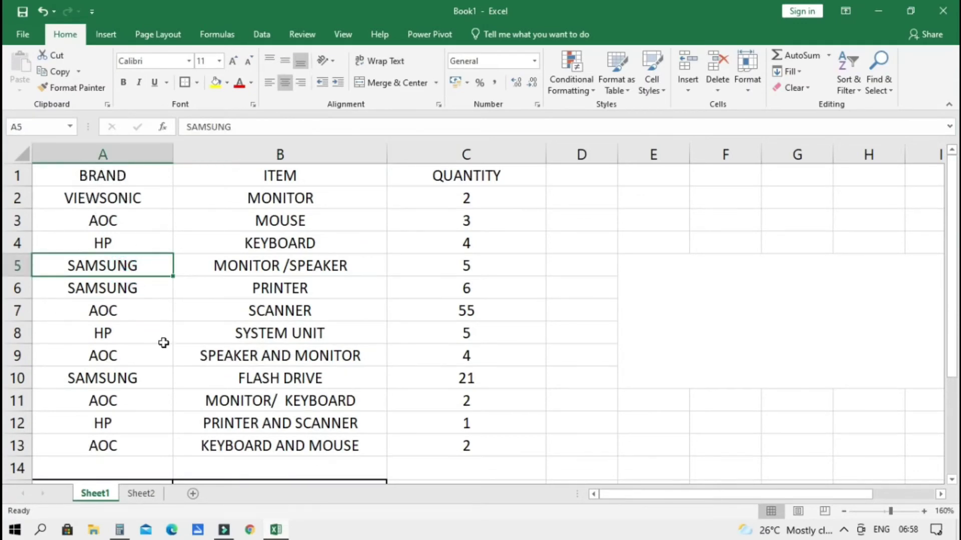
{"action": "scroll", "coordinate": [722, 202], "scroll_direction": "down", "scroll_amount": 4}
{"action": "left_click", "coordinate": [276, 249]}
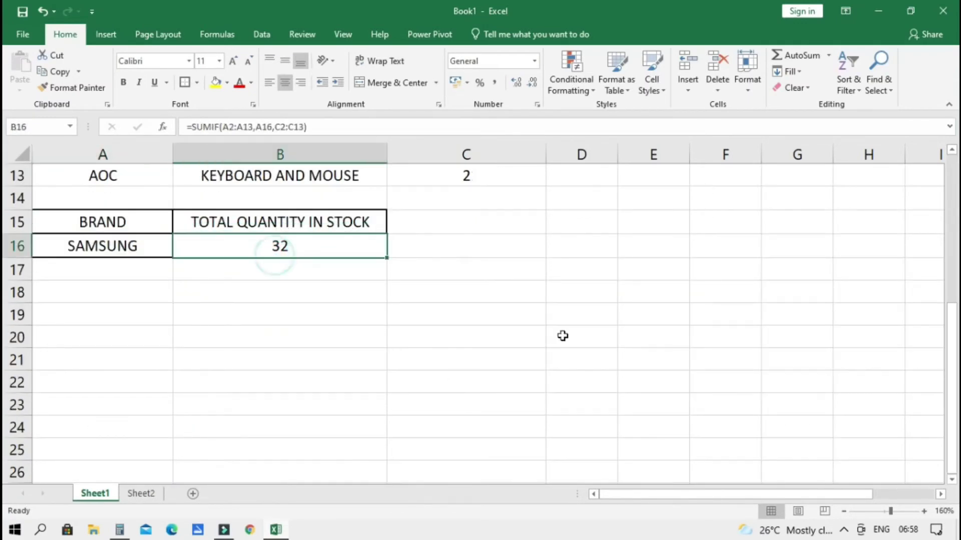
{"action": "scroll", "coordinate": [563, 336], "scroll_direction": "up", "scroll_amount": 4}
{"action": "left_click", "coordinate": [143, 269]}
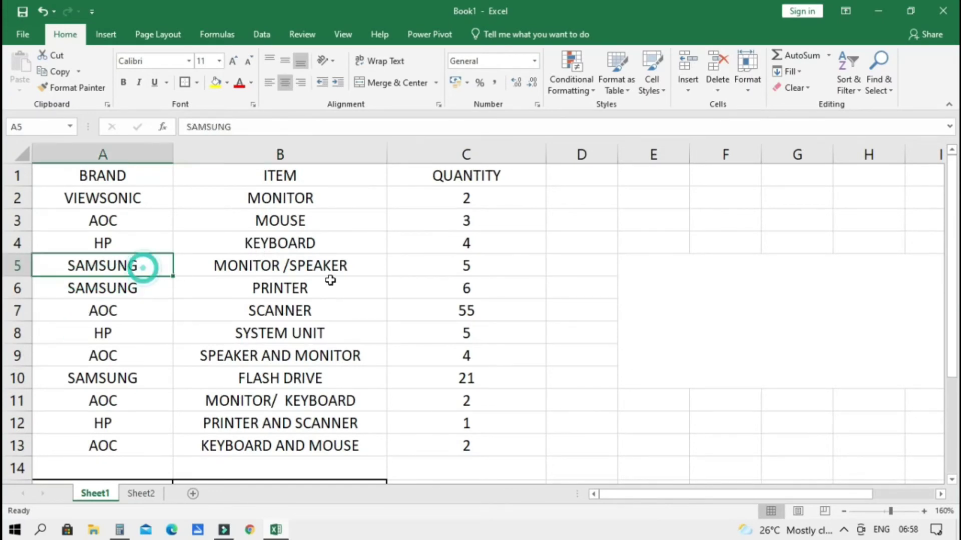
{"action": "left_click", "coordinate": [492, 268]}
{"action": "key", "text": "Home"}
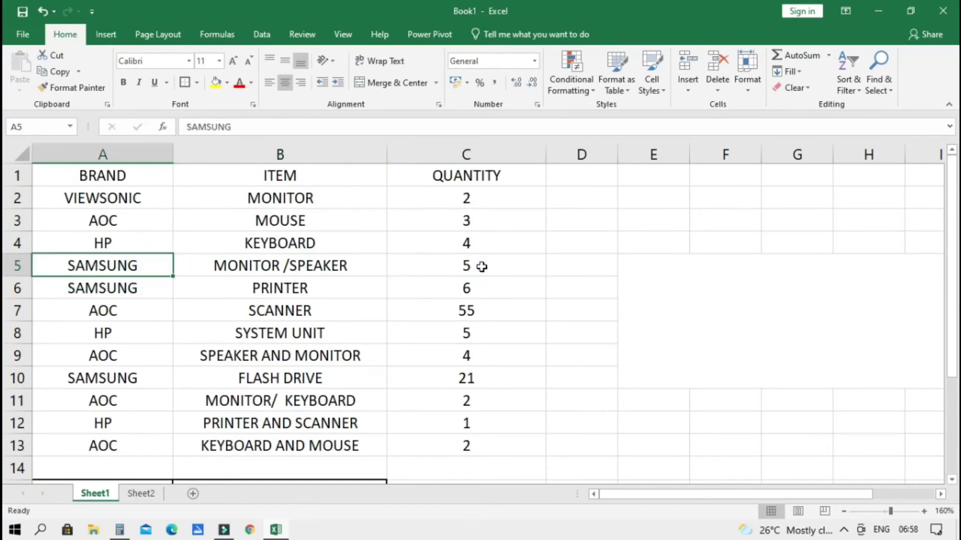
{"action": "key", "text": "Right"}
{"action": "key", "text": "Right"}
{"action": "key", "text": "Right"}
{"action": "key", "text": "Down"}
{"action": "key", "text": "Left"}
{"action": "key", "text": "Left"}
{"action": "key", "text": "Right"}
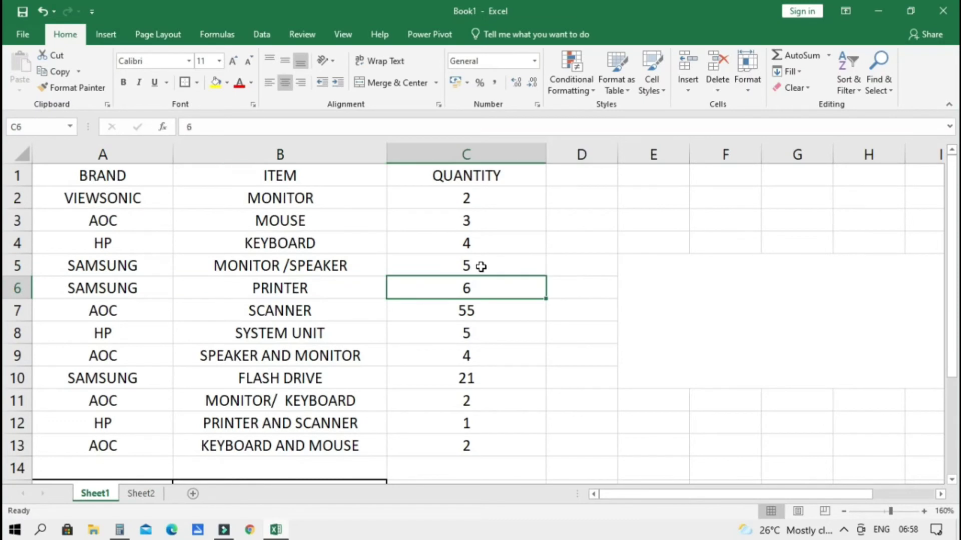
{"action": "left_click", "coordinate": [451, 378]}
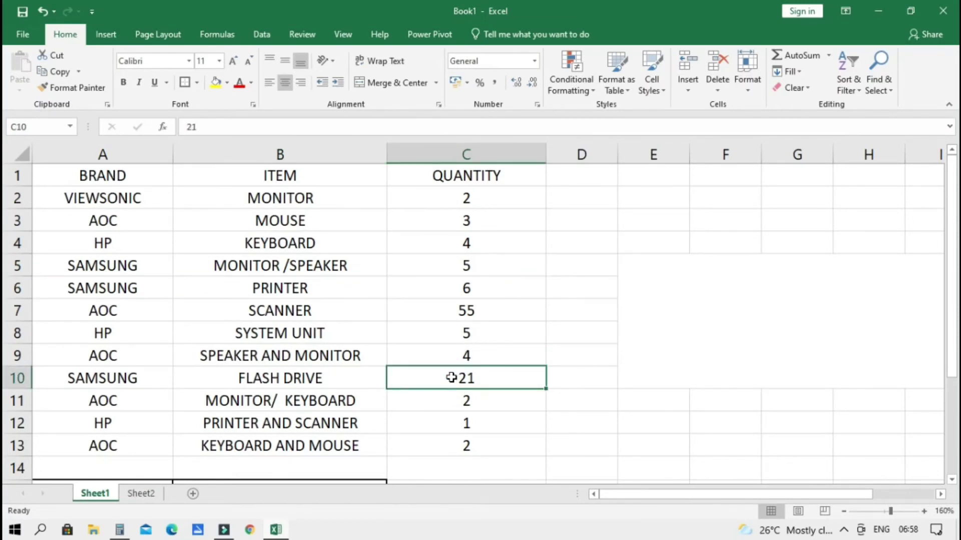
{"action": "scroll", "coordinate": [451, 378], "scroll_direction": "down", "scroll_amount": 2}
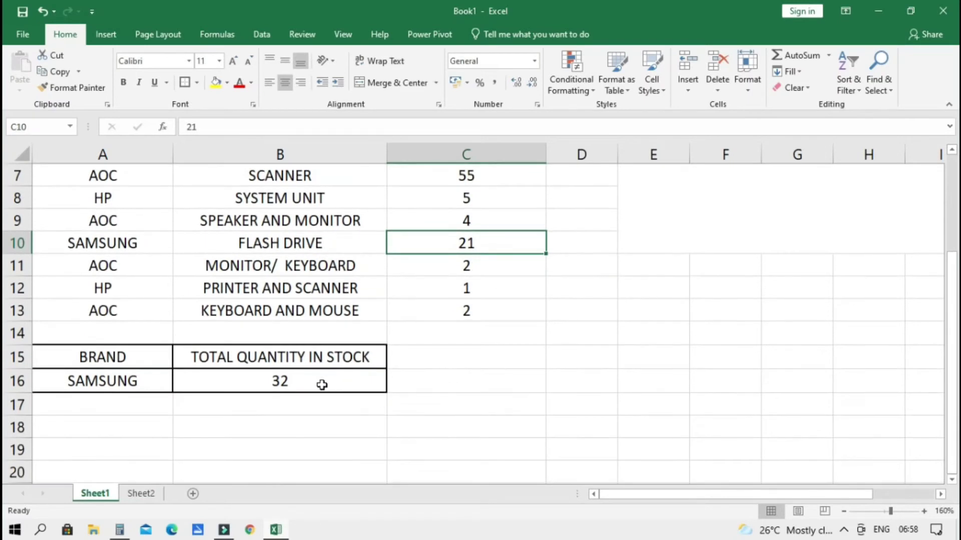
{"action": "left_click", "coordinate": [322, 384]}
{"action": "left_click", "coordinate": [129, 381]}
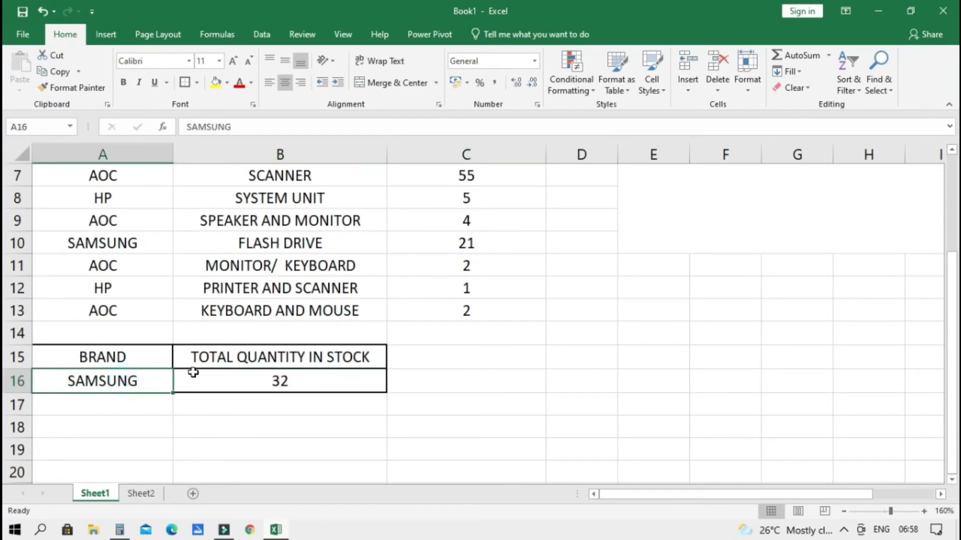
{"action": "type", "text": "AOC"}
{"action": "key", "text": "Return"}
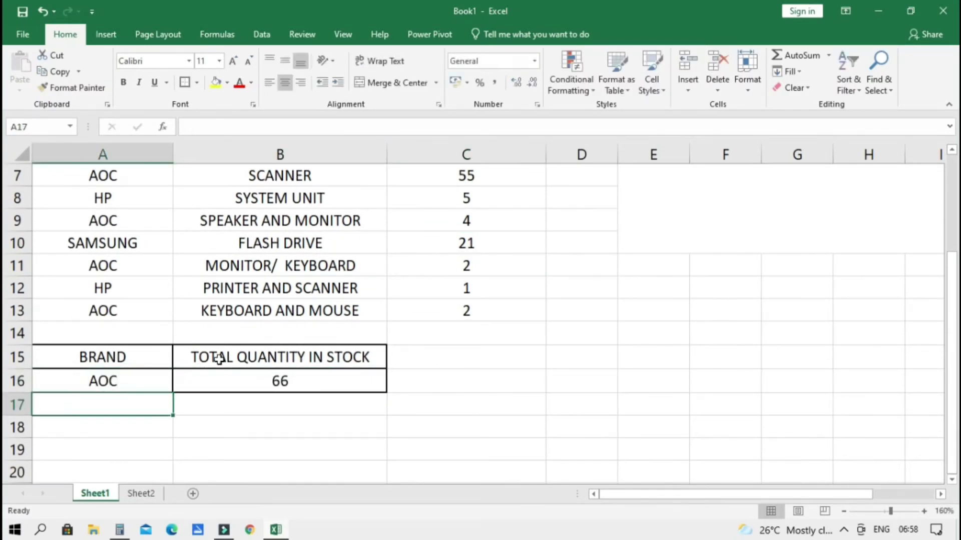
{"action": "left_click", "coordinate": [454, 314]}
{"action": "left_click", "coordinate": [461, 268]}
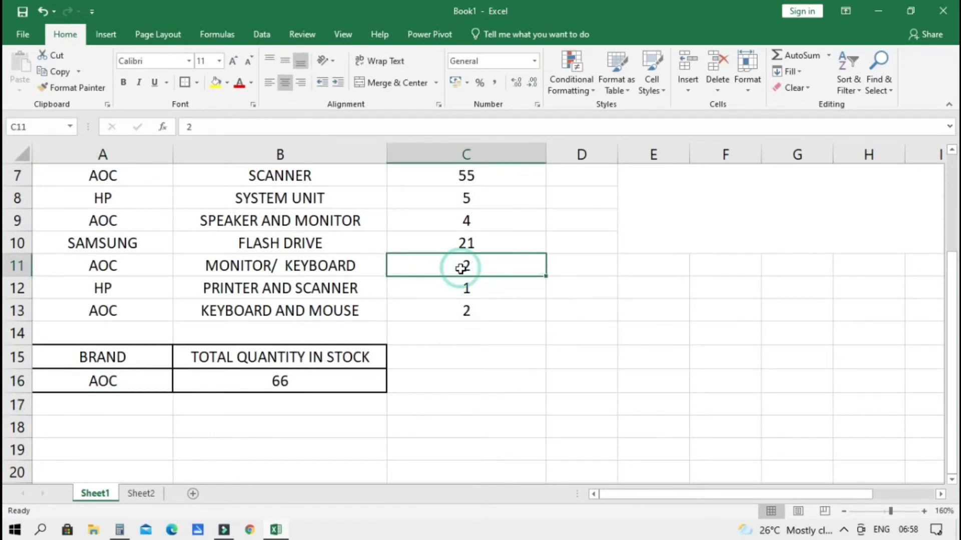
{"action": "scroll", "coordinate": [461, 270], "scroll_direction": "up", "scroll_amount": 1}
{"action": "left_click", "coordinate": [456, 291]}
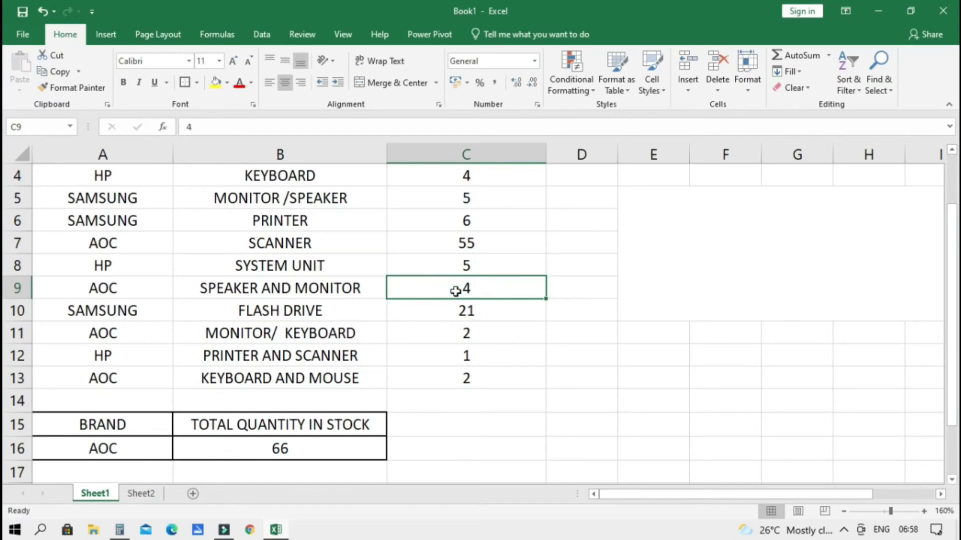
{"action": "left_click", "coordinate": [419, 241]}
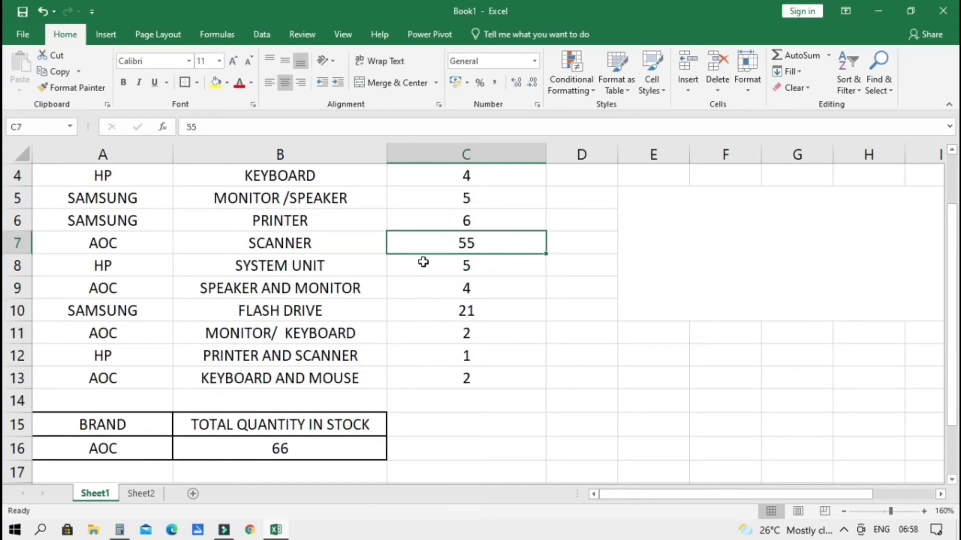
{"action": "scroll", "coordinate": [423, 263], "scroll_direction": "down", "scroll_amount": 4}
{"action": "scroll", "coordinate": [446, 245], "scroll_direction": "up", "scroll_amount": 4}
{"action": "scroll", "coordinate": [345, 463], "scroll_direction": "down", "scroll_amount": 1}
{"action": "left_click", "coordinate": [287, 391]}
{"action": "scroll", "coordinate": [286, 406], "scroll_direction": "up", "scroll_amount": 2}
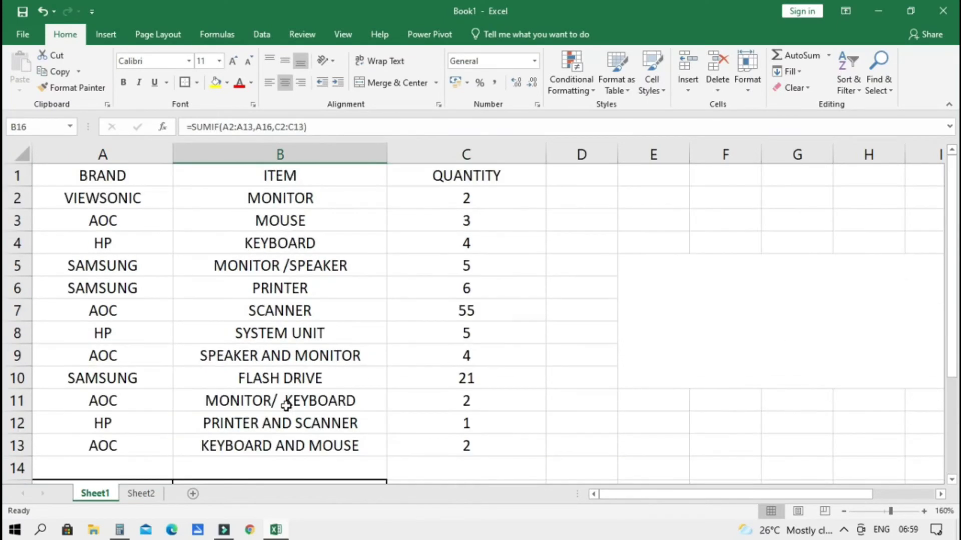
{"action": "scroll", "coordinate": [287, 405], "scroll_direction": "down", "scroll_amount": 2}
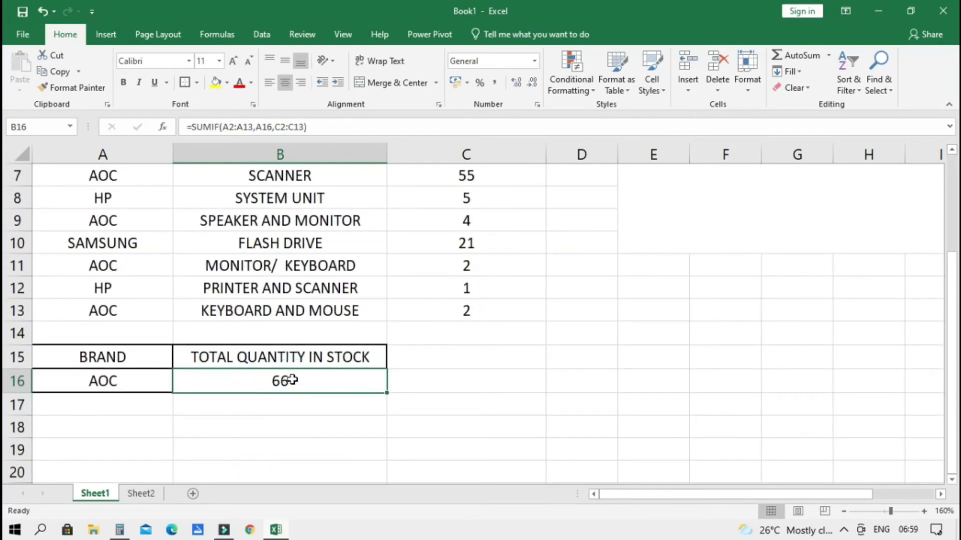
- Clear the 66 total from B16 and the AOC entry from A16
{"action": "left_click", "coordinate": [271, 383]}
{"action": "left_click", "coordinate": [260, 410]}
{"action": "left_click", "coordinate": [269, 380]}
{"action": "key", "text": "Delete"}
{"action": "left_click", "coordinate": [124, 379]}
{"action": "key", "text": "Delete"}
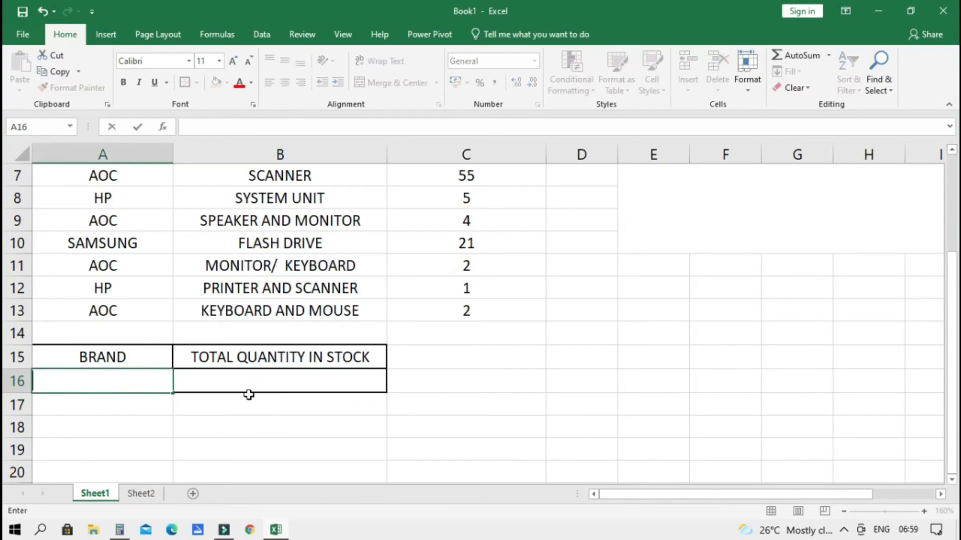
- Start a =SUMIF entry in B16, then clear the resulting #NAME? error
{"action": "left_click", "coordinate": [254, 379]}
{"action": "type", "text": "="}
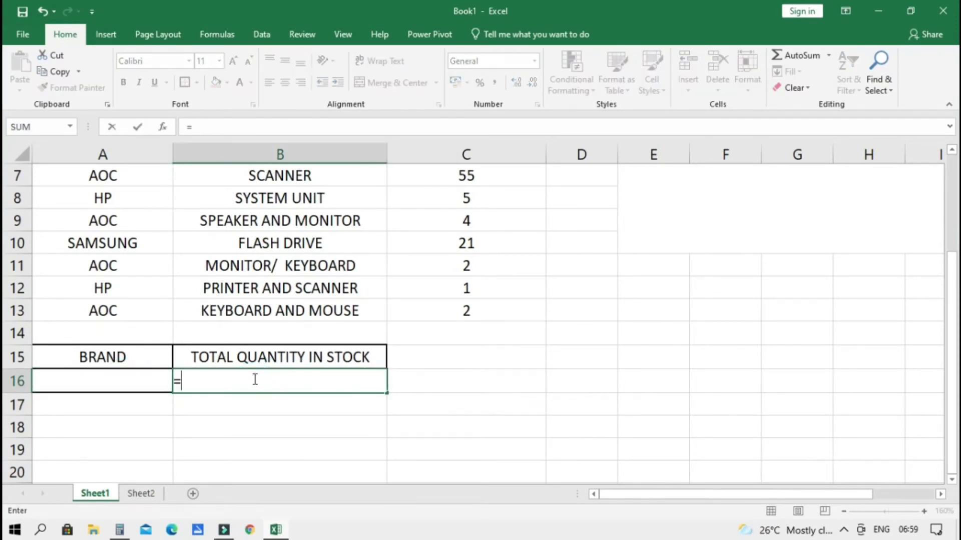
{"action": "type", "text": "SUMO"}
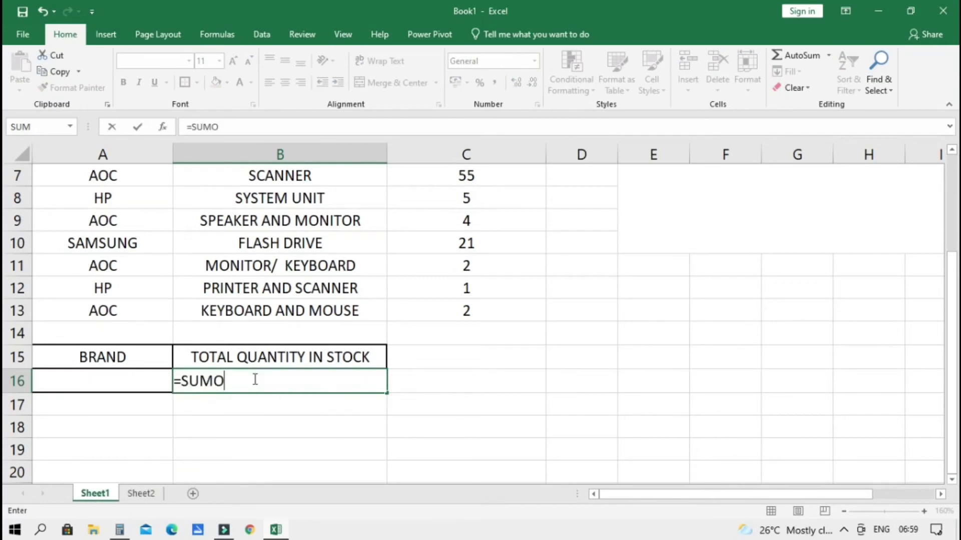
{"action": "key", "text": "BackSpace"}
{"action": "type", "text": "IF"}
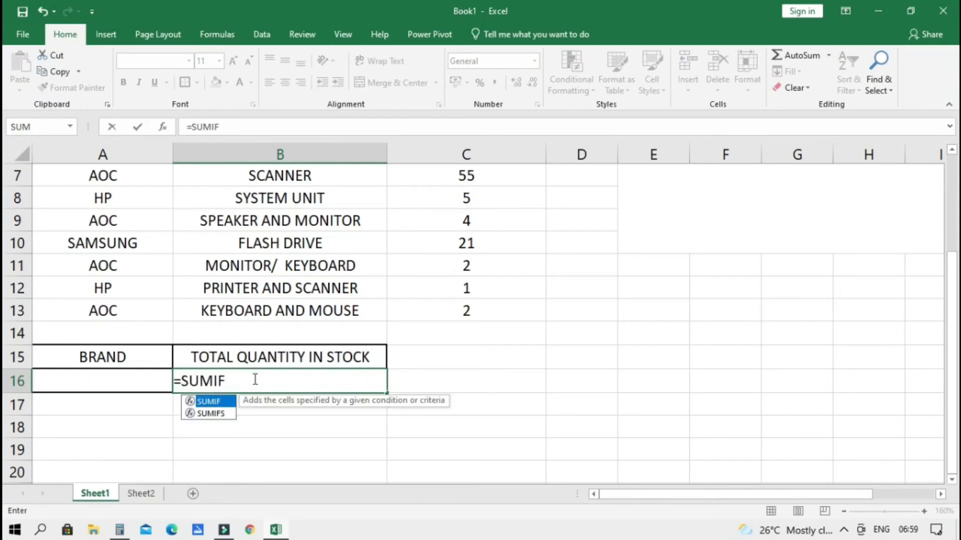
{"action": "left_click", "coordinate": [263, 362]}
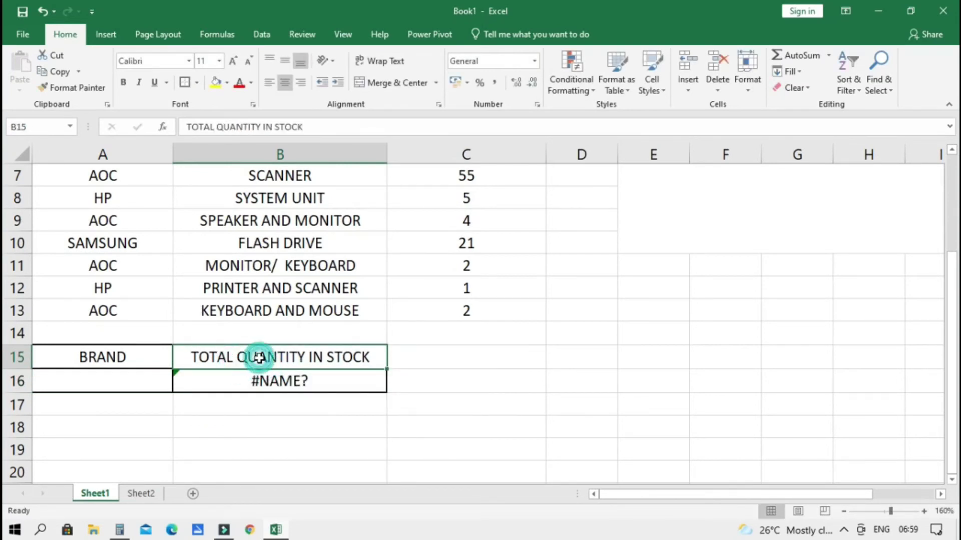
{"action": "scroll", "coordinate": [225, 374], "scroll_direction": "up", "scroll_amount": 1}
{"action": "left_click", "coordinate": [278, 448]}
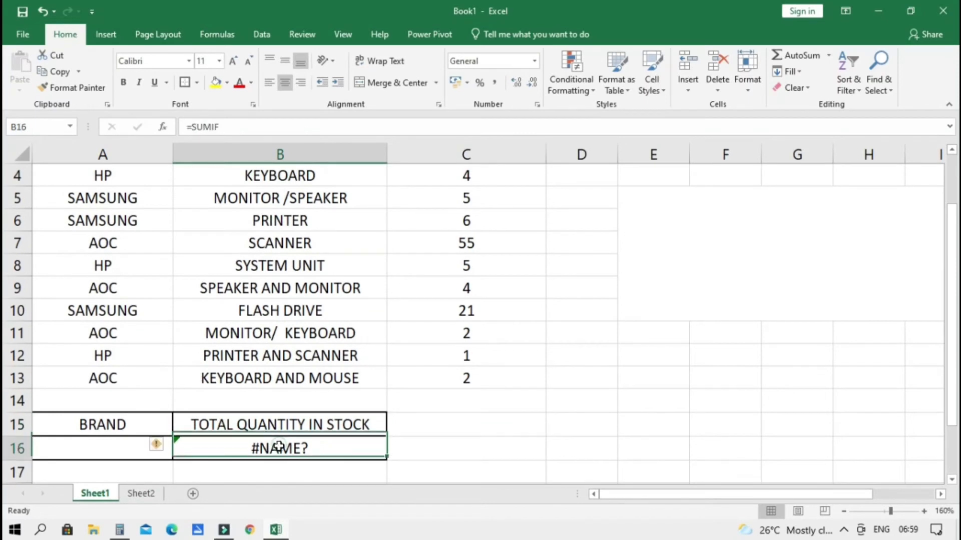
{"action": "key", "text": "BackSpace"}
{"action": "key", "text": "Return"}
{"action": "left_click", "coordinate": [278, 448]}
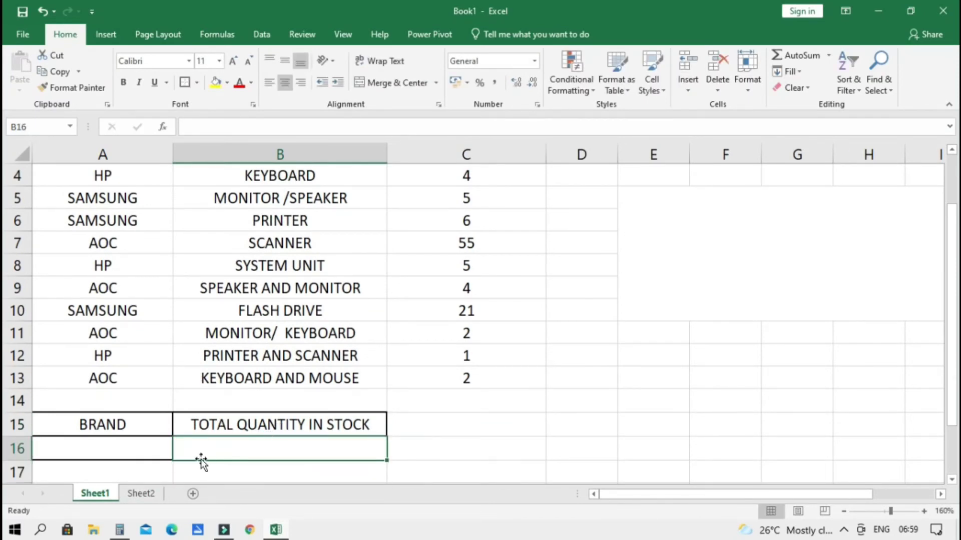
- Overwrite the BRAND header in A15 with ITEM
{"action": "left_click", "coordinate": [86, 420]}
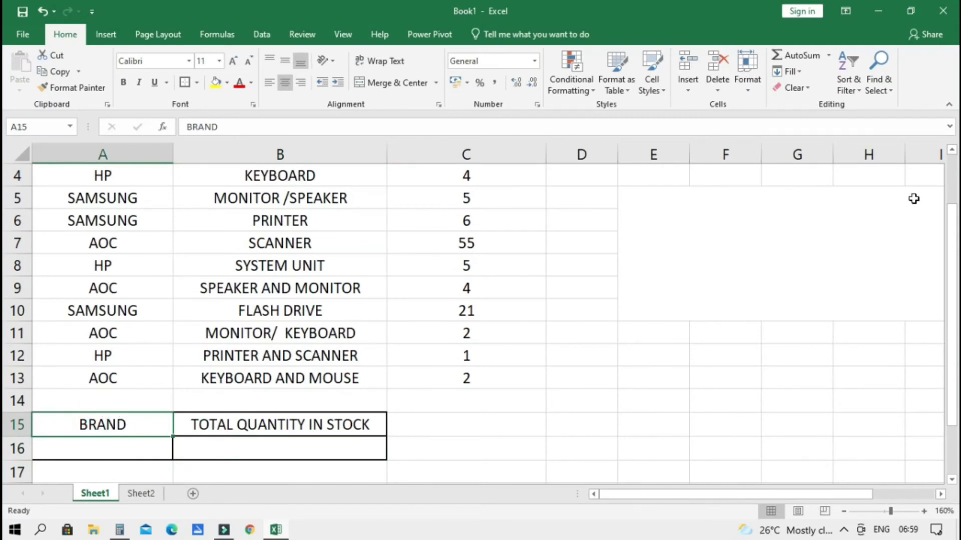
{"action": "scroll", "coordinate": [913, 202], "scroll_direction": "up", "scroll_amount": 1}
{"action": "type", "text": "ITEM"}
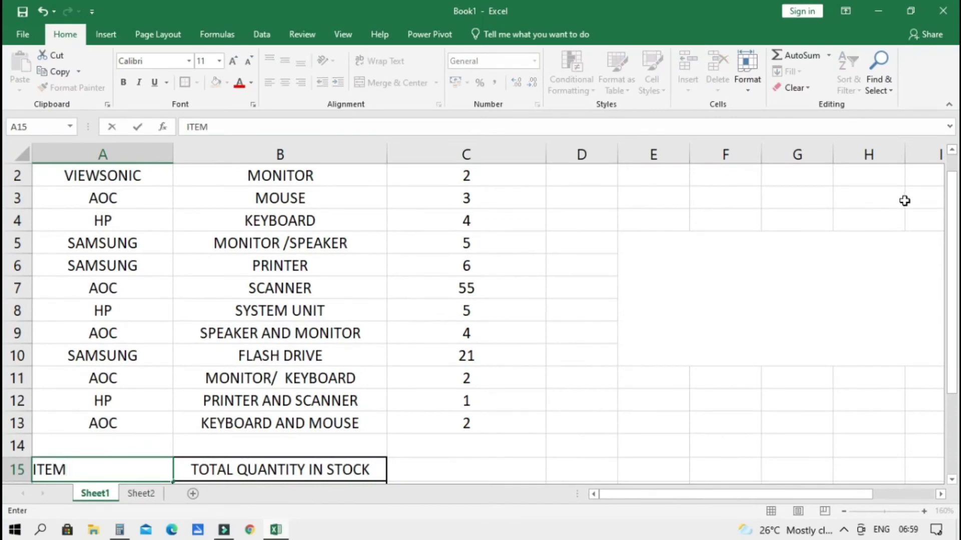
{"action": "scroll", "coordinate": [714, 275], "scroll_direction": "down", "scroll_amount": 1}
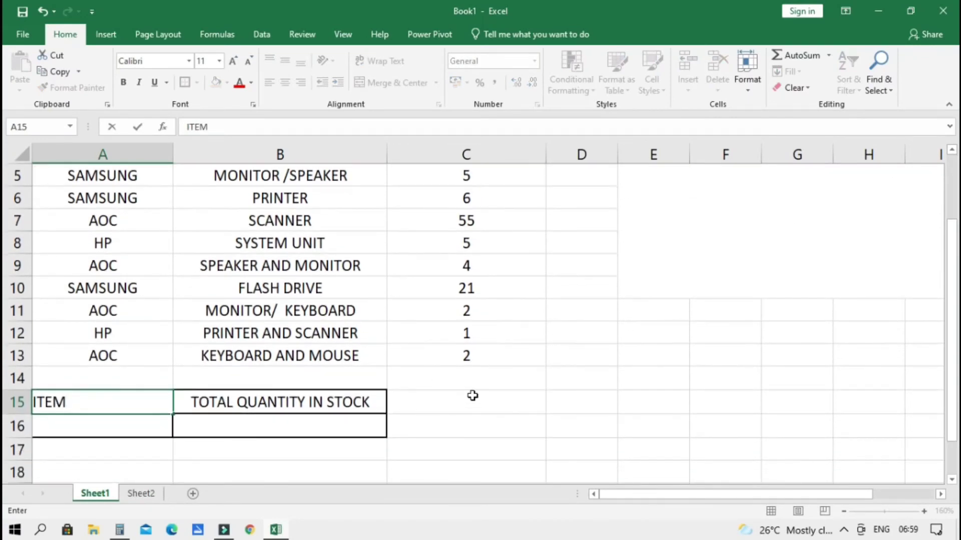
{"action": "scroll", "coordinate": [494, 368], "scroll_direction": "up", "scroll_amount": 2}
{"action": "scroll", "coordinate": [451, 342], "scroll_direction": "down", "scroll_amount": 2}
- Confirm the ITEM header and start =SUMIF( in B16, fixing typos in the function name
{"action": "left_click", "coordinate": [255, 429]}
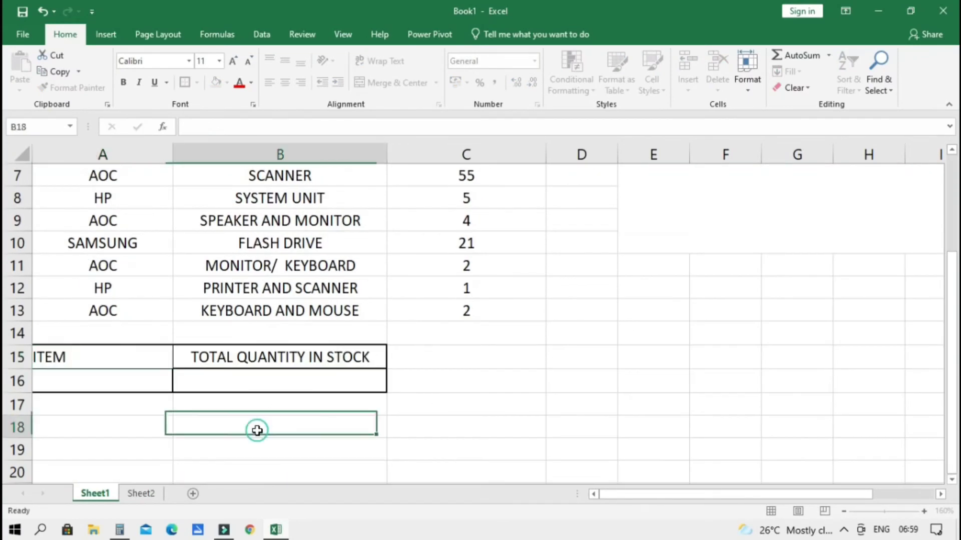
{"action": "left_click", "coordinate": [273, 375]}
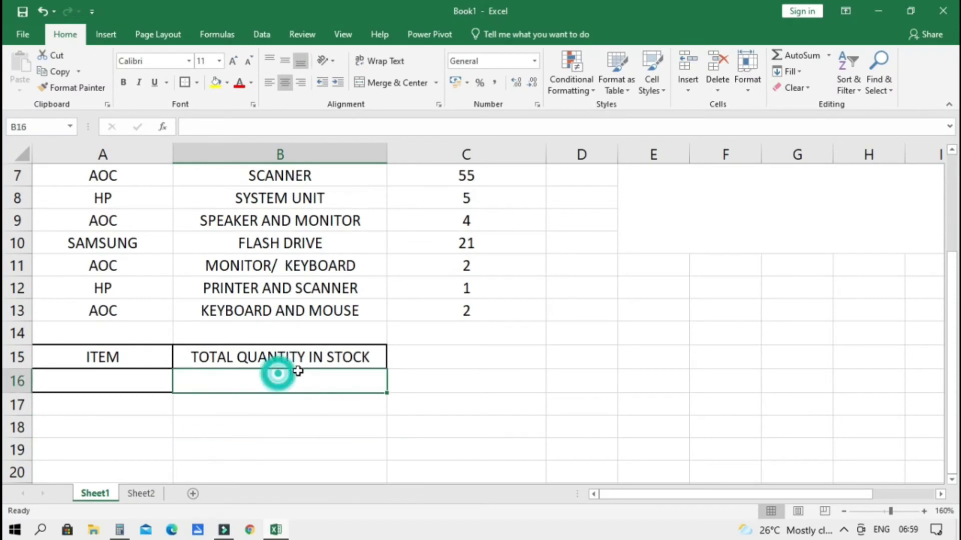
{"action": "type", "text": "="}
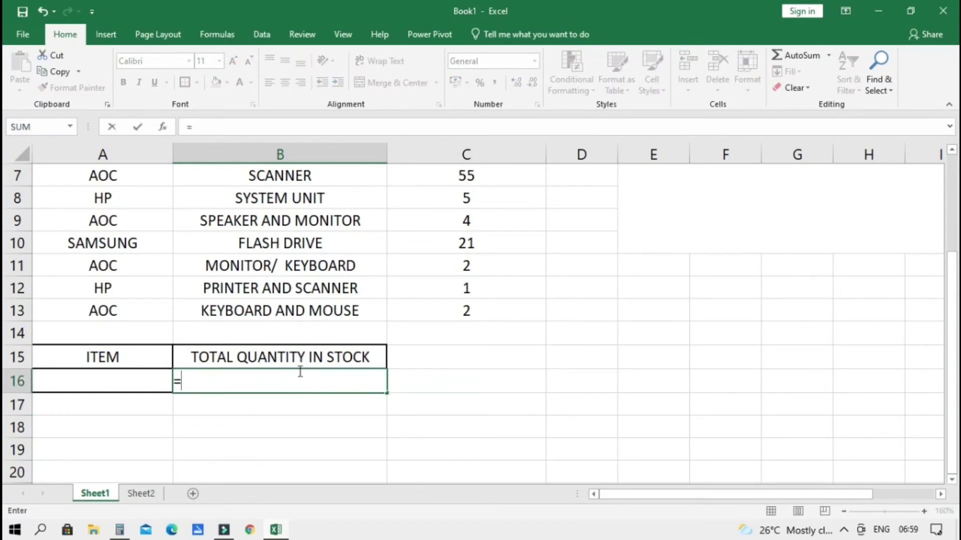
{"action": "type", "text": "SUMOI"}
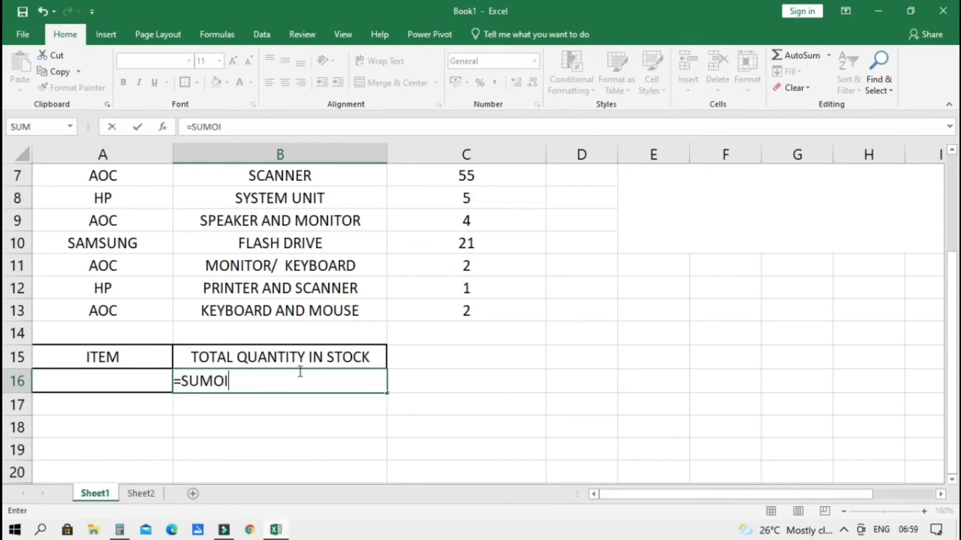
{"action": "key", "text": "BackSpace"}
{"action": "key", "text": "BackSpace"}
{"action": "type", "text": "IOF"}
{"action": "key", "text": "BackSpace"}
{"action": "key", "text": "BackSpace"}
{"action": "type", "text": "FG"}
{"action": "key", "text": "BackSpace"}
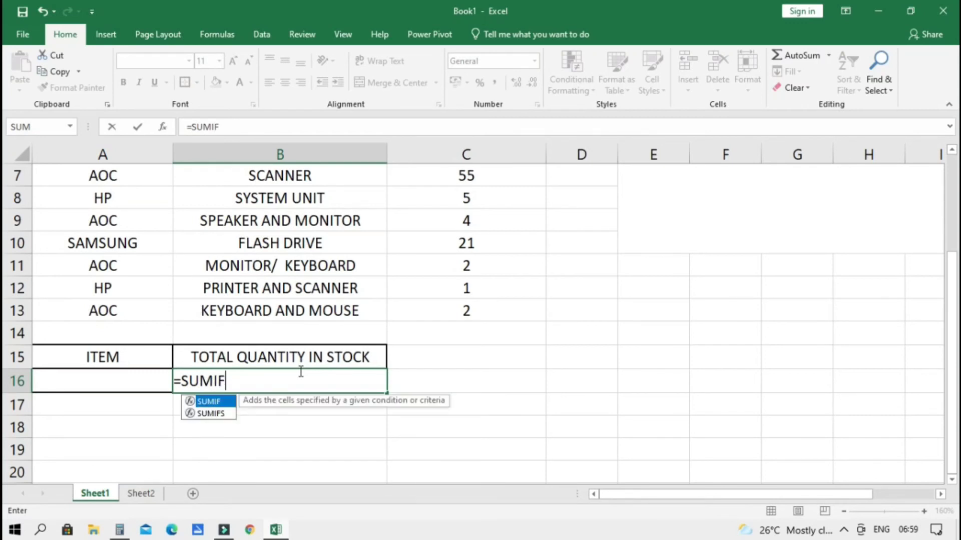
{"action": "type", "text": "("}
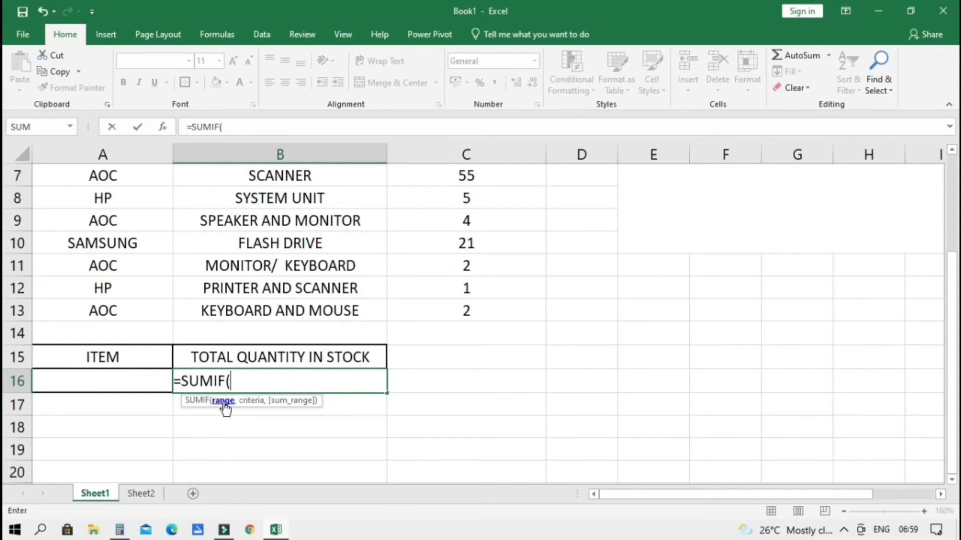
- Fill in the SUMIF arguments B2:B13, A16 and C2:C13
{"action": "scroll", "coordinate": [300, 325], "scroll_direction": "up", "scroll_amount": 2}
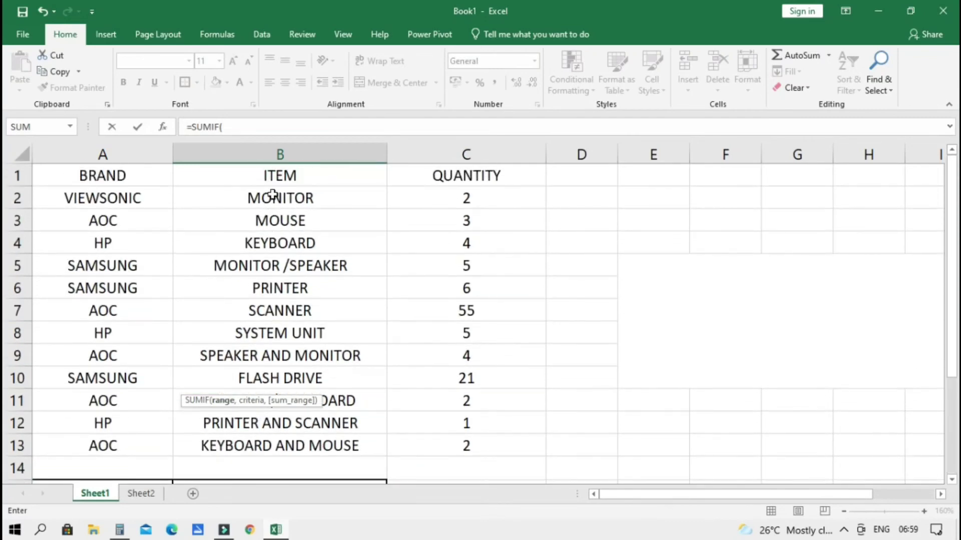
{"action": "scroll", "coordinate": [258, 277], "scroll_direction": "down", "scroll_amount": 2}
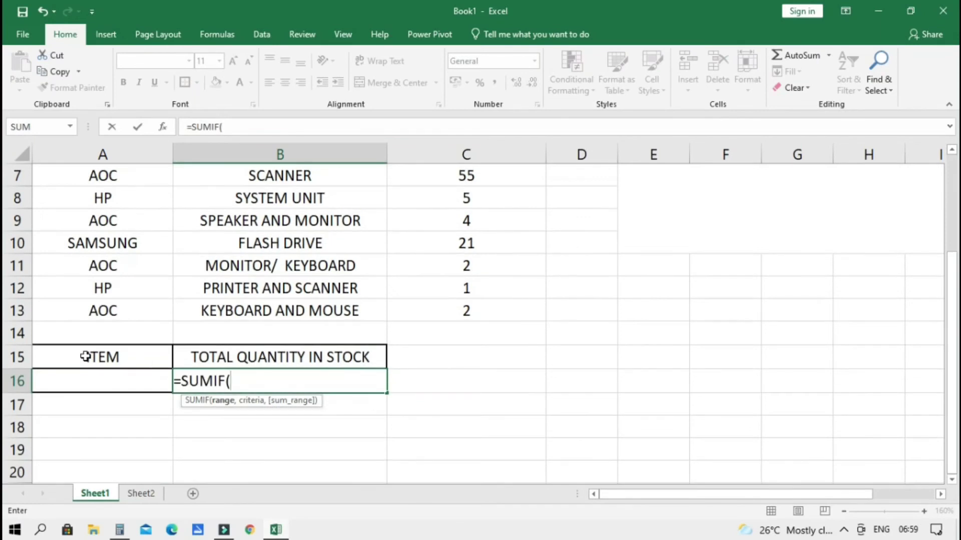
{"action": "scroll", "coordinate": [295, 334], "scroll_direction": "up", "scroll_amount": 2}
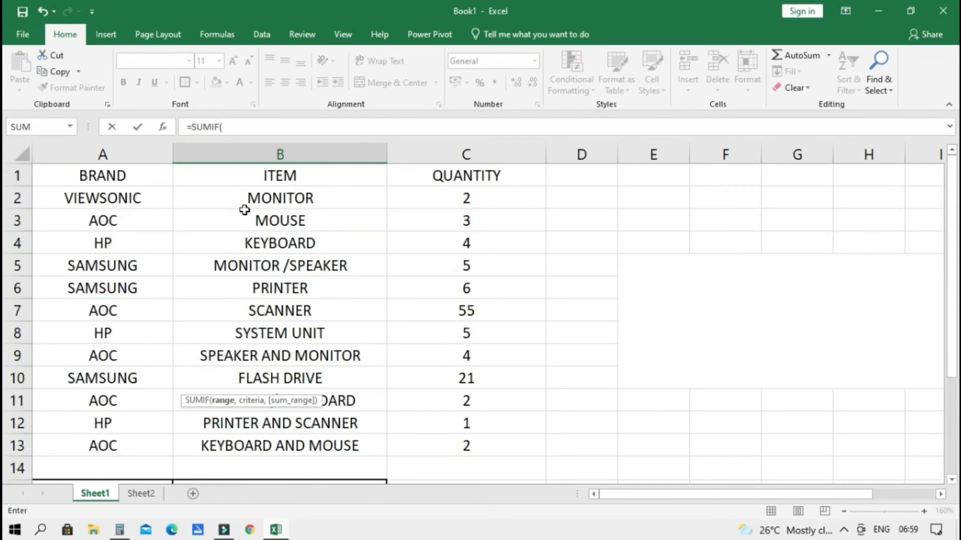
{"action": "left_click_drag", "start_coordinate": [251, 199], "coordinate": [254, 440]}
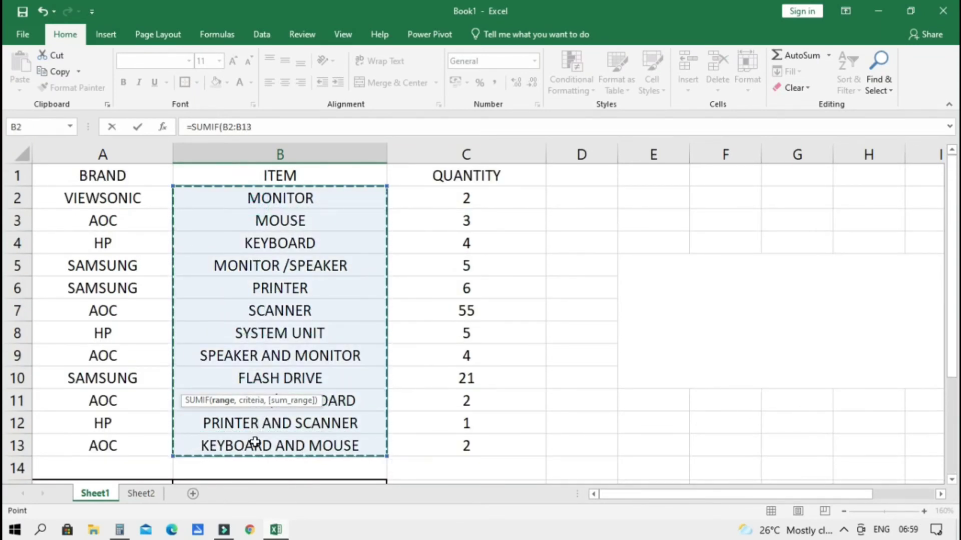
{"action": "scroll", "coordinate": [358, 373], "scroll_direction": "down", "scroll_amount": 2}
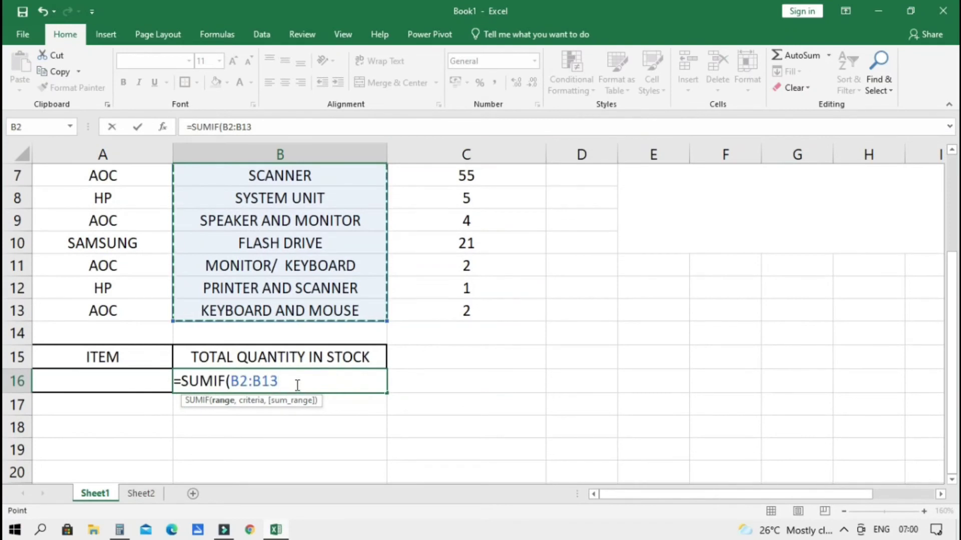
{"action": "type", "text": ","}
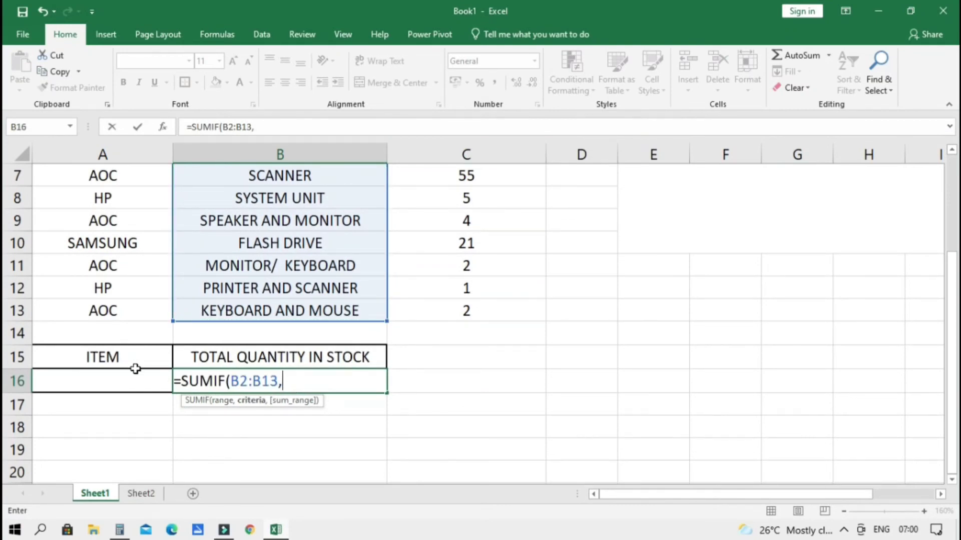
{"action": "left_click", "coordinate": [128, 383]}
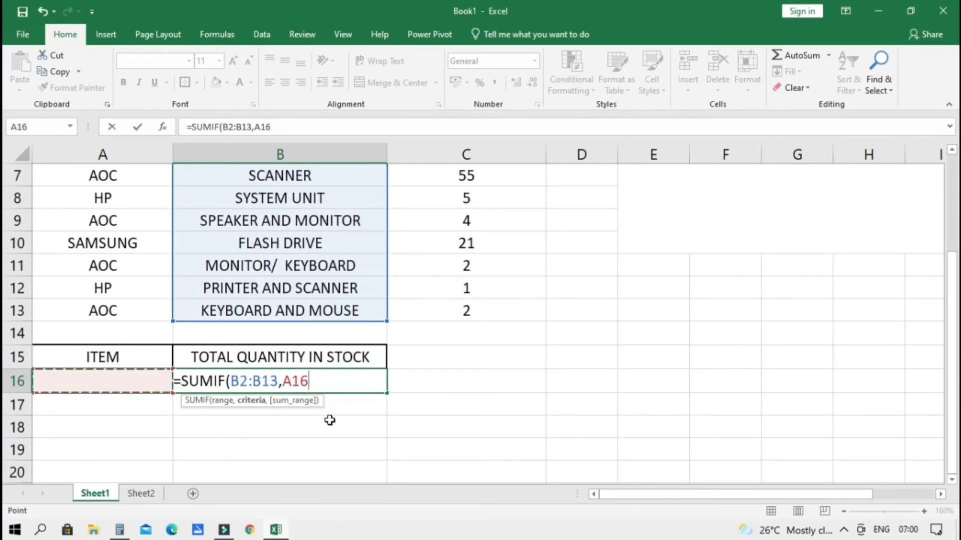
{"action": "type", "text": ","}
{"action": "scroll", "coordinate": [485, 339], "scroll_direction": "up", "scroll_amount": 2}
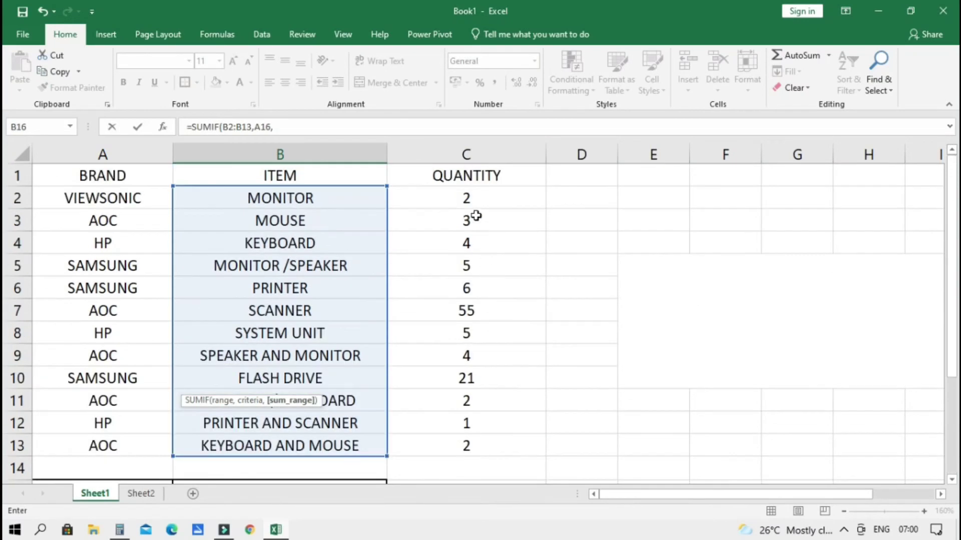
{"action": "left_click_drag", "start_coordinate": [463, 190], "coordinate": [455, 448]}
{"action": "scroll", "coordinate": [347, 405], "scroll_direction": "down", "scroll_amount": 2}
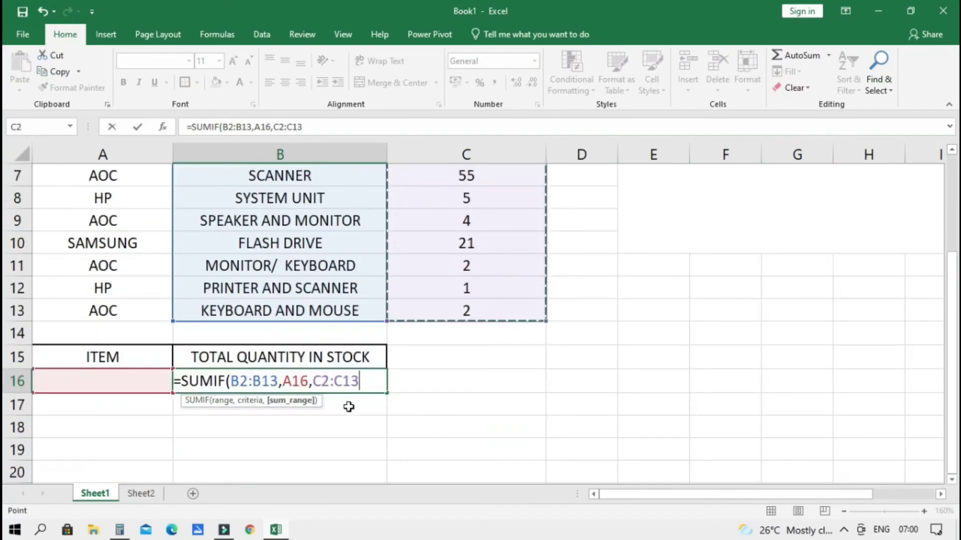
- Commit the SUMIF formula in B16, then enter MONITOR in A16 and check its total of 2
{"action": "type", "text": ")"}
{"action": "key", "text": "Return"}
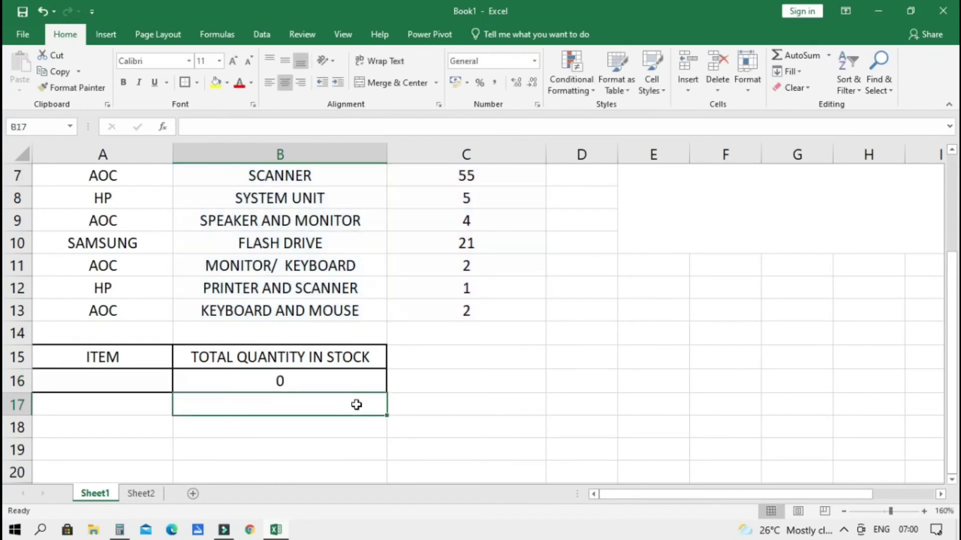
{"action": "left_click", "coordinate": [111, 373]}
{"action": "scroll", "coordinate": [176, 397], "scroll_direction": "up", "scroll_amount": 2}
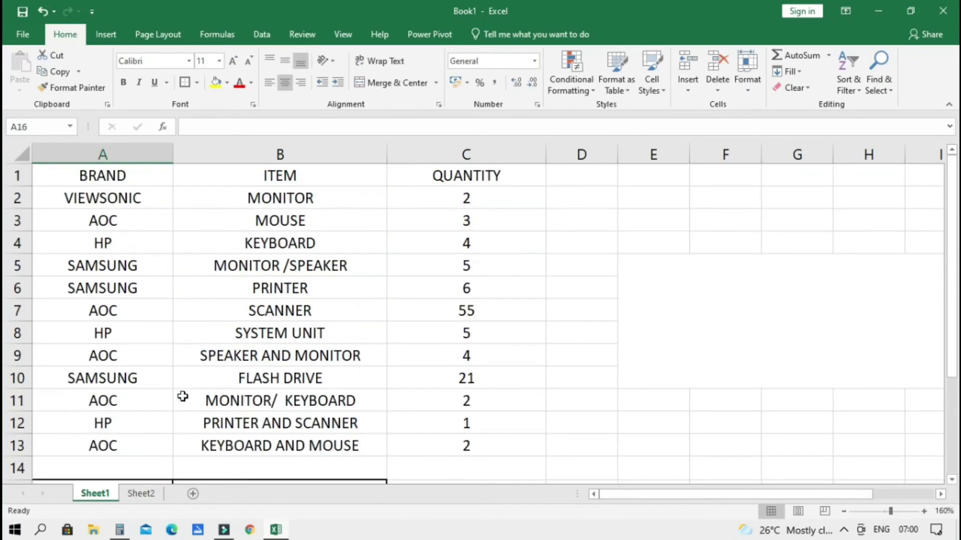
{"action": "type", "text": "MO"}
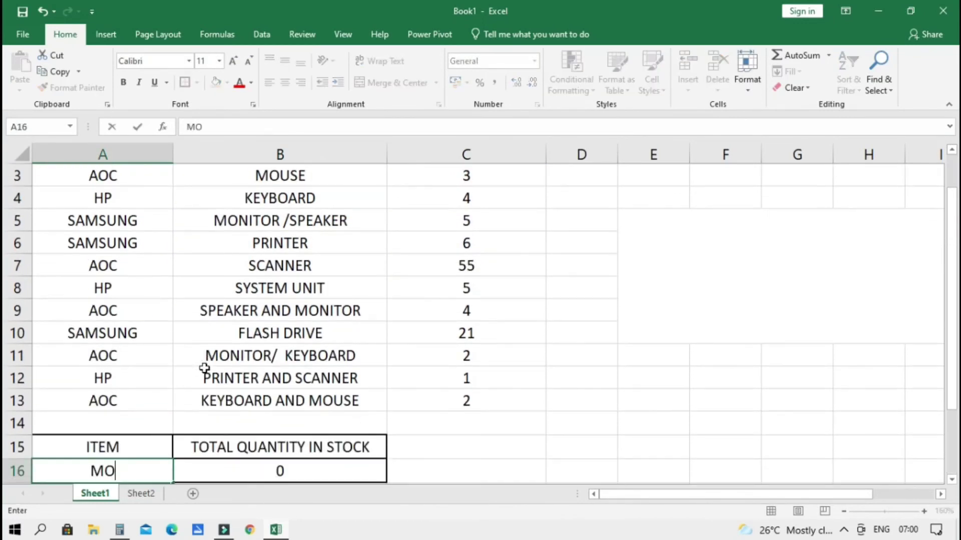
{"action": "type", "text": "NITOR"}
{"action": "key", "text": "Return"}
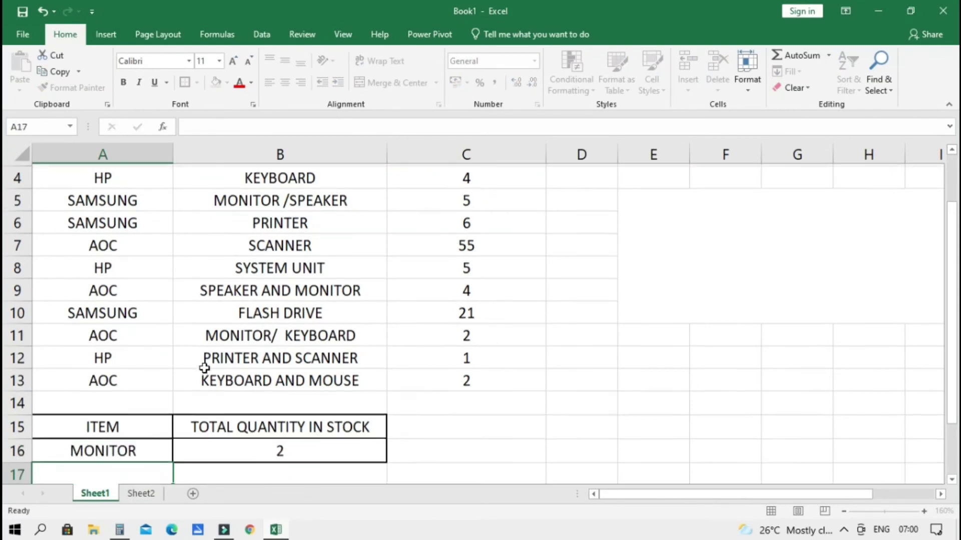
{"action": "scroll", "coordinate": [318, 387], "scroll_direction": "up", "scroll_amount": 1}
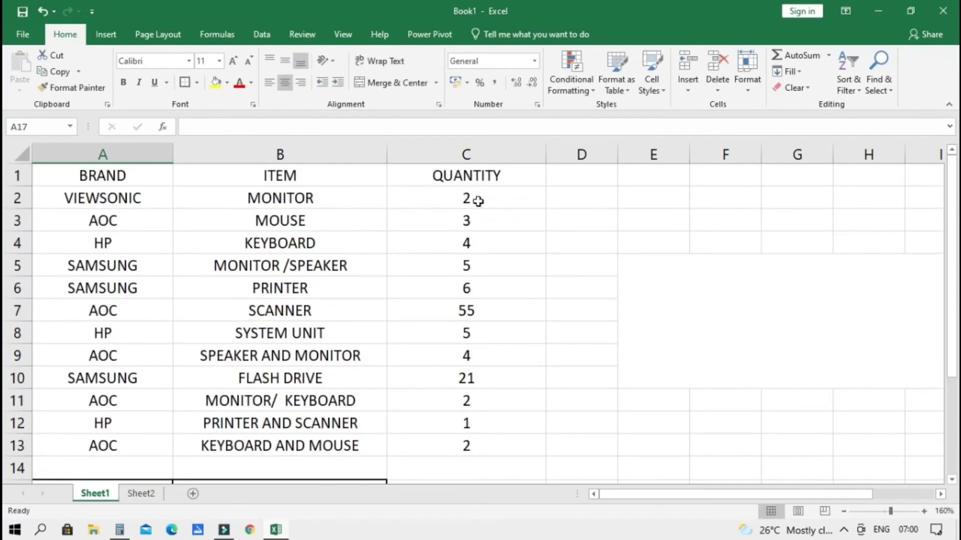
{"action": "left_click", "coordinate": [476, 200]}
{"action": "scroll", "coordinate": [167, 404], "scroll_direction": "down", "scroll_amount": 2}
- Change A16 to PRINTER and confirm B16's total of 6 matches PRINTER's quantity in C6
{"action": "left_click", "coordinate": [105, 379]}
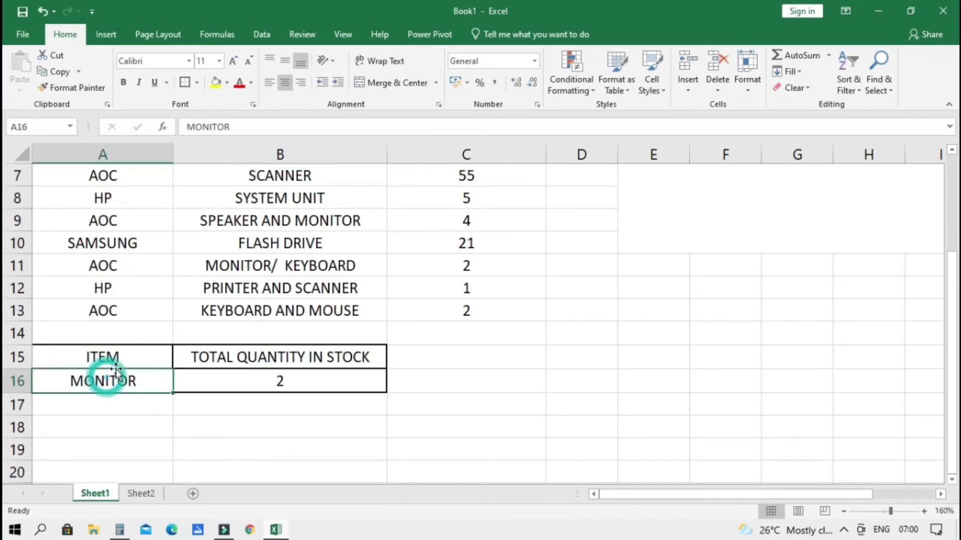
{"action": "type", "text": "PRINTER"}
{"action": "key", "text": "Return"}
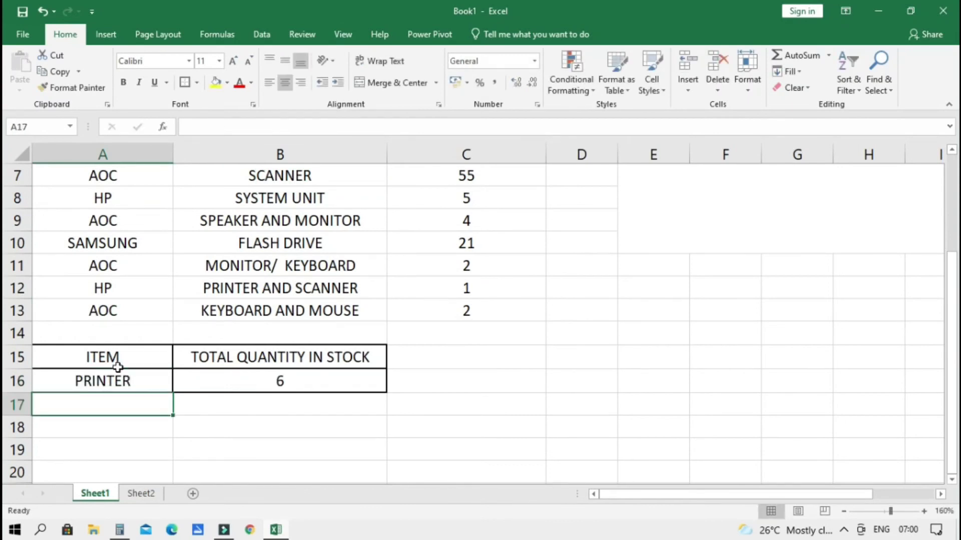
{"action": "scroll", "coordinate": [268, 407], "scroll_direction": "up", "scroll_amount": 2}
{"action": "left_click", "coordinate": [296, 289]}
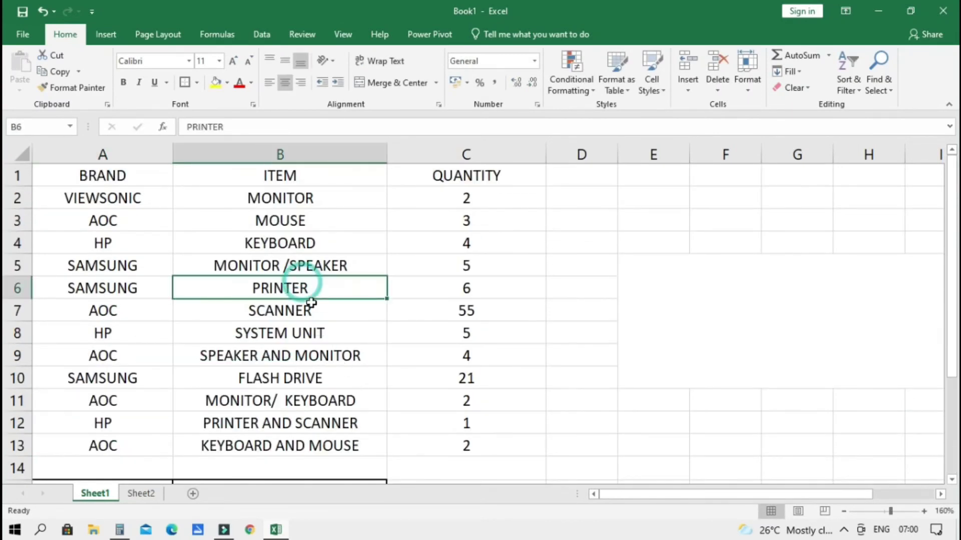
{"action": "key", "text": "Right"}
{"action": "key", "text": "Right"}
{"action": "key", "text": "Left"}
{"action": "key", "text": "Left"}
{"action": "key", "text": "Left"}
{"action": "key", "text": "Right"}
{"action": "key", "text": "Right"}
{"action": "key", "text": "Right"}
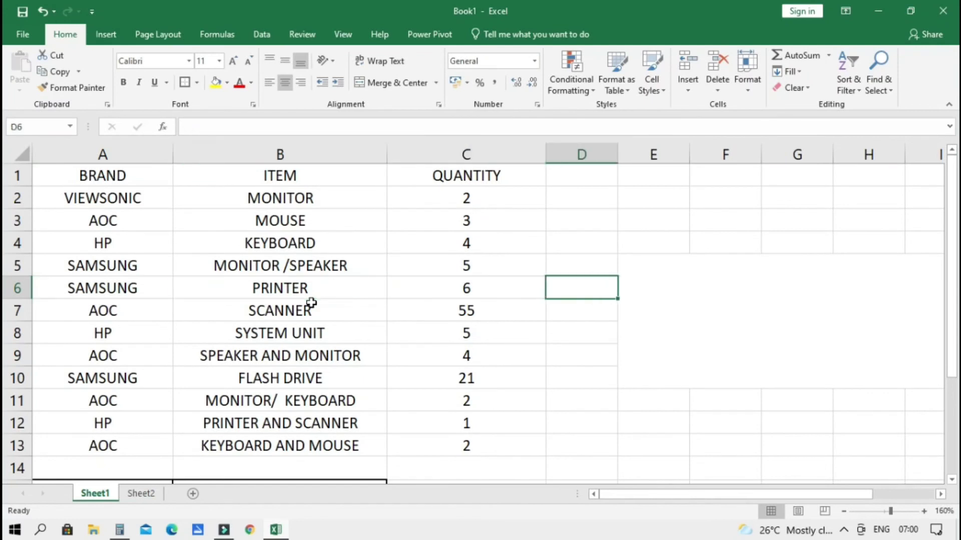
{"action": "key", "text": "Left"}
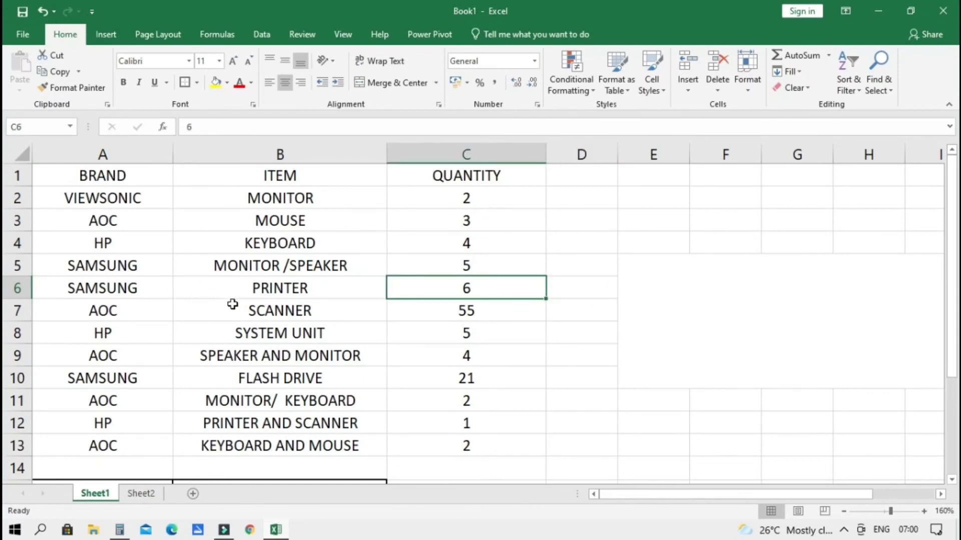
{"action": "scroll", "coordinate": [232, 304], "scroll_direction": "down", "scroll_amount": 1}
{"action": "scroll", "coordinate": [305, 358], "scroll_direction": "up", "scroll_amount": 1}
- Rename the FLASH DRIVE item in B10 to MOUSE
{"action": "left_click", "coordinate": [293, 376]}
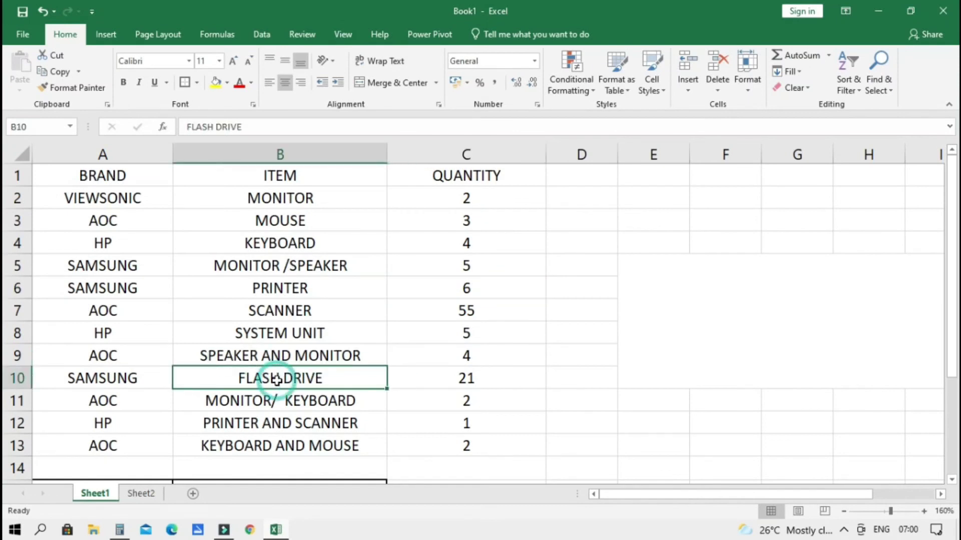
{"action": "type", "text": "MOUS"}
{"action": "key", "text": "Return"}
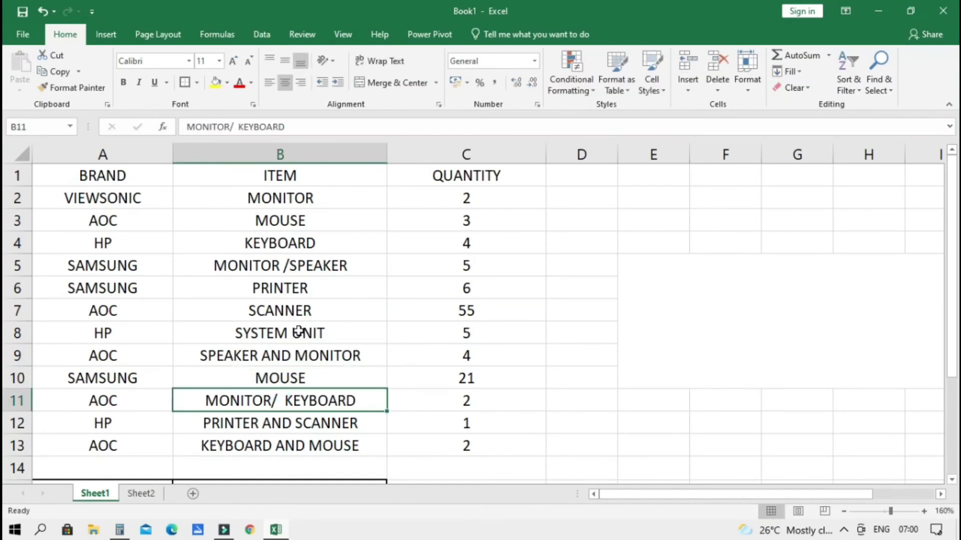
{"action": "scroll", "coordinate": [155, 396], "scroll_direction": "down", "scroll_amount": 3}
- Enter MOUSE as the item name in A16
{"action": "left_click", "coordinate": [107, 314]}
{"action": "type", "text": "MPUI"}
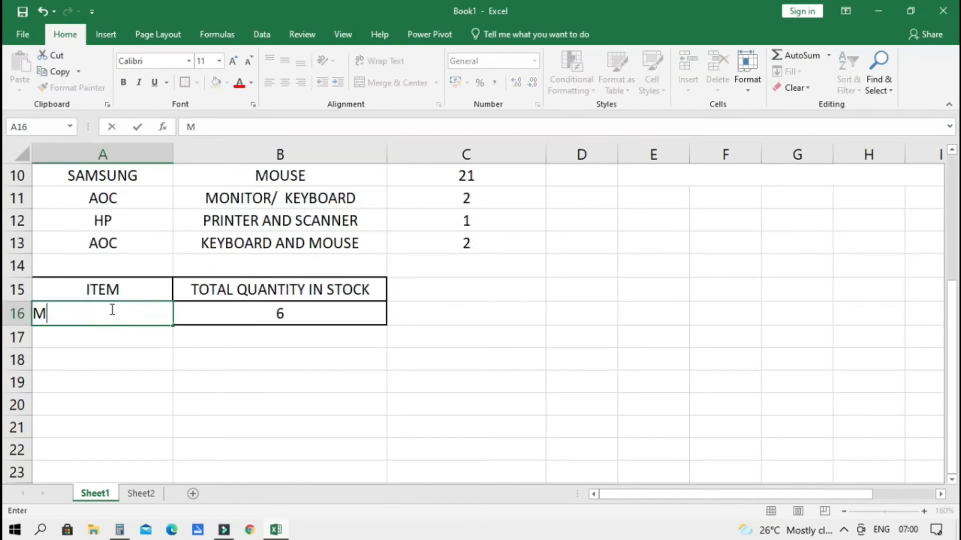
{"action": "key", "text": "BackSpace"}
{"action": "key", "text": "BackSpace"}
{"action": "key", "text": "BackSpace"}
{"action": "type", "text": "OUSE"}
{"action": "key", "text": "Return"}
- Check the MOUSE quantities 21 in C10 and 3 in C3 against B16's total of 24
{"action": "scroll", "coordinate": [312, 309], "scroll_direction": "up", "scroll_amount": 2}
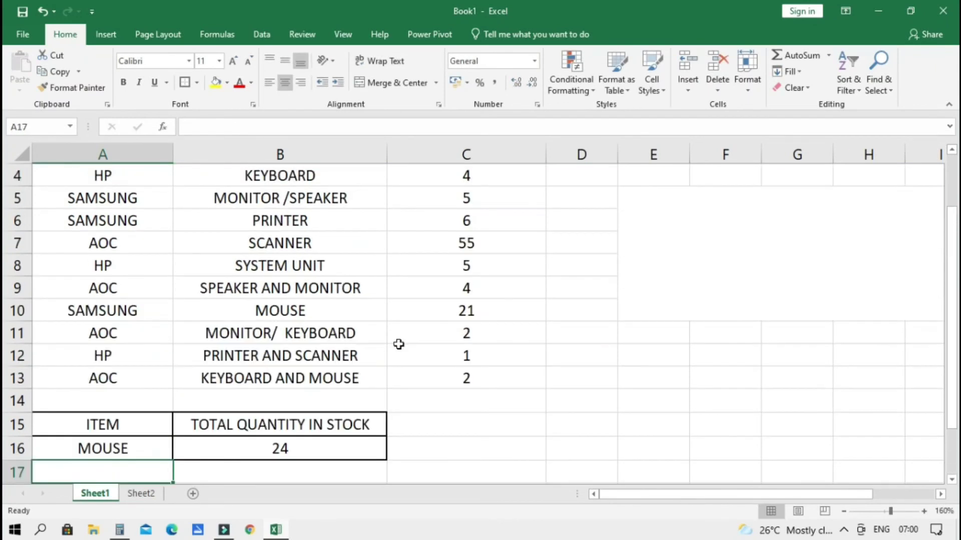
{"action": "left_click", "coordinate": [397, 346]}
{"action": "left_click", "coordinate": [280, 300]}
{"action": "key", "text": "Down"}
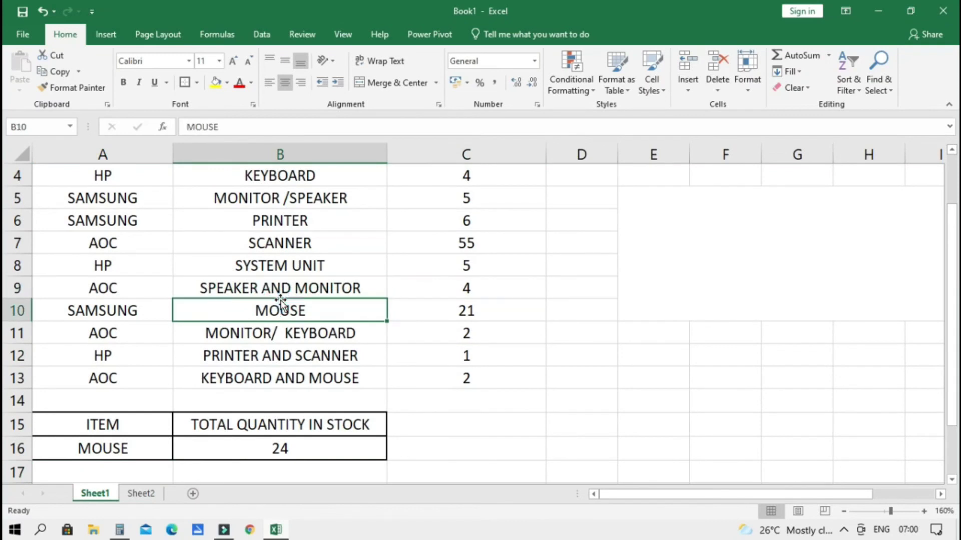
{"action": "key", "text": "Right"}
{"action": "key", "text": "Up"}
{"action": "key", "text": "Up"}
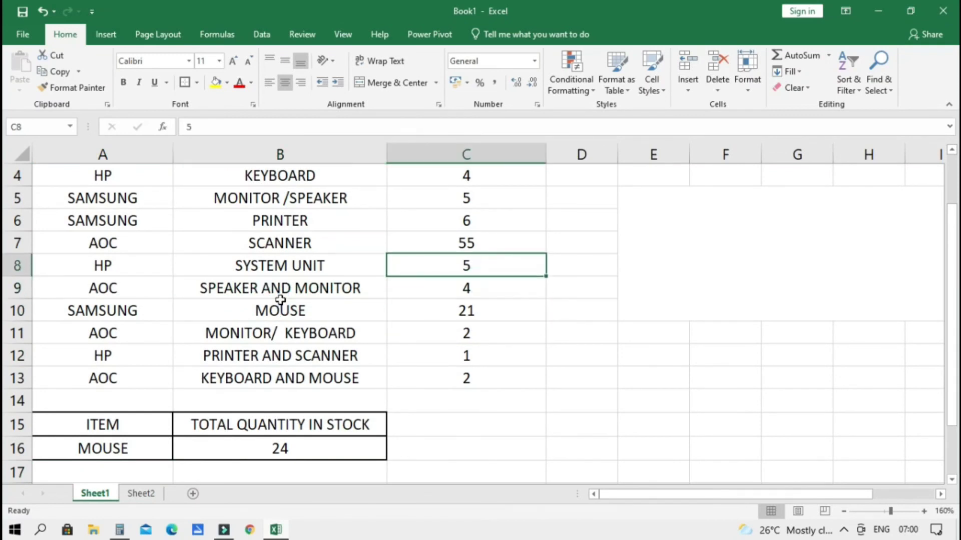
{"action": "key", "text": "Up"}
{"action": "key", "text": "Up"}
{"action": "key", "text": "Up"}
{"action": "key", "text": "Up"}
{"action": "key", "text": "Up"}
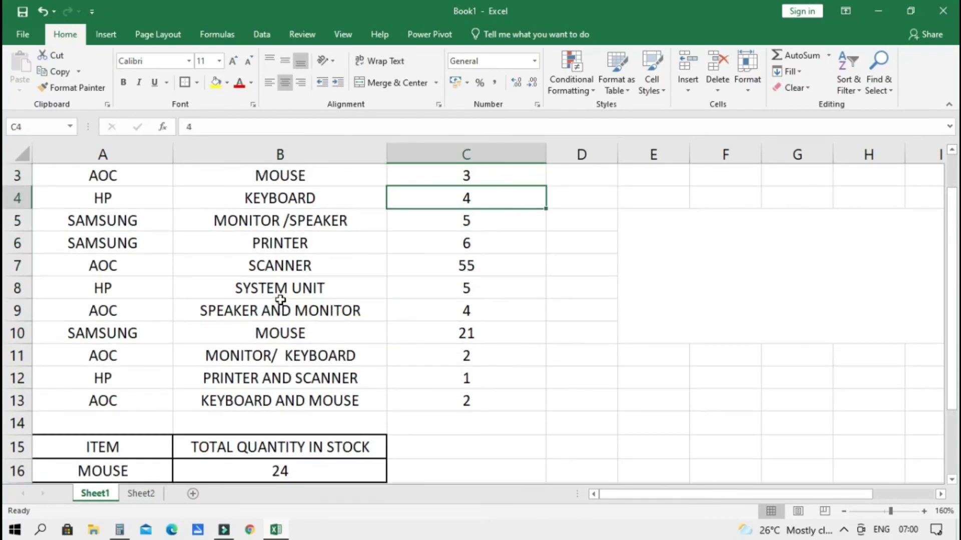
{"action": "key", "text": "Down"}
{"action": "key", "text": "Down"}
{"action": "scroll", "coordinate": [270, 347], "scroll_direction": "down", "scroll_amount": 4}
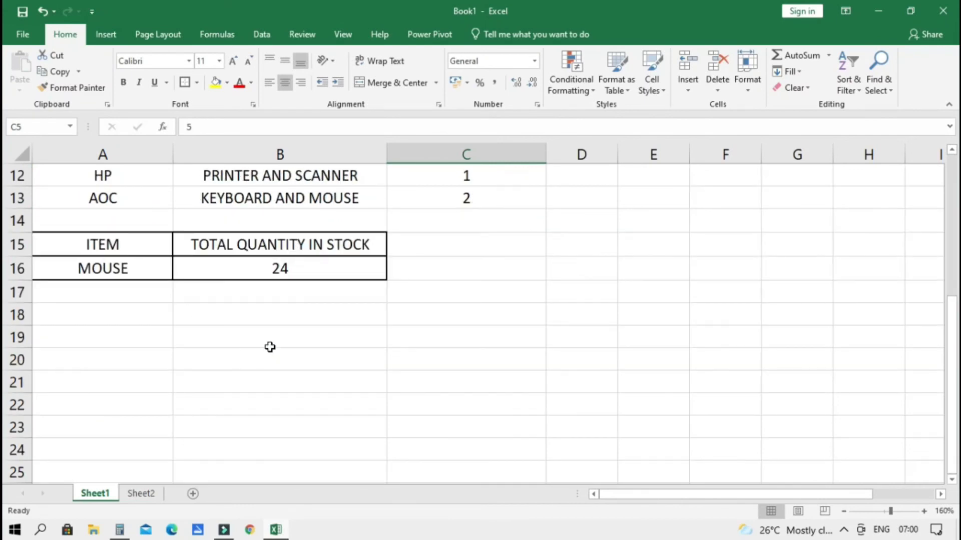
{"action": "scroll", "coordinate": [277, 348], "scroll_direction": "up", "scroll_amount": 5}
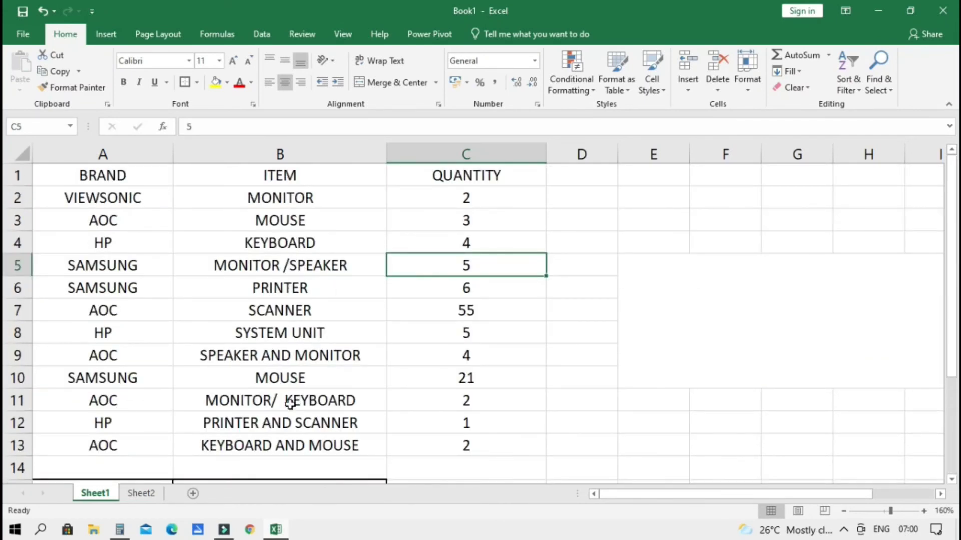
- Begin a =SUMIF( formula in merged block E5:K10 with its range argument pointing at A6
{"action": "left_click", "coordinate": [701, 316]}
{"action": "left_click_drag", "start_coordinate": [651, 494], "coordinate": [701, 494]}
{"action": "left_click", "coordinate": [493, 322]}
{"action": "type", "text": "="}
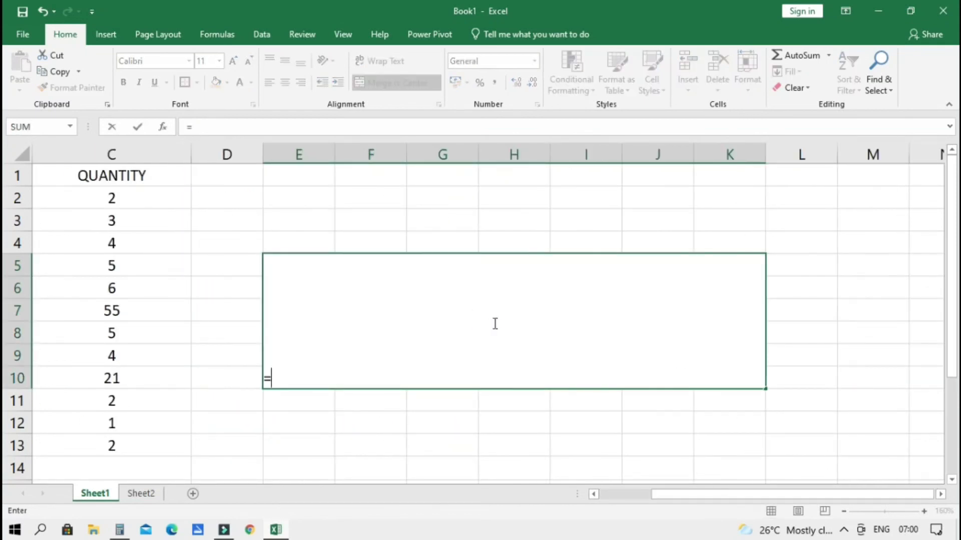
{"action": "type", "text": "SUM"}
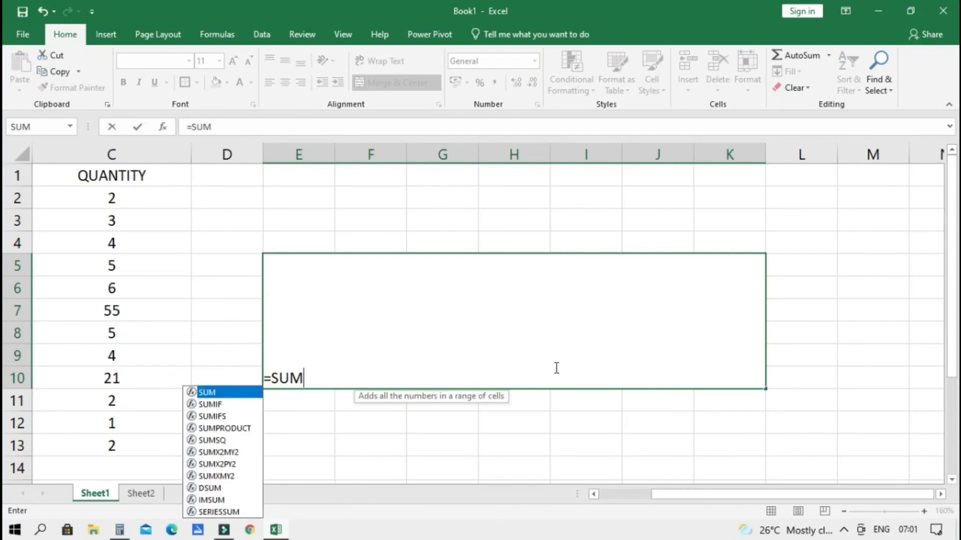
{"action": "key", "text": "Escape"}
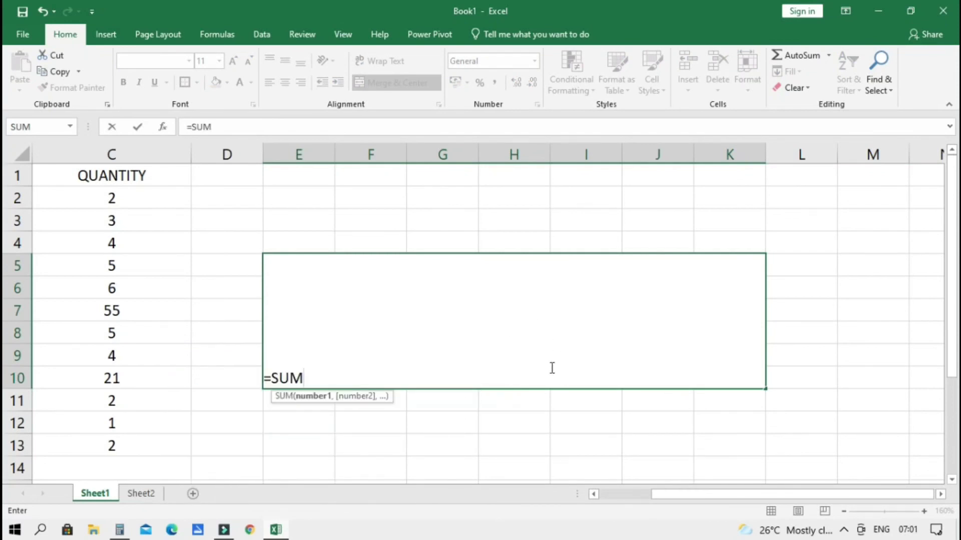
{"action": "type", "text": "("}
{"action": "key", "text": "BackSpace"}
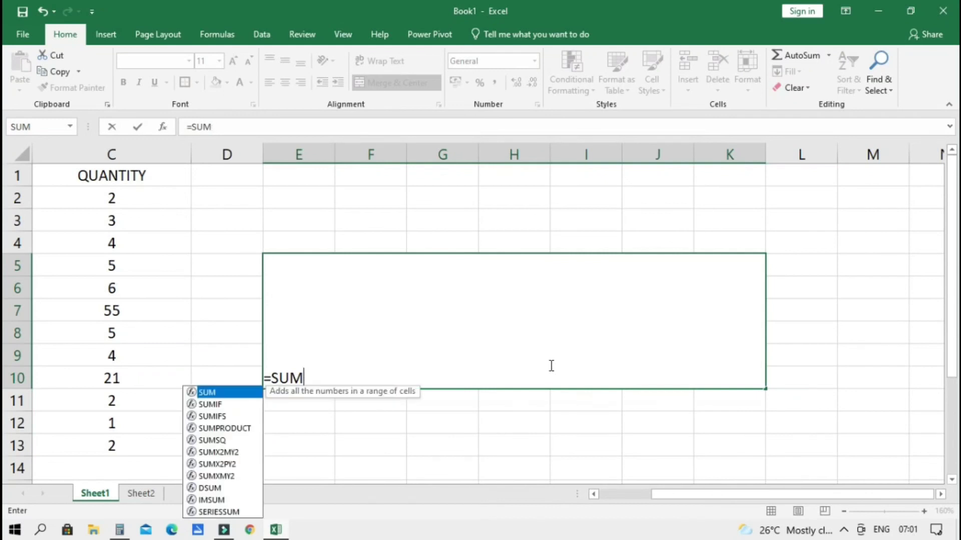
{"action": "type", "text": "IF("}
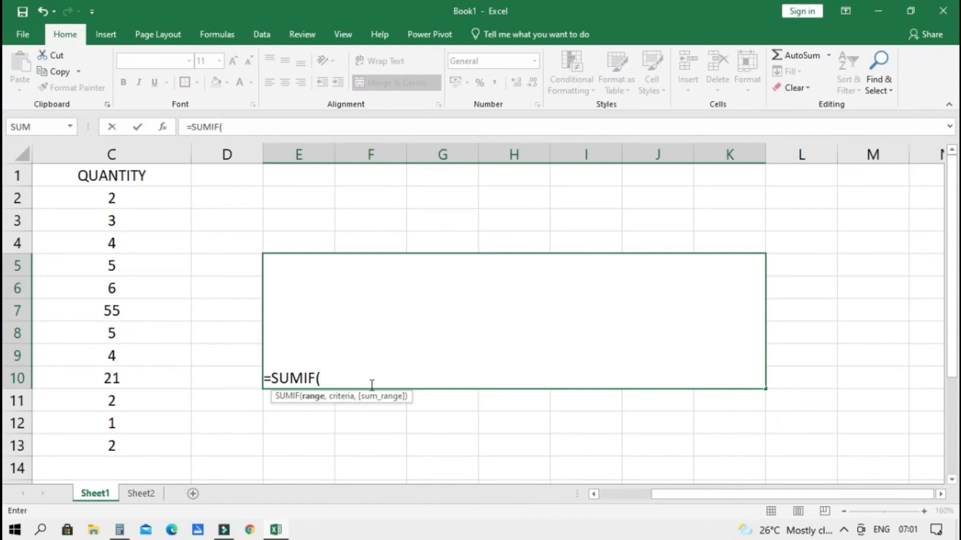
{"action": "key", "text": "Left"}
{"action": "key", "text": "Left"}
{"action": "key", "text": "Left"}
{"action": "key", "text": "Left"}
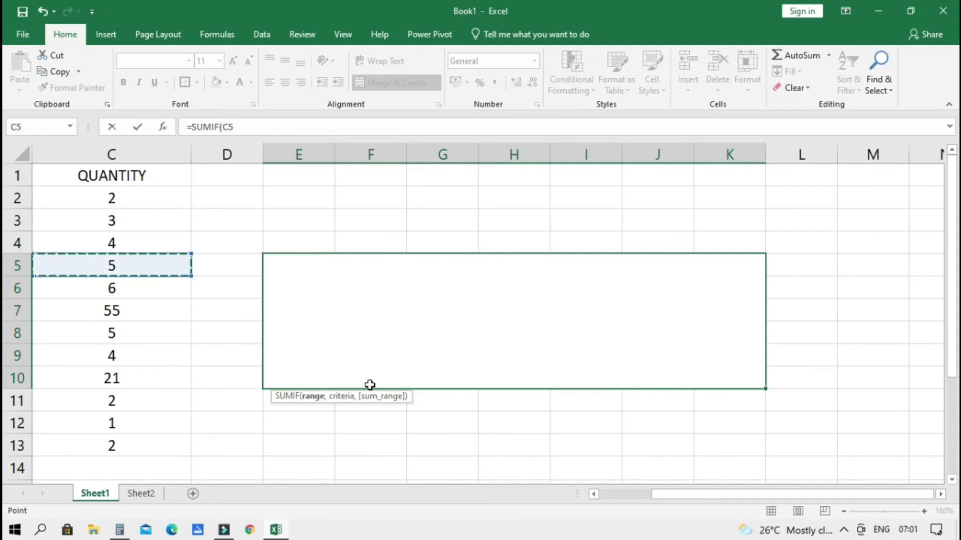
{"action": "key", "text": "Down"}
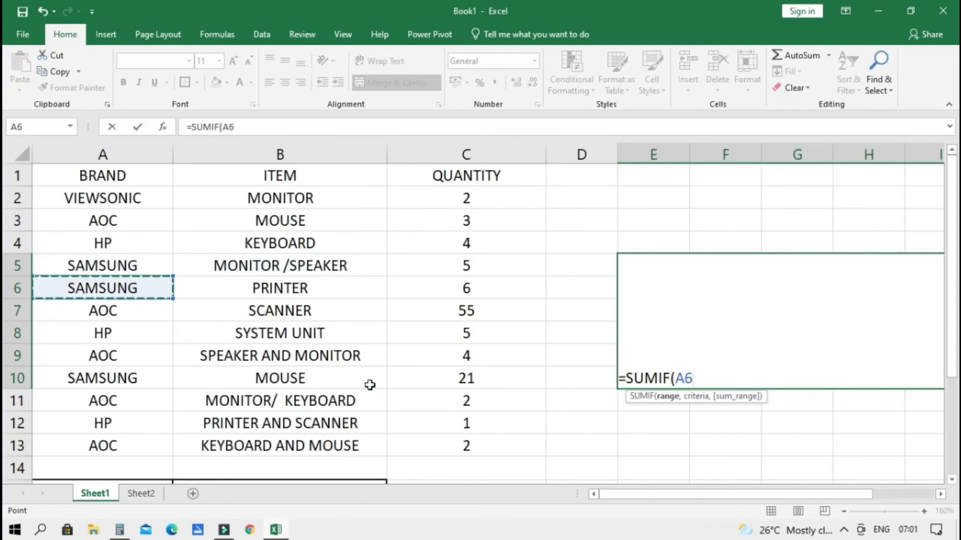